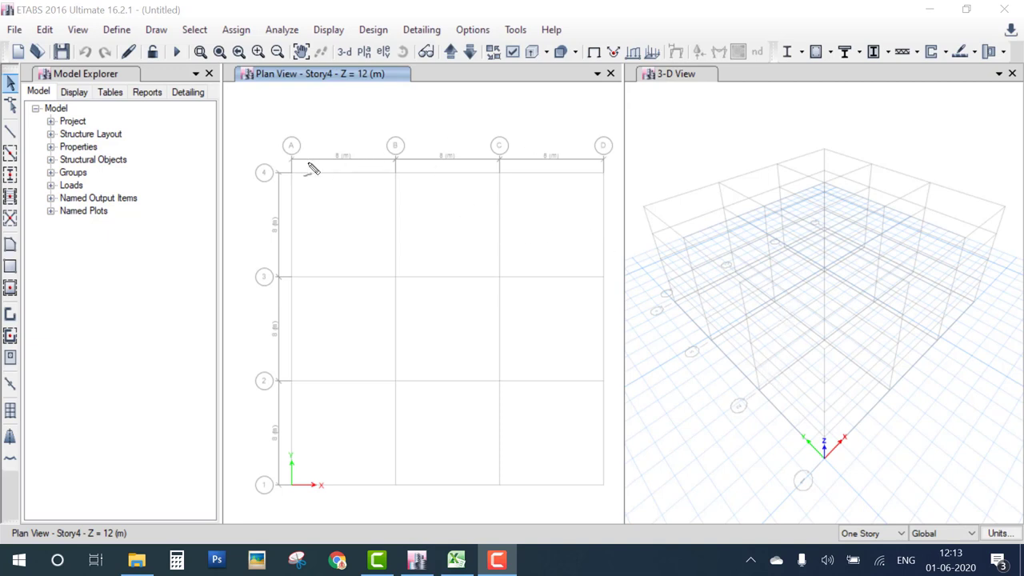
mouse_move(309, 162)
left_mouse_down()
mouse_move(312, 290)
mouse_move(481, 291)
mouse_move(503, 316)
mouse_move(513, 432)
mouse_move(725, 433)
mouse_move(740, 389)
mouse_move(737, 152)
mouse_move(313, 160)
left_mouse_up()
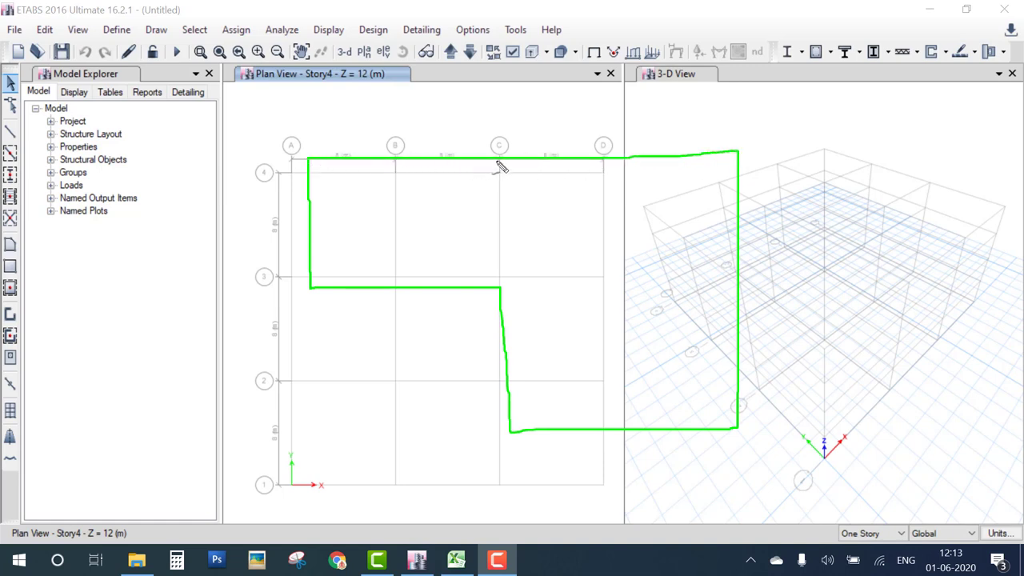
mouse_move(498, 160)
left_mouse_down()
mouse_move(502, 298)
mouse_move(737, 289)
left_mouse_up()
mouse_move(384, 104)
left_mouse_down()
mouse_move(402, 104)
mouse_move(380, 107)
mouse_move(391, 137)
mouse_move(380, 136)
mouse_move(418, 128)
mouse_move(435, 103)
mouse_move(453, 121)
left_mouse_up()
mouse_move(579, 116)
left_mouse_down()
mouse_move(574, 150)
mouse_move(595, 135)
mouse_move(575, 135)
mouse_move(622, 135)
mouse_move(622, 148)
mouse_move(629, 128)
mouse_move(661, 136)
left_mouse_up()
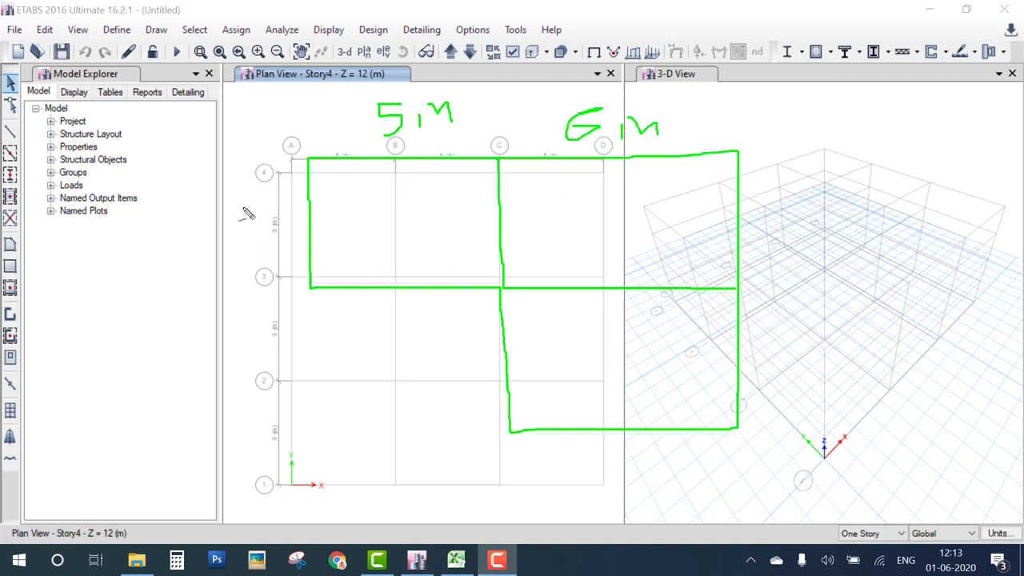
left_click_drag(243, 208, 257, 240)
left_click_drag(404, 338, 438, 392)
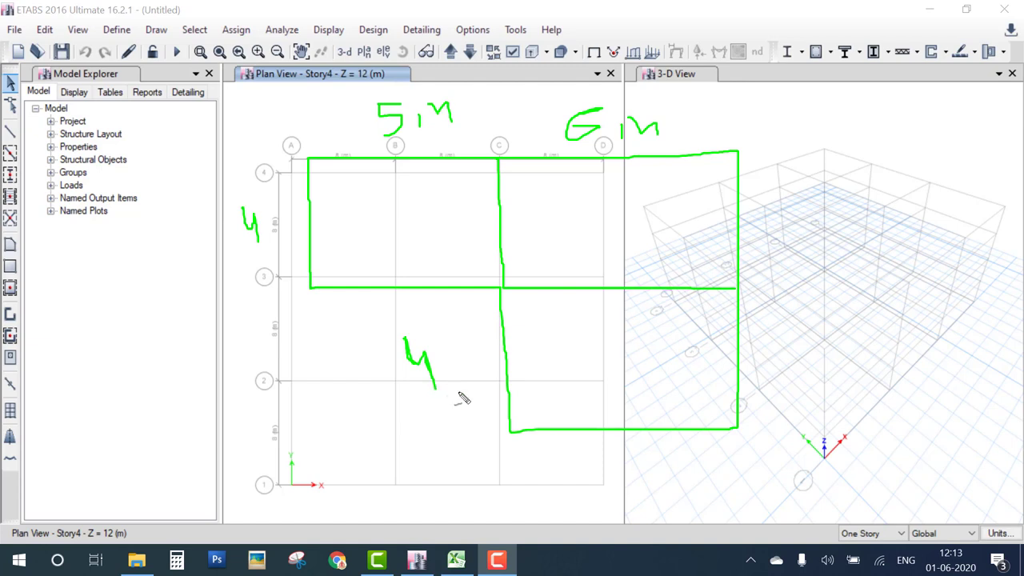
key("Escape")
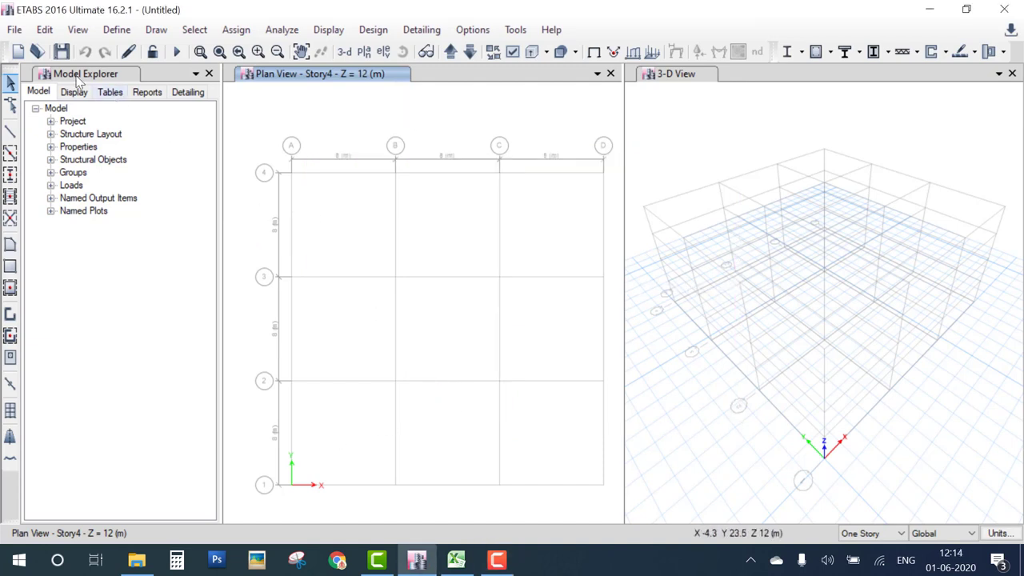
Step: Start a new model with built-in Metric SI settings, the Indian steel section database, IS 800:2007 steel code and IS 456:2000 concrete code
left_click(18, 52)
left_click(521, 337)
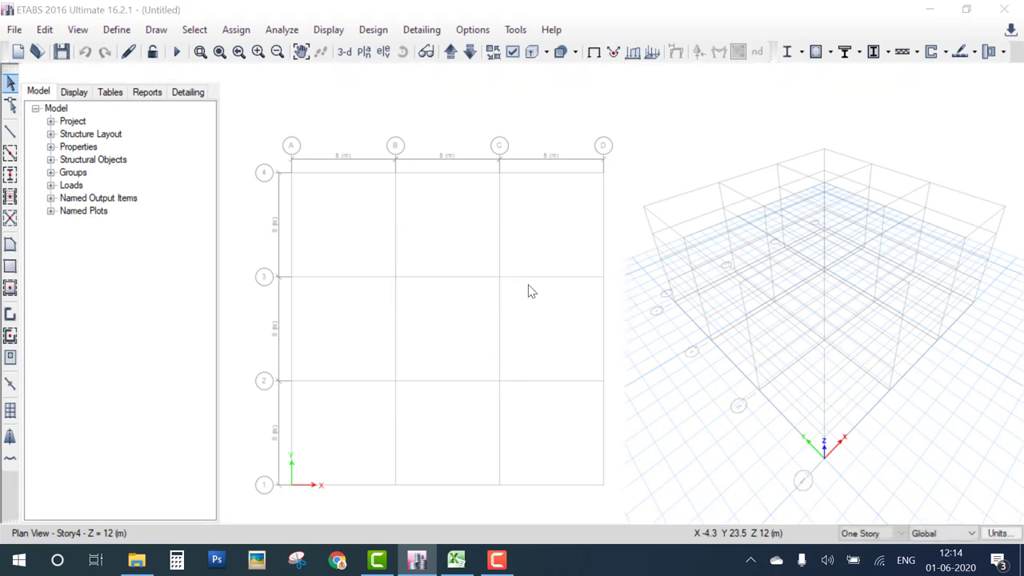
left_click(441, 243)
left_click(578, 329)
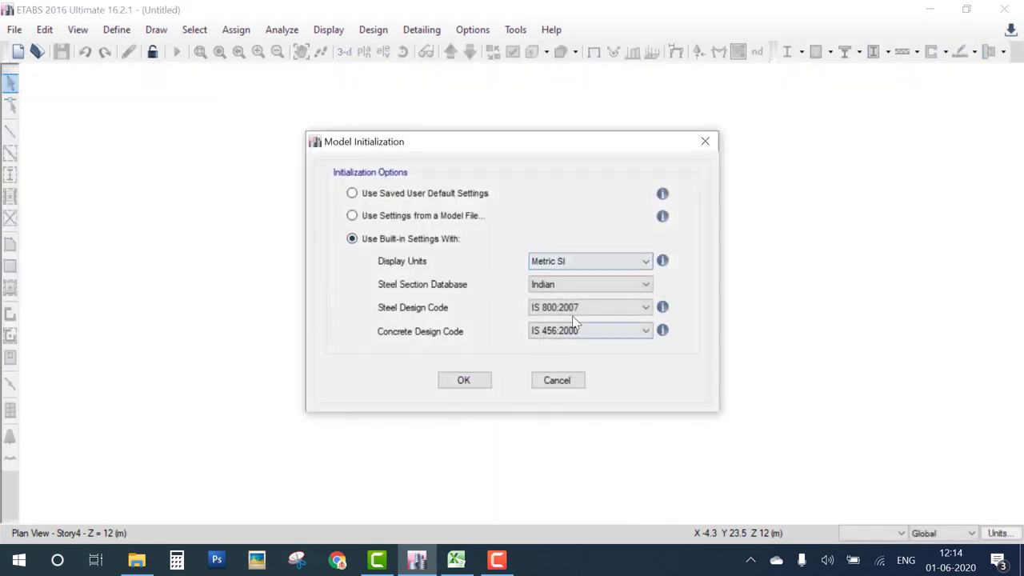
mouse_move(577, 249)
left_mouse_down()
mouse_move(545, 346)
mouse_move(673, 345)
mouse_move(686, 236)
left_mouse_up()
key("Escape")
left_click(489, 382)
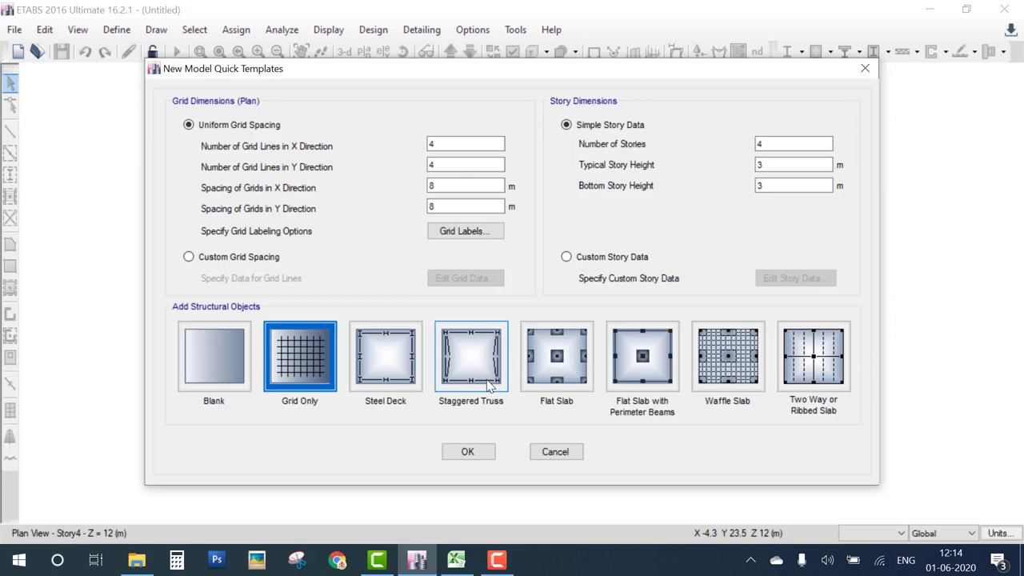
Step: Choose custom grid spacing for the plan and show the grid system data as spacing instead of ordinates
left_click(188, 257)
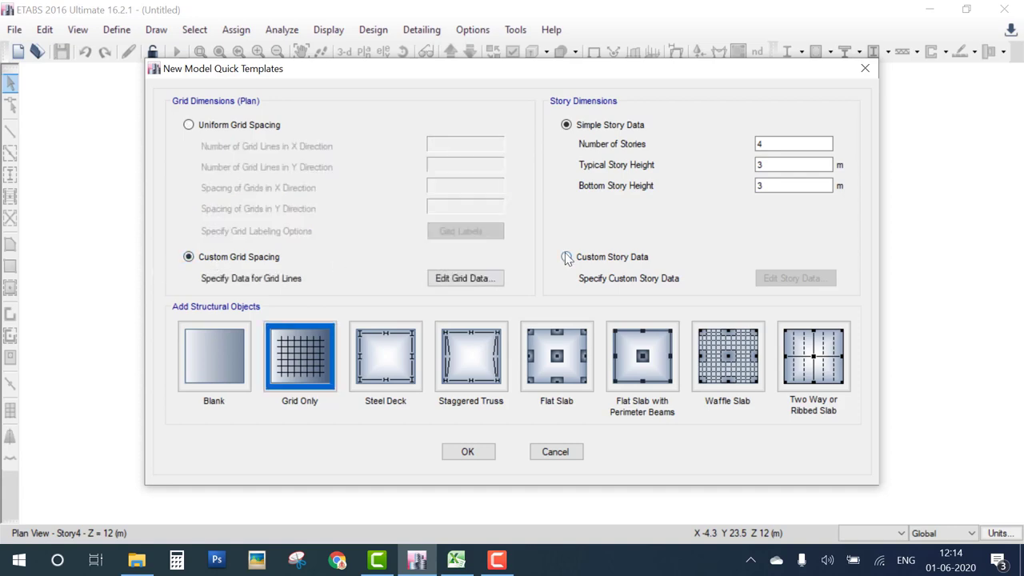
left_click(462, 279)
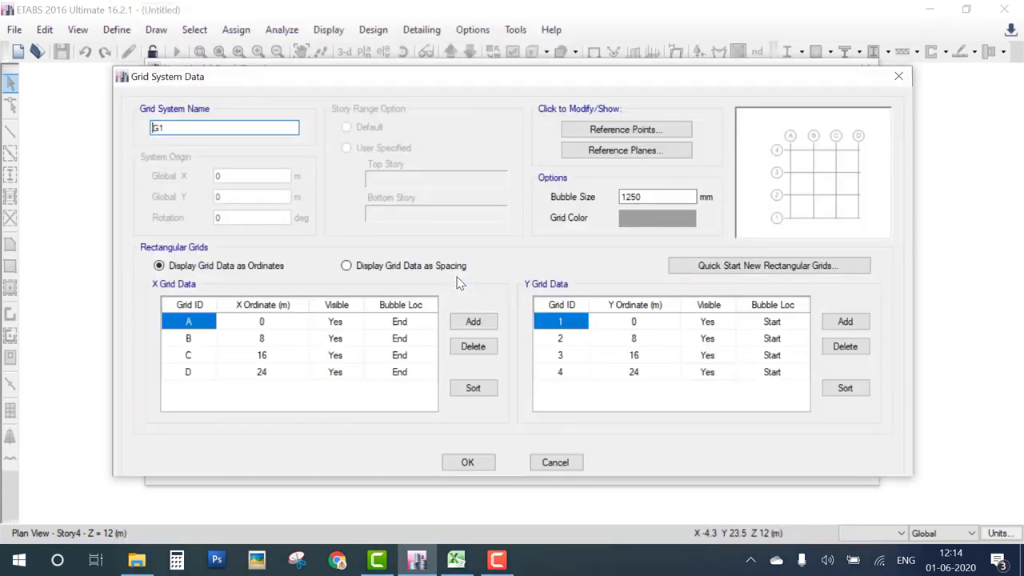
mouse_move(276, 270)
left_mouse_down()
mouse_move(350, 279)
mouse_move(428, 253)
mouse_move(346, 265)
left_mouse_up()
left_click(364, 267)
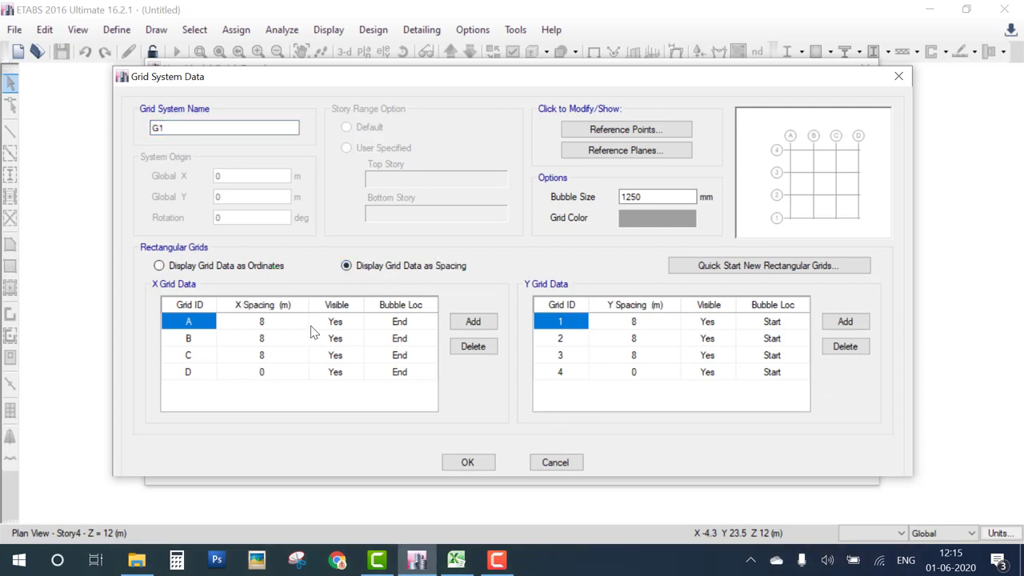
Step: Set the X grid spacings to 5 m for A, 6 m for B and 0 for C, and delete grid line D
left_click(281, 324)
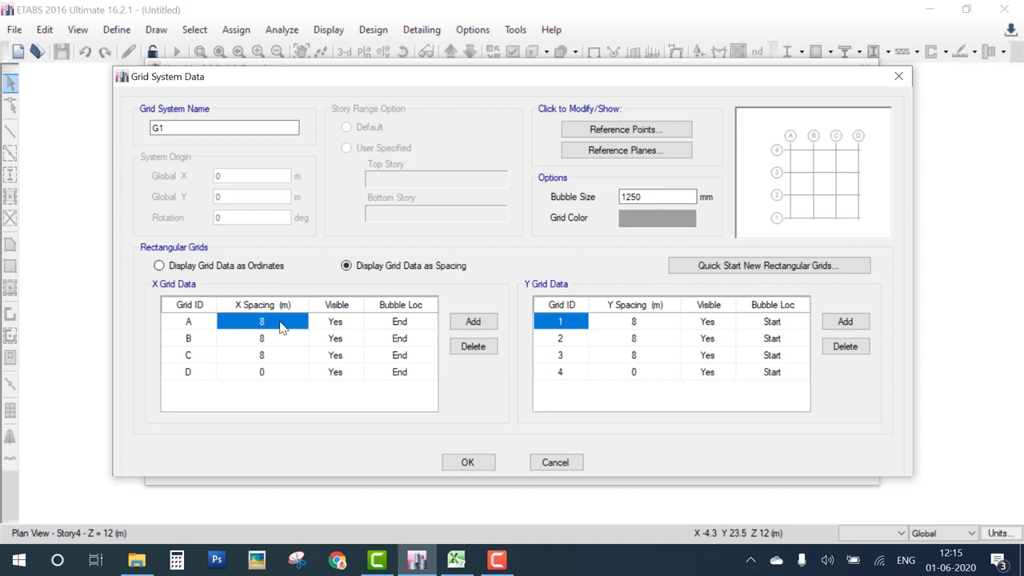
type("5")
key("Return")
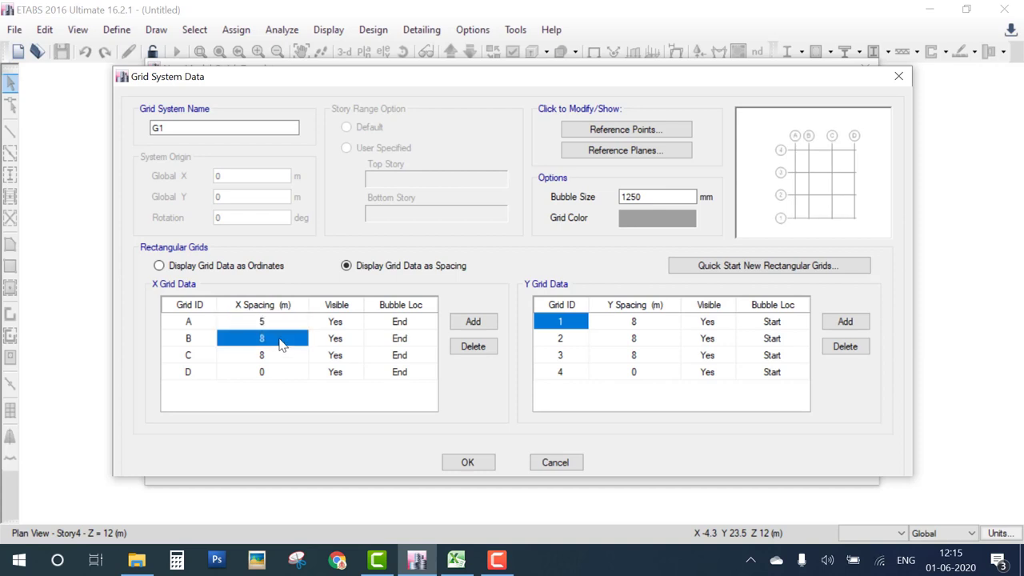
type("6")
key("Return")
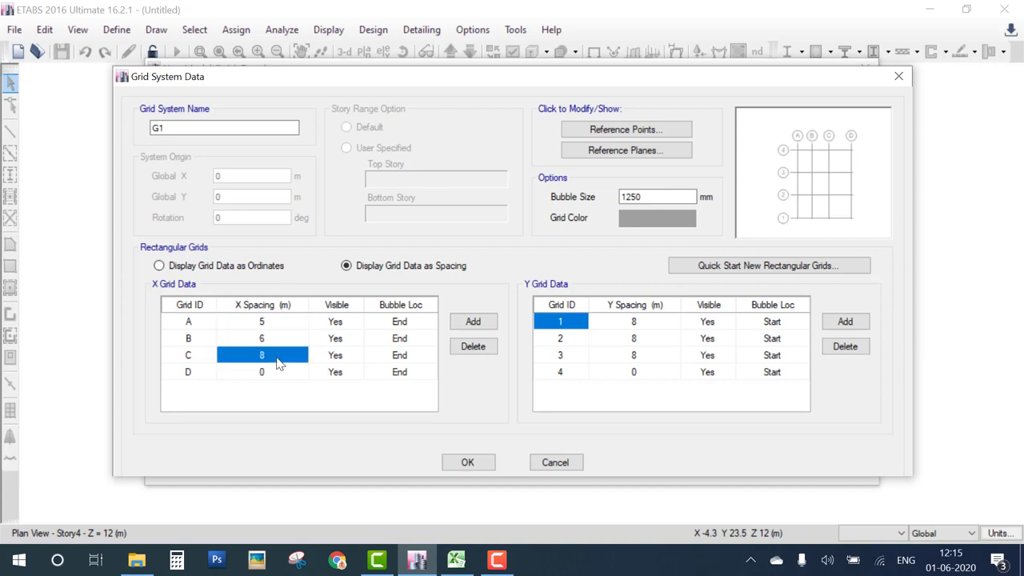
type("0")
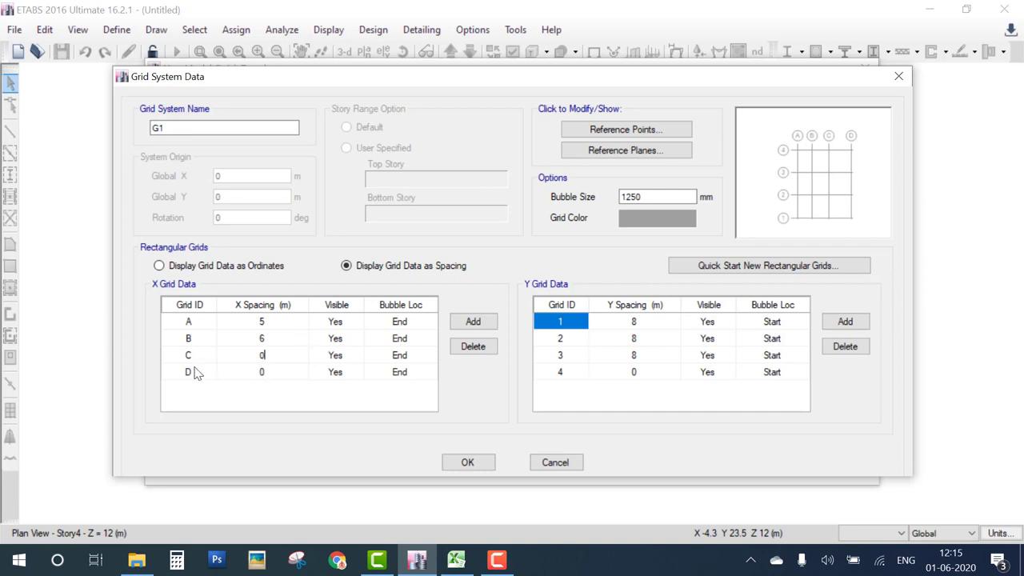
left_click(290, 372)
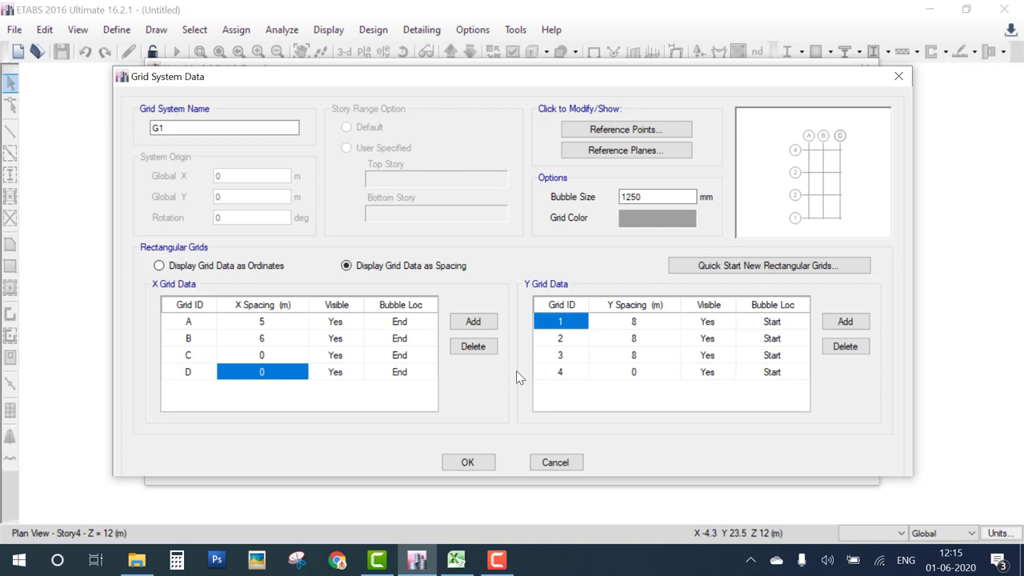
left_click(473, 346)
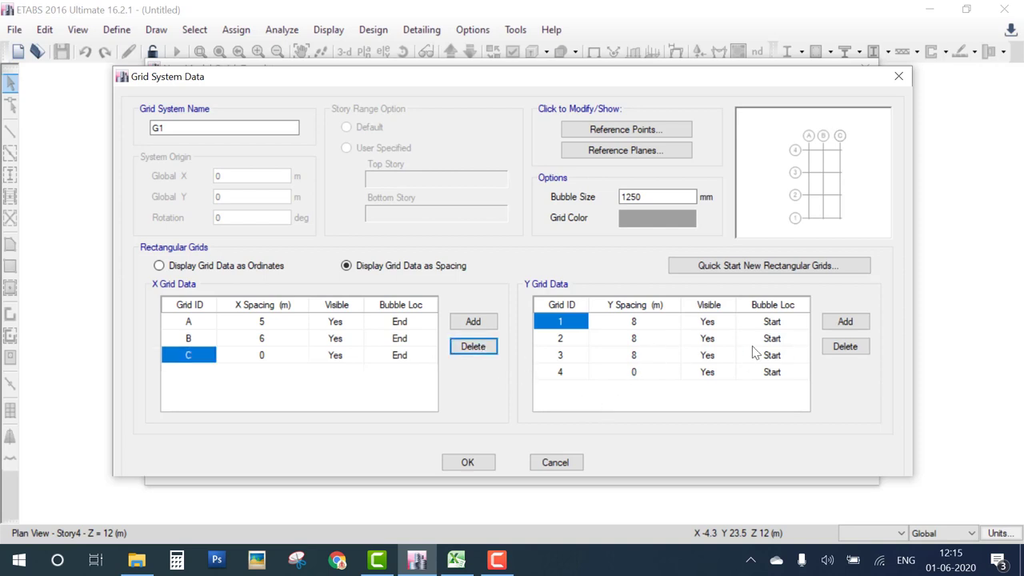
Step: Set the Y grid spacings to 4 m for lines 1 and 2 and 0 for line 3, delete line 4, and accept the grid data
left_click(651, 322)
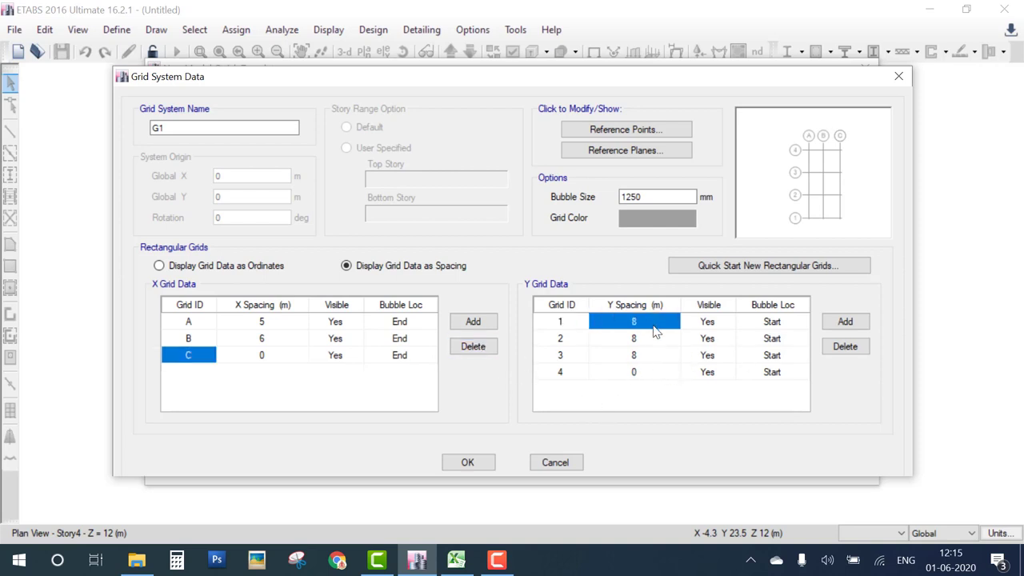
type("4")
left_click(661, 338)
type("4")
left_click(656, 356)
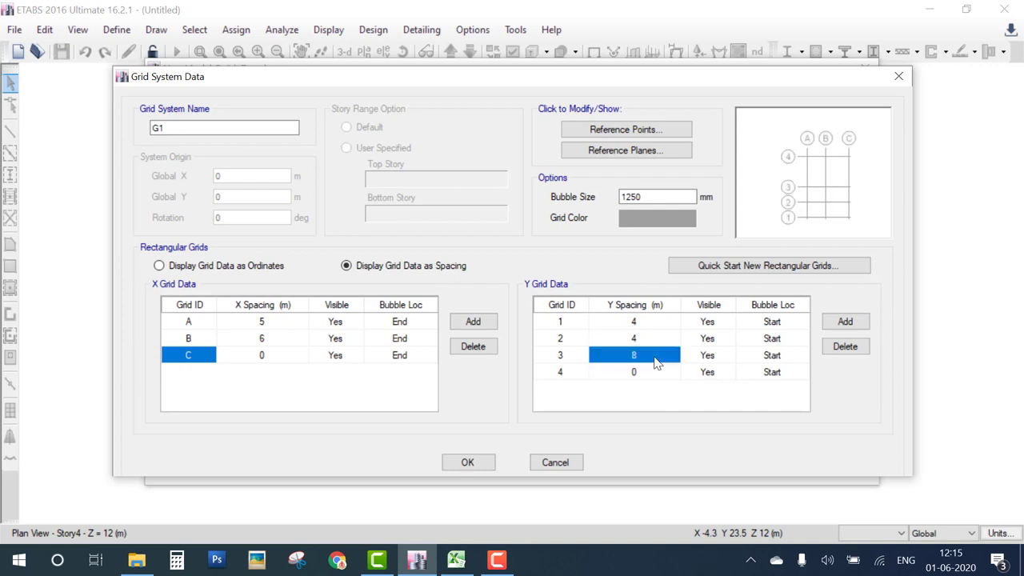
type("0")
left_click(659, 375)
left_click(843, 349)
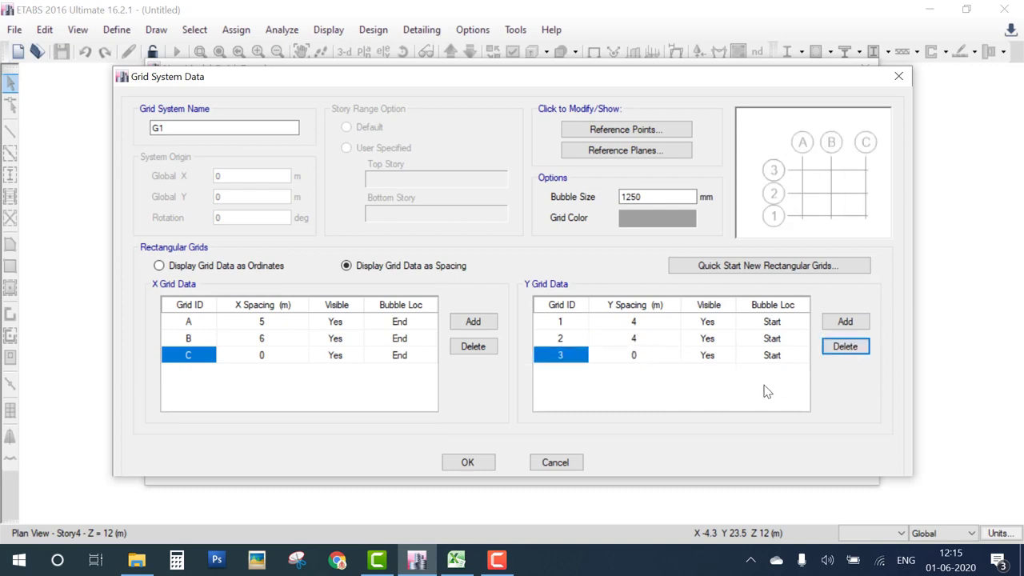
mouse_move(814, 172)
left_mouse_down()
mouse_move(826, 161)
mouse_move(858, 172)
mouse_move(864, 158)
mouse_move(803, 181)
mouse_move(802, 192)
left_mouse_up()
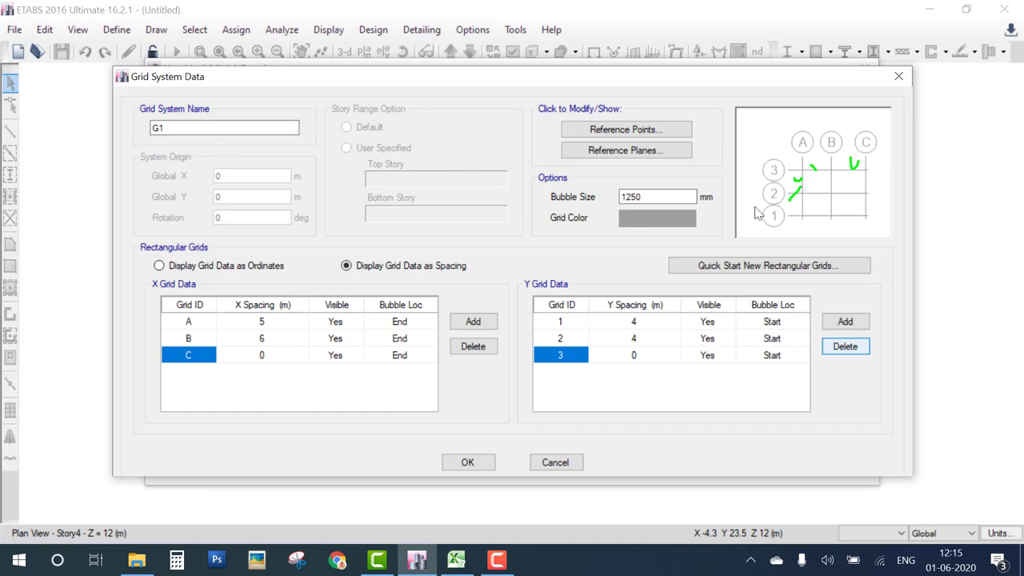
left_click(468, 461)
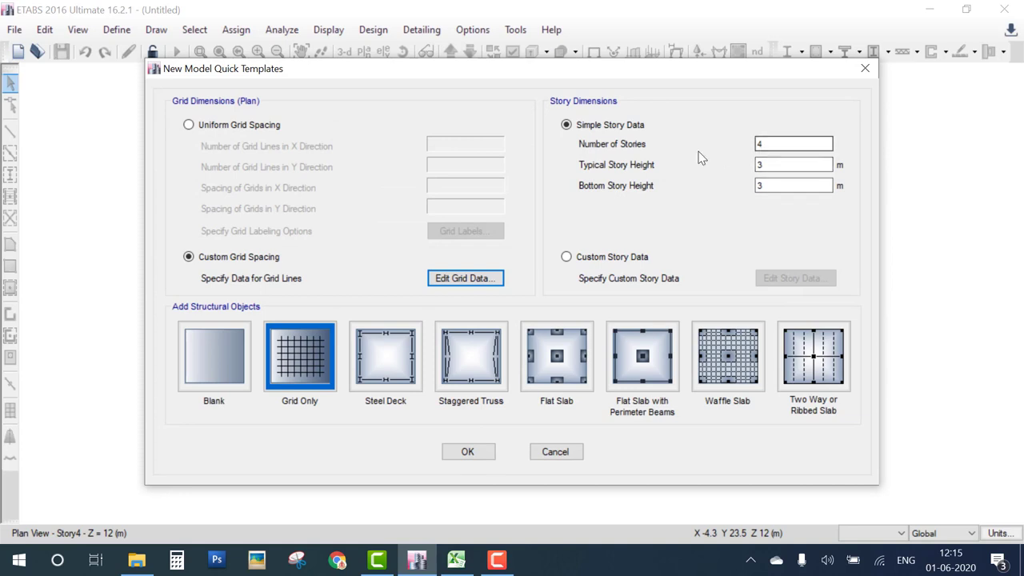
Step: Set the number of stories to 1 with typical and bottom story heights of 3.5 m, and create the grid-only model
left_click_drag(780, 144, 736, 146)
type("1")
left_click(778, 166)
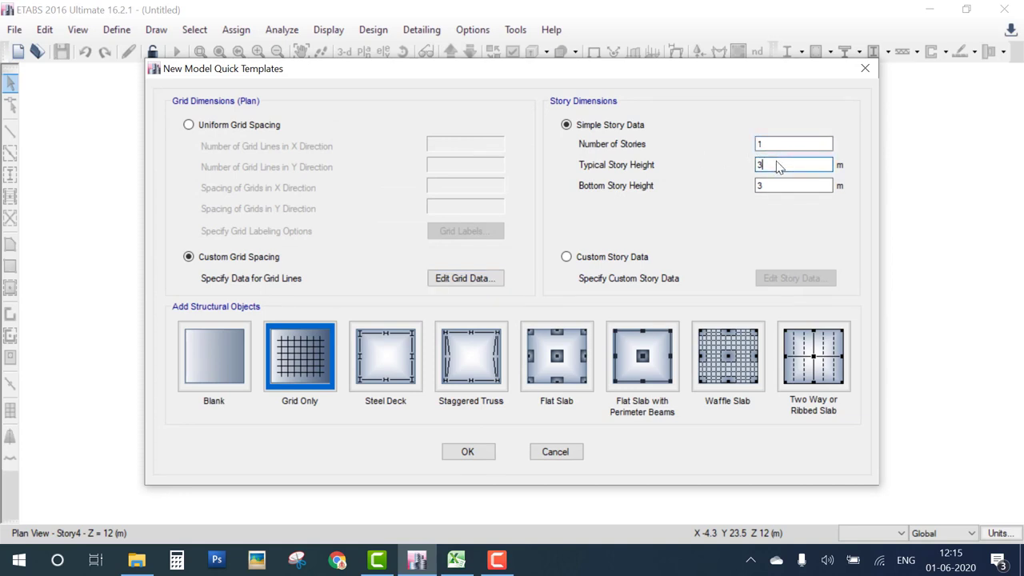
type(".5")
left_click(789, 186)
type(".5")
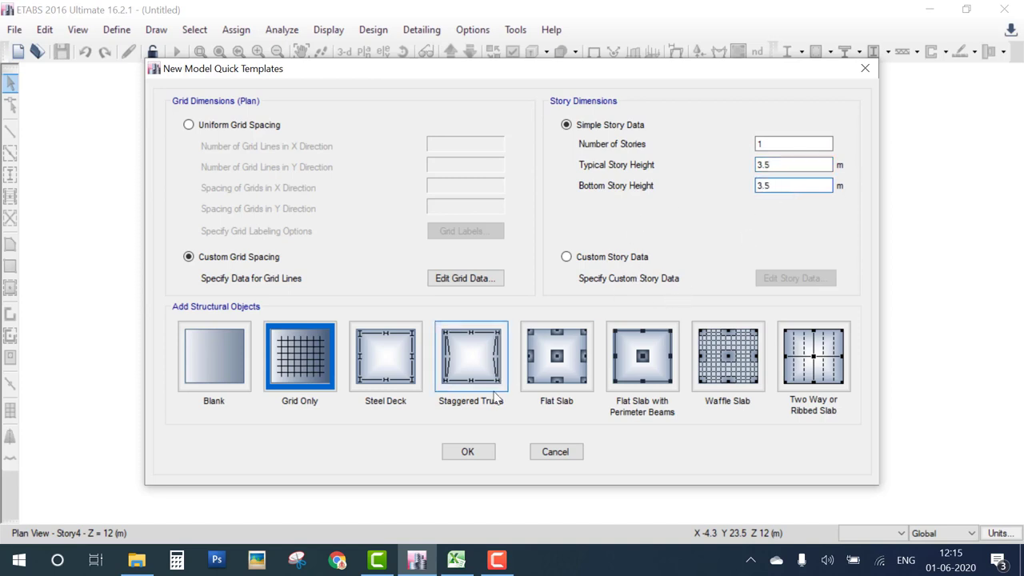
left_click(481, 453)
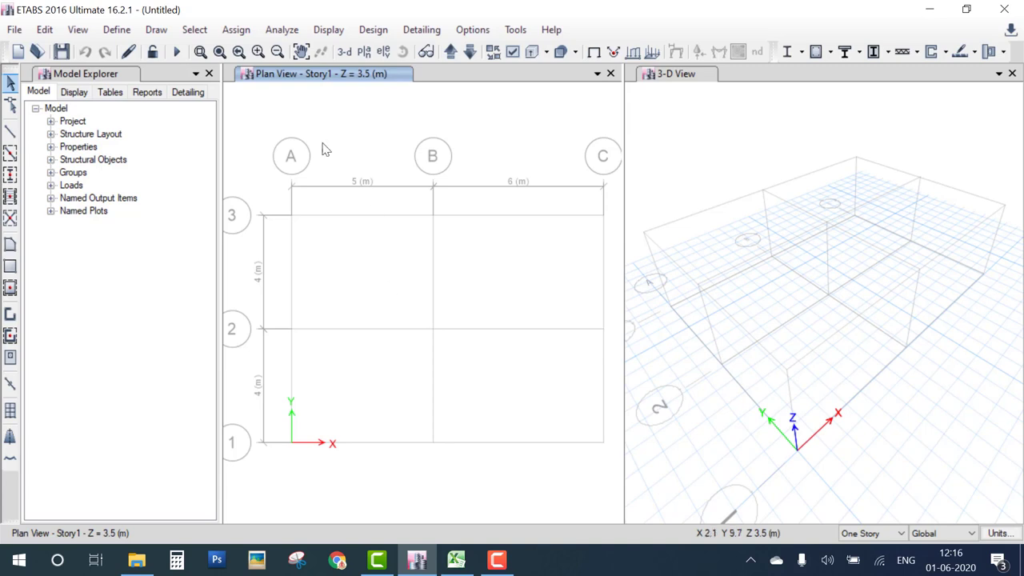
Step: Begin adding a new material property with India as its region
left_click(117, 29)
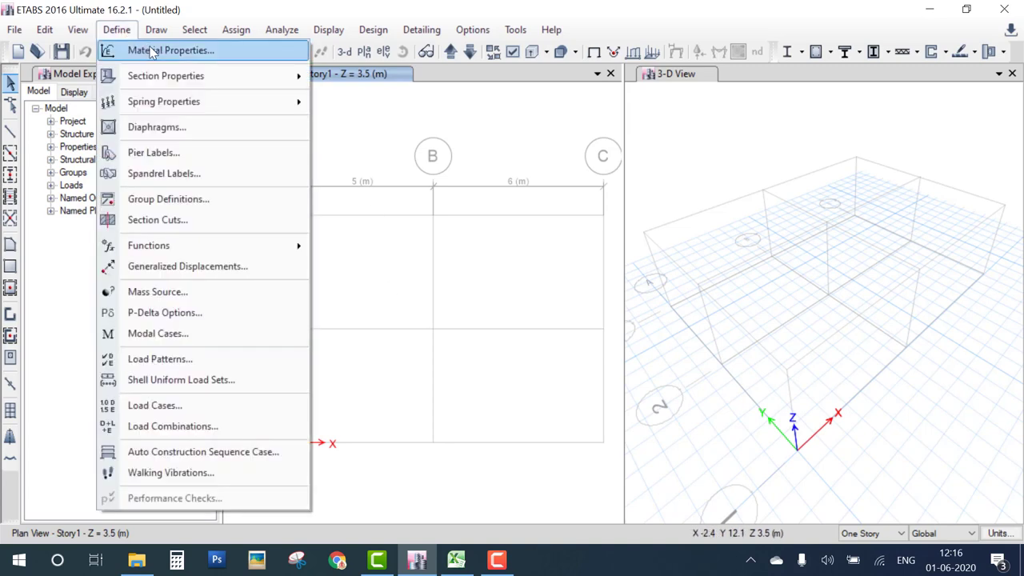
left_click(152, 52)
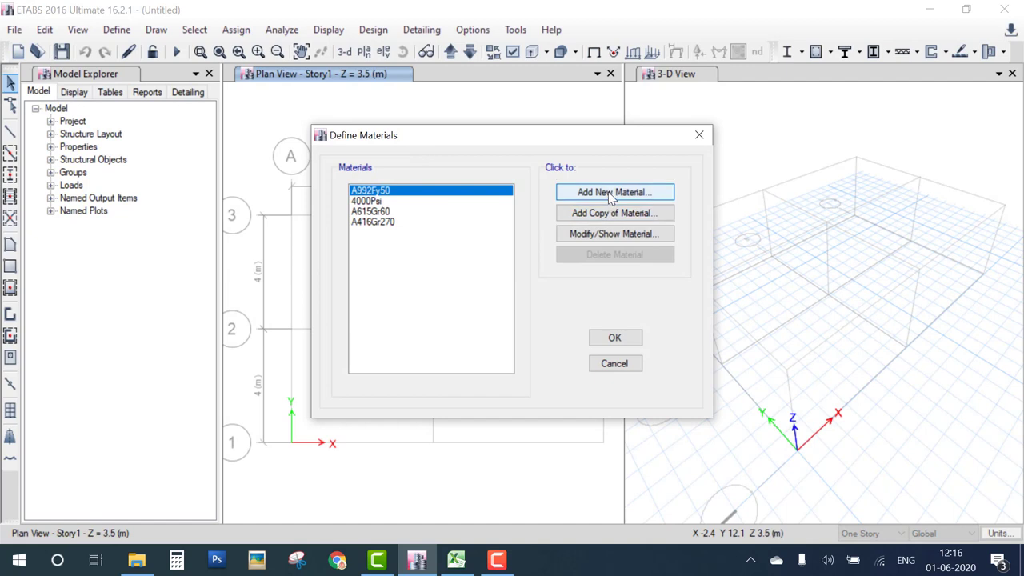
left_click(616, 193)
left_click(526, 234)
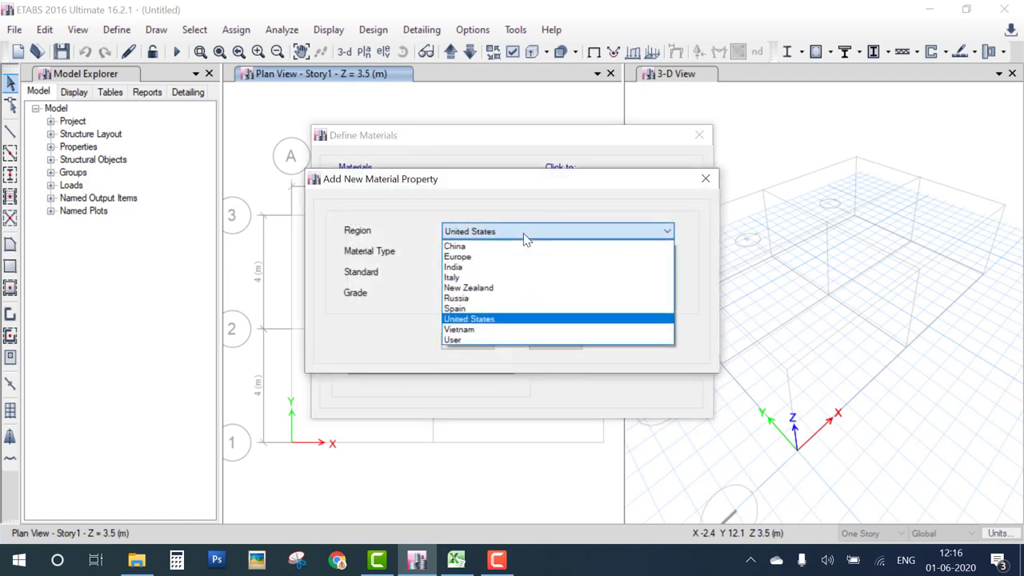
left_click(469, 268)
left_click(469, 253)
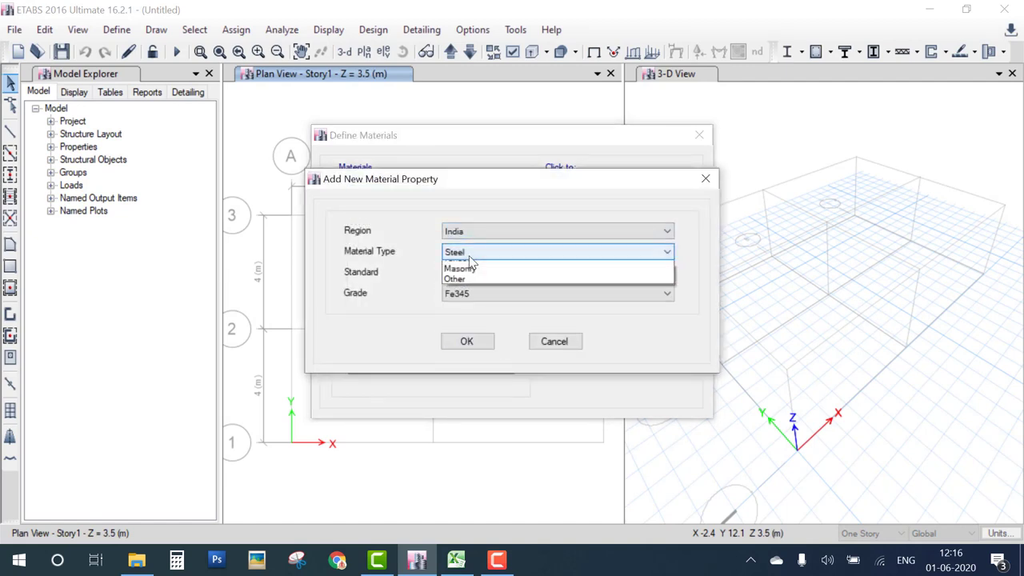
left_click(466, 298)
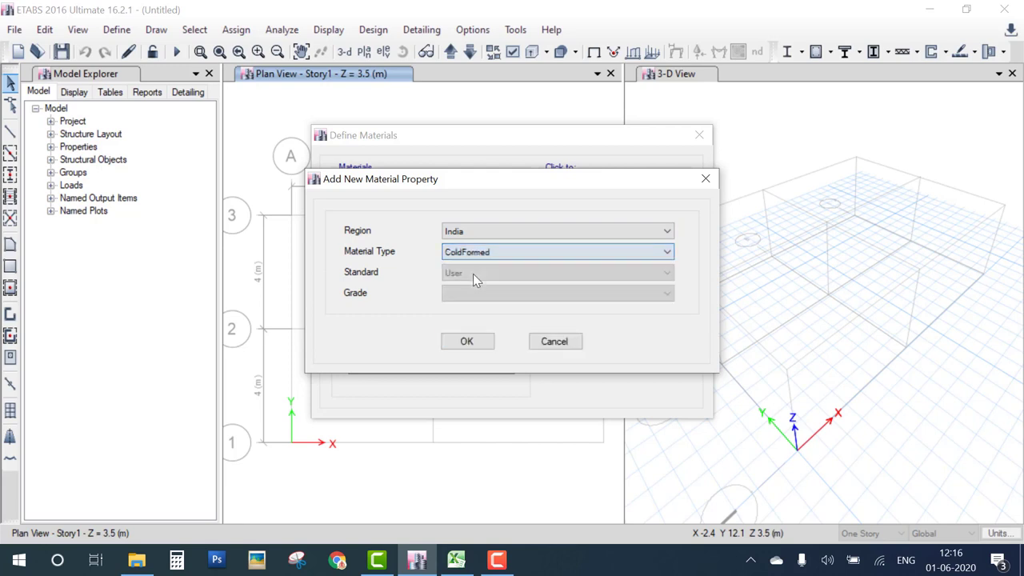
left_click(492, 232)
left_click(512, 232)
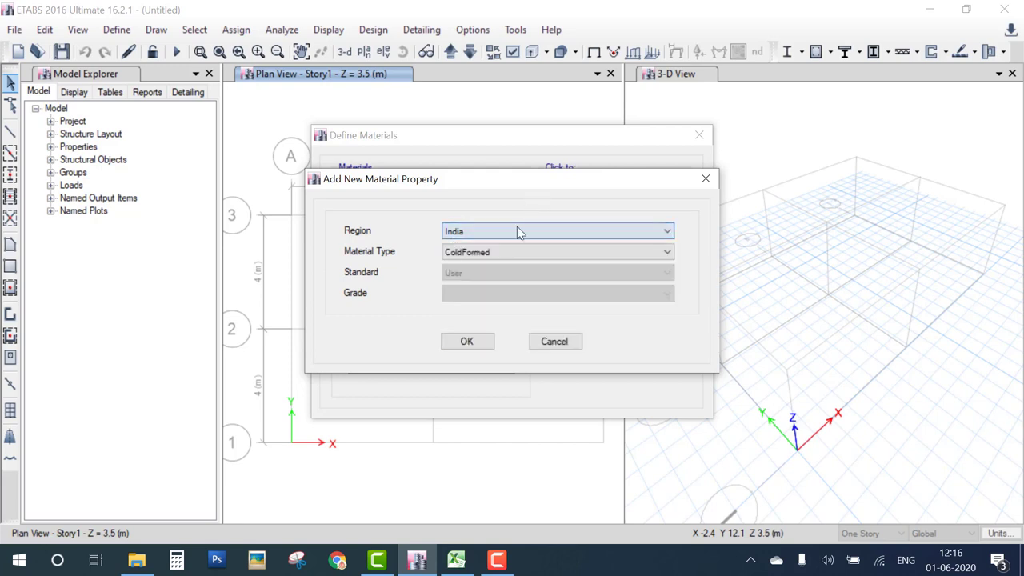
Step: Set the new material to Concrete with the Indian standard and grade M20, and proceed to its property data
left_click(509, 251)
left_click(473, 274)
left_click(473, 273)
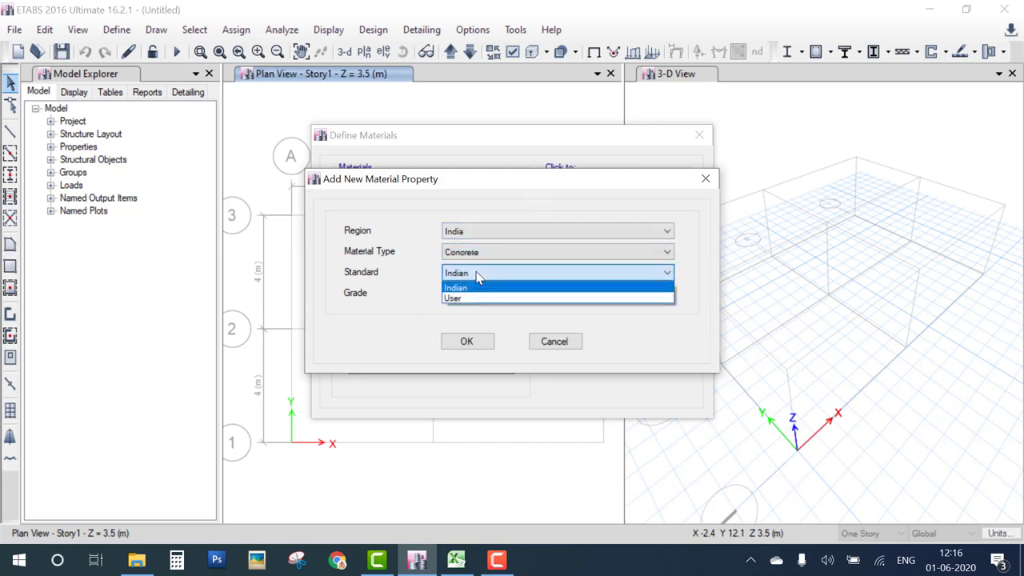
left_click(476, 284)
left_click(478, 295)
left_click(470, 318)
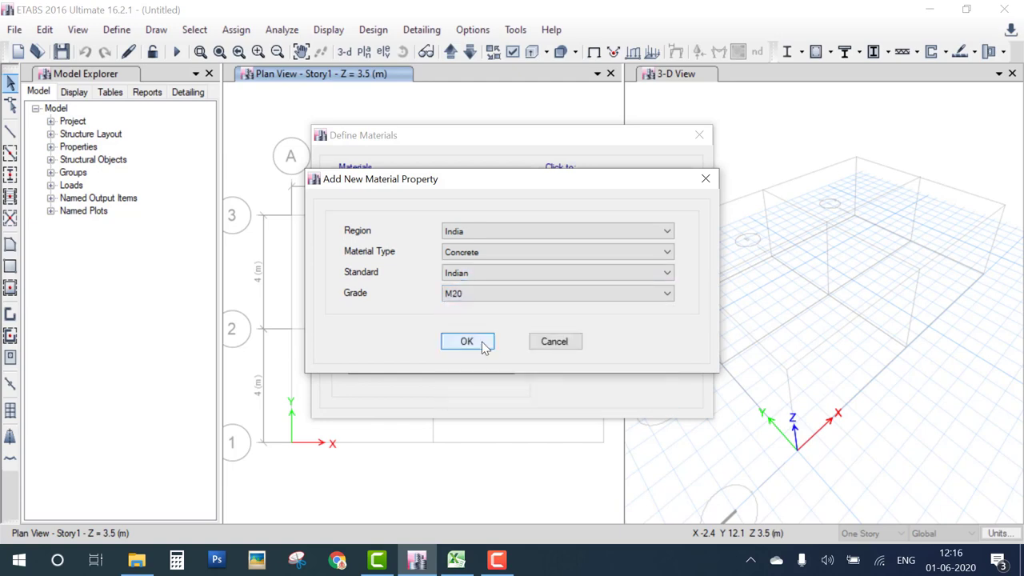
left_click(467, 342)
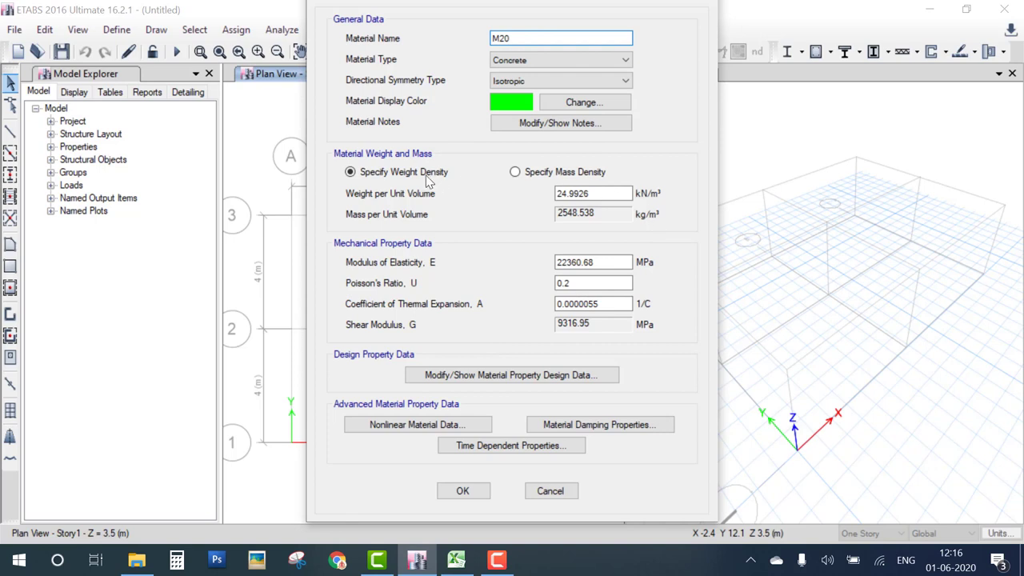
mouse_move(325, 147)
left_mouse_down()
mouse_move(352, 328)
mouse_move(359, 478)
mouse_move(526, 489)
mouse_move(658, 478)
mouse_move(684, 289)
mouse_move(677, 190)
mouse_move(615, 164)
mouse_move(362, 163)
left_mouse_up()
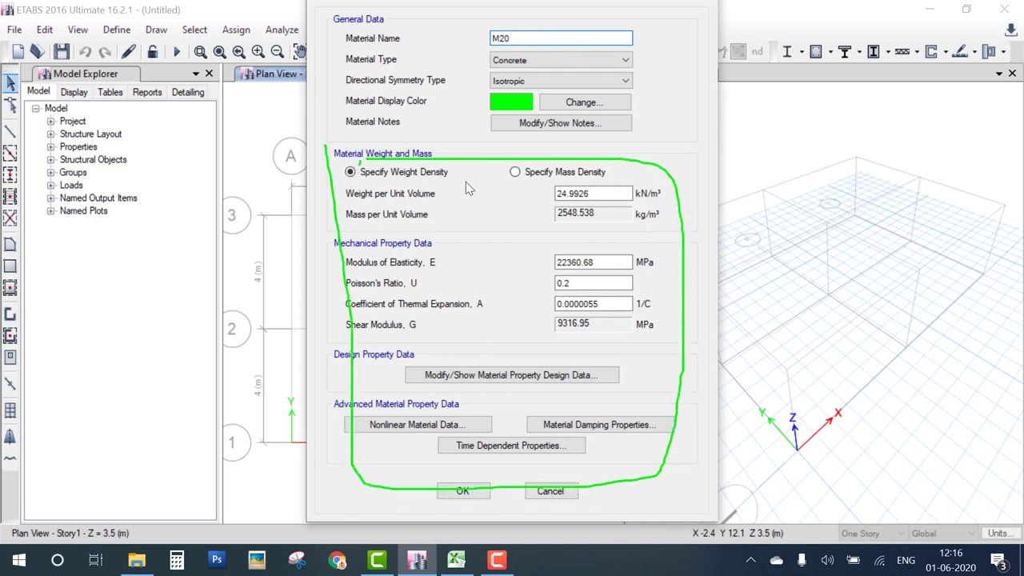
key("Escape")
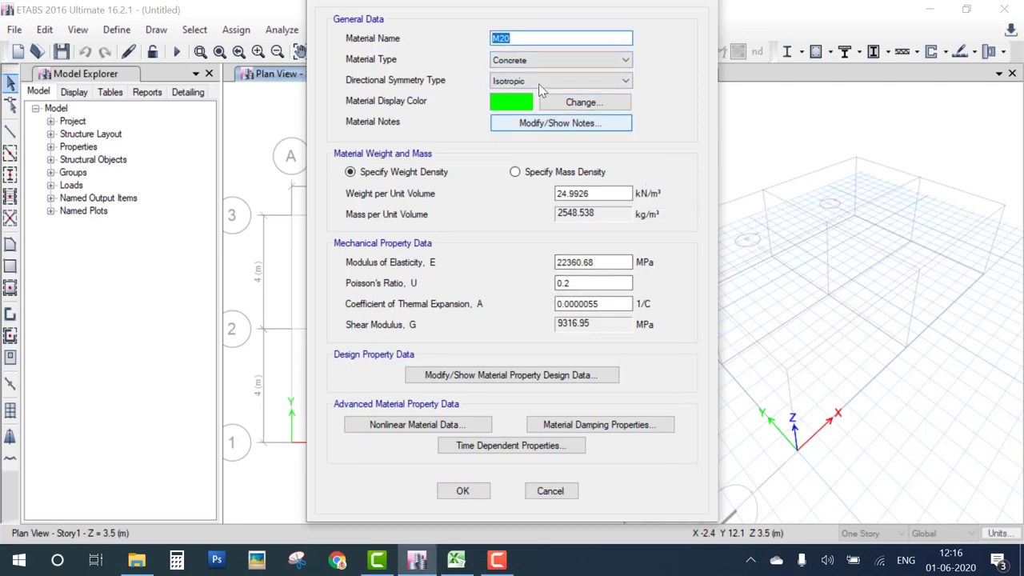
Step: Accept the M20 concrete property data and finish the material definitions
left_click(457, 493)
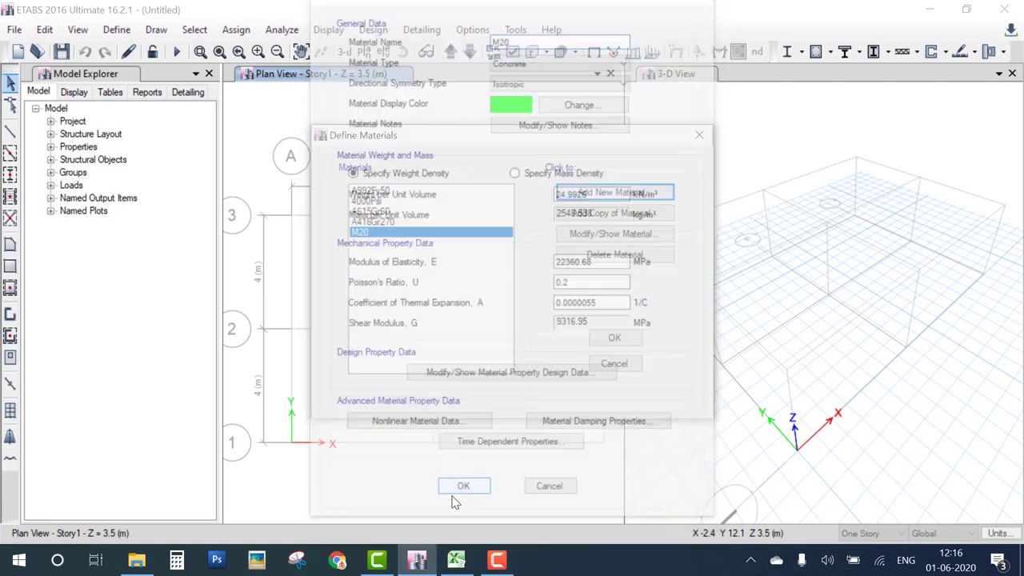
mouse_move(422, 227)
left_mouse_down()
mouse_move(405, 234)
mouse_move(415, 243)
mouse_move(480, 244)
left_mouse_up()
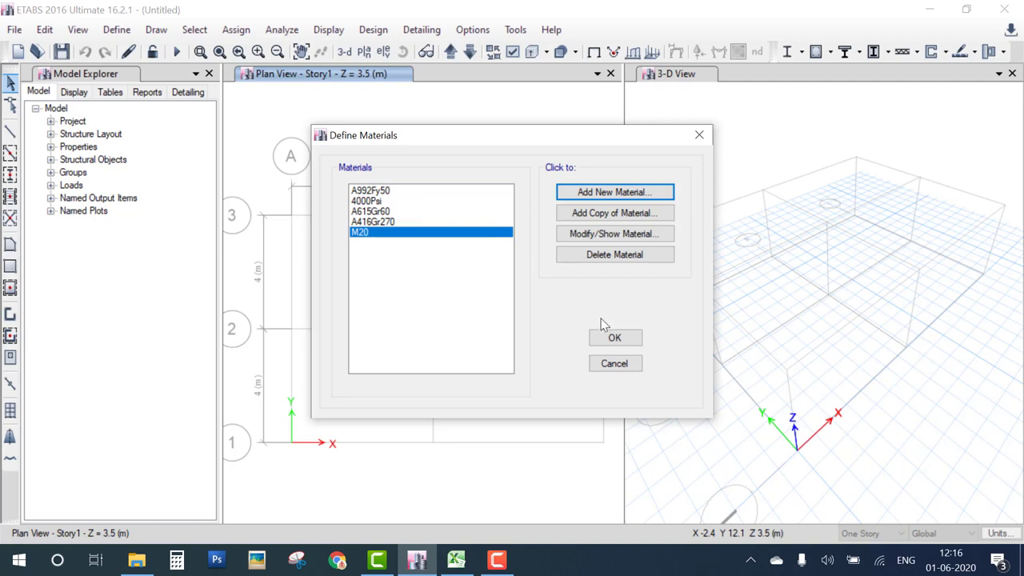
left_click(615, 338)
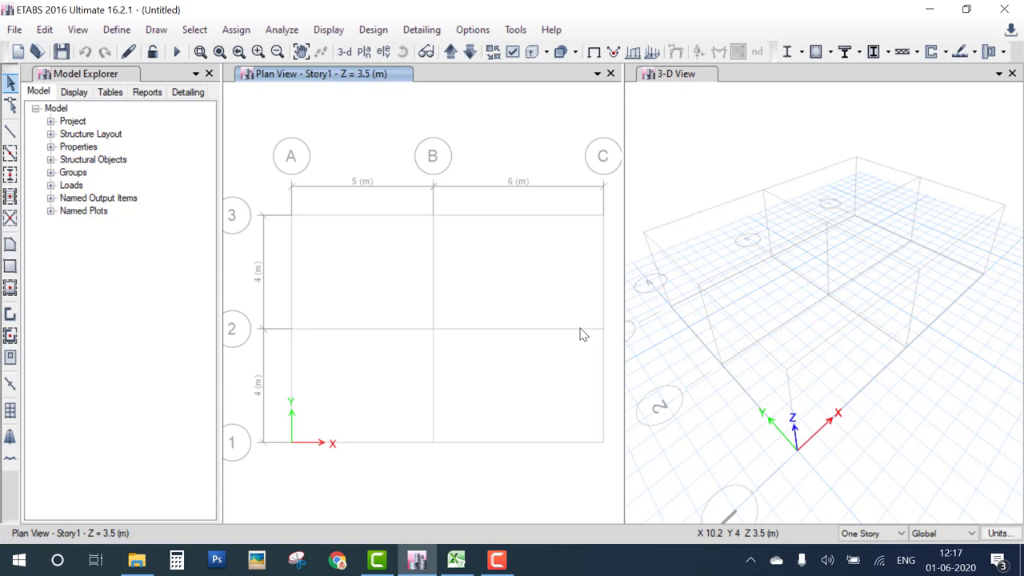
Step: Begin adding a new frame section property with the concrete rectangular shape
left_click(118, 30)
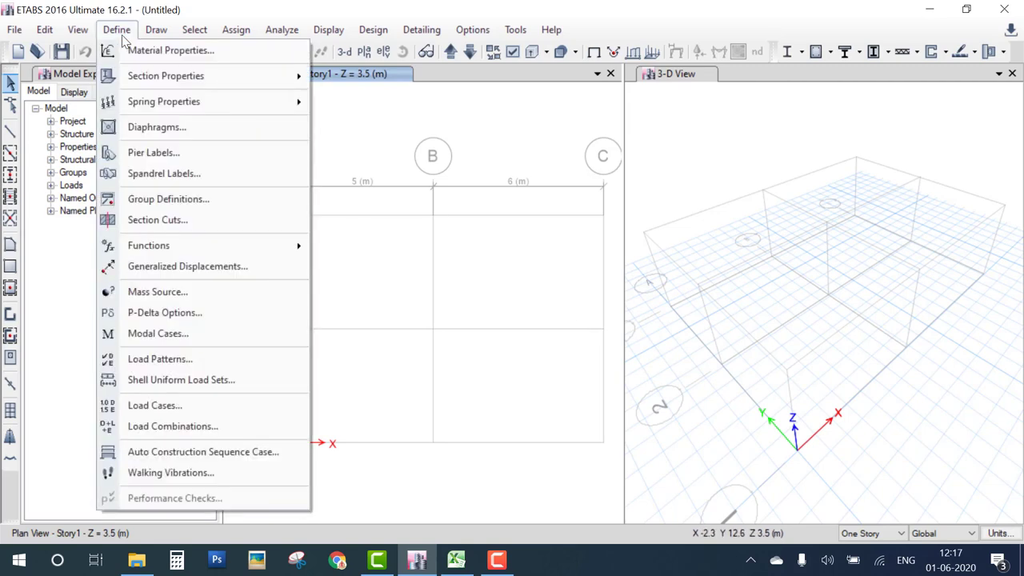
mouse_move(169, 75)
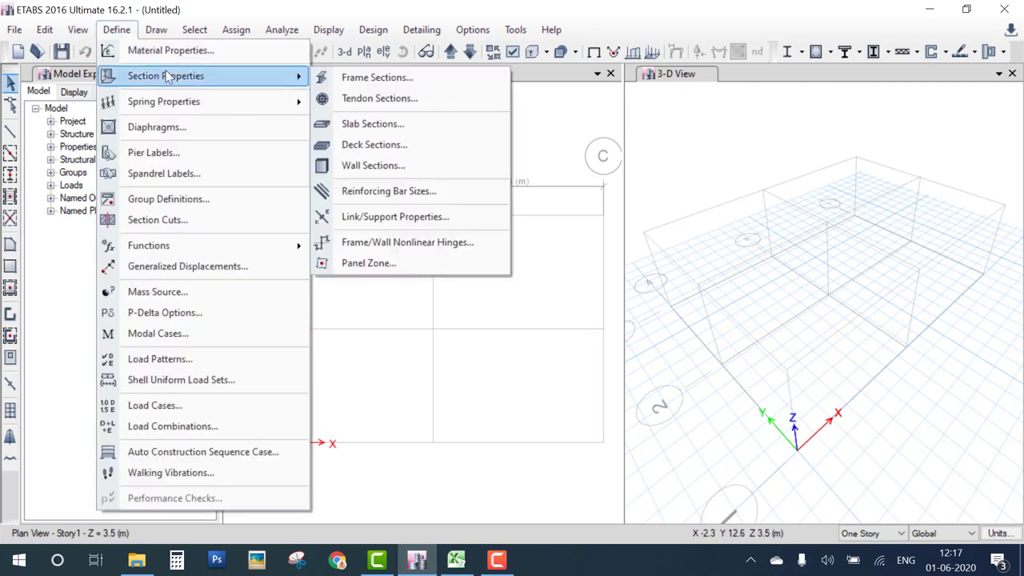
left_click(480, 79)
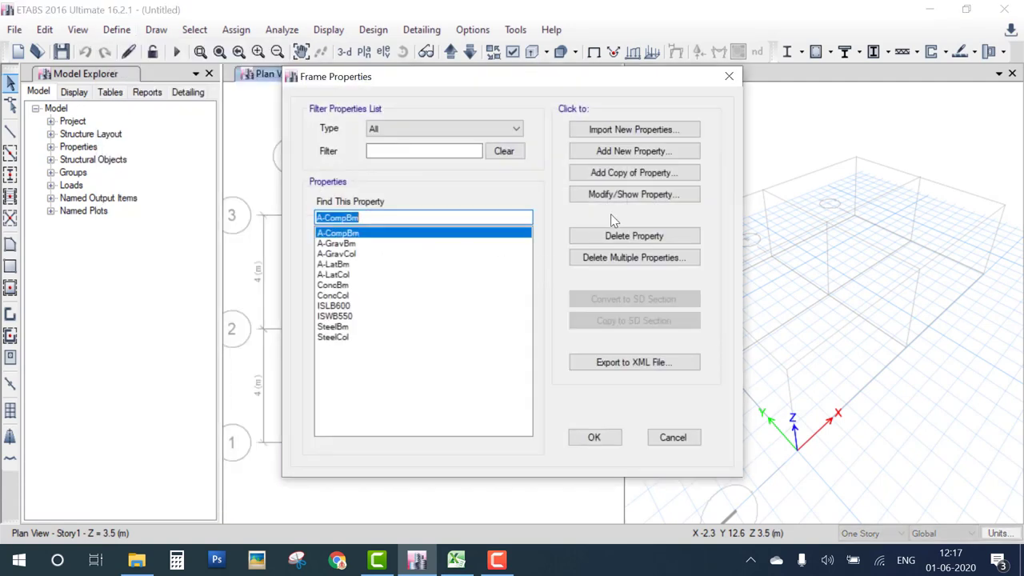
left_click(658, 153)
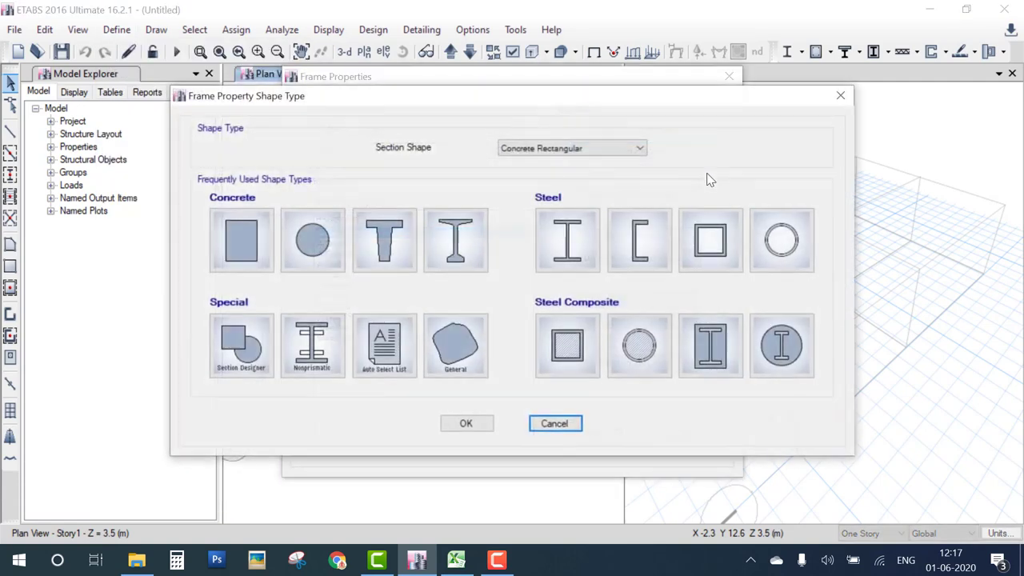
left_click(246, 248)
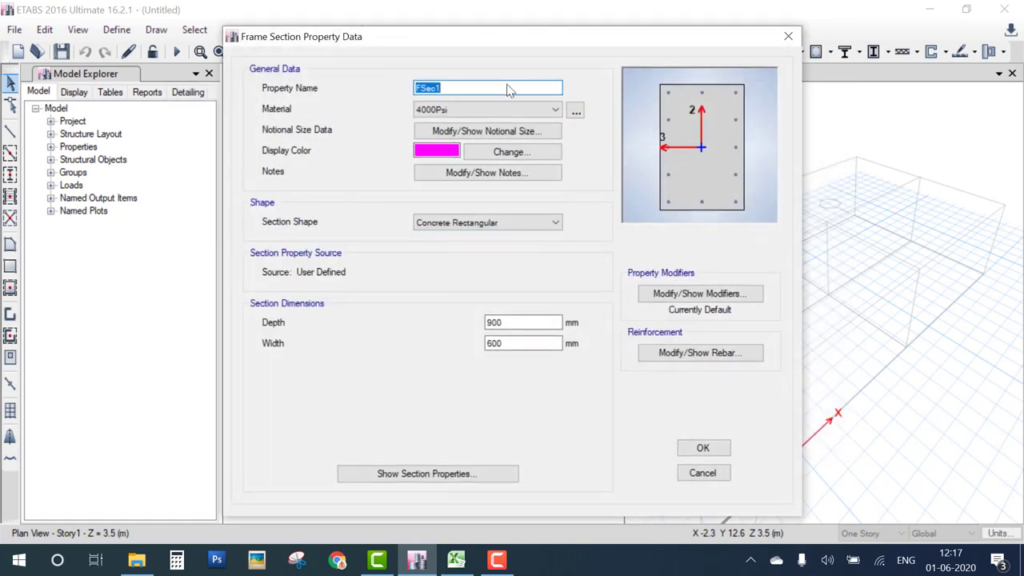
Step: Name the frame section Column, assign it material M20, and set its depth and width to 400 mm each
type("Column")
left_click(552, 110)
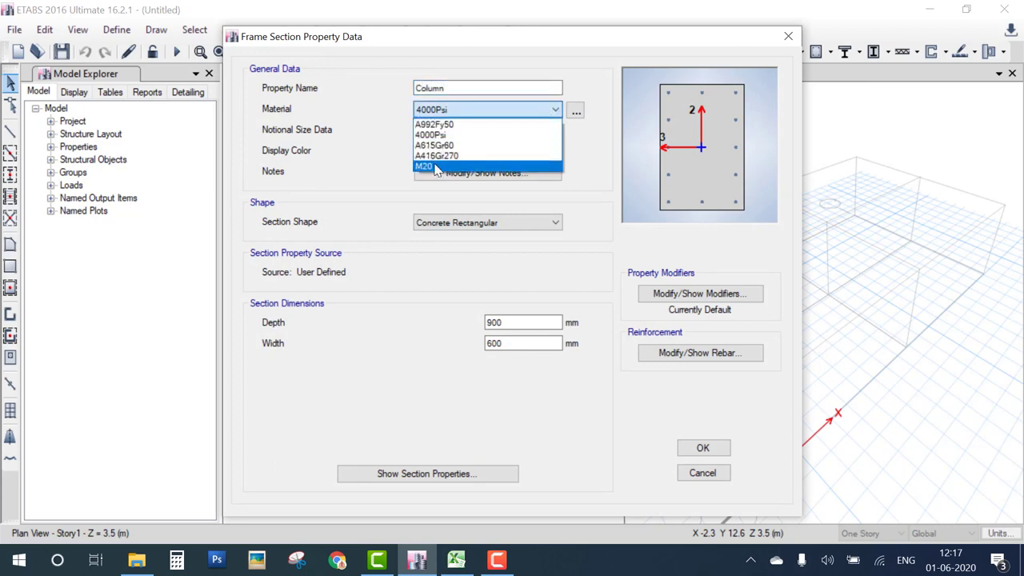
left_click(468, 165)
double_click(495, 324)
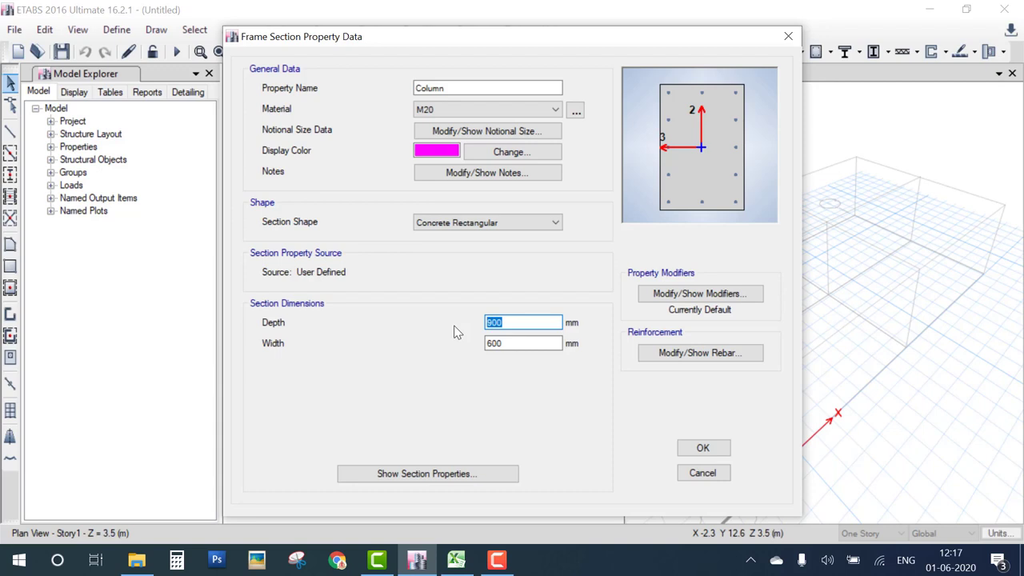
double_click(522, 343)
type("4")
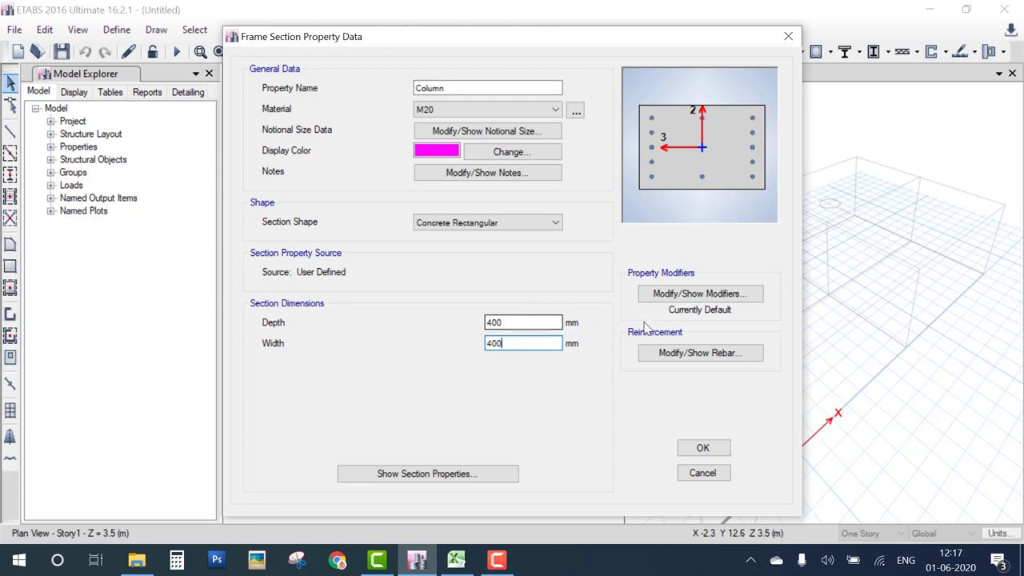
Step: Open the column section's reinforcement data and begin adding a new material for its longitudinal bars
left_click(686, 362)
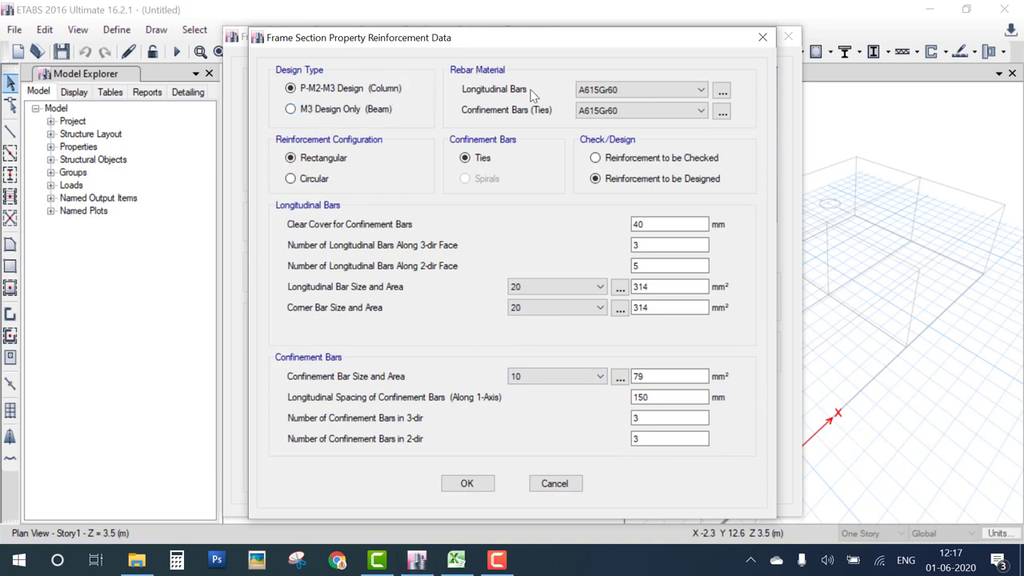
left_click(701, 91)
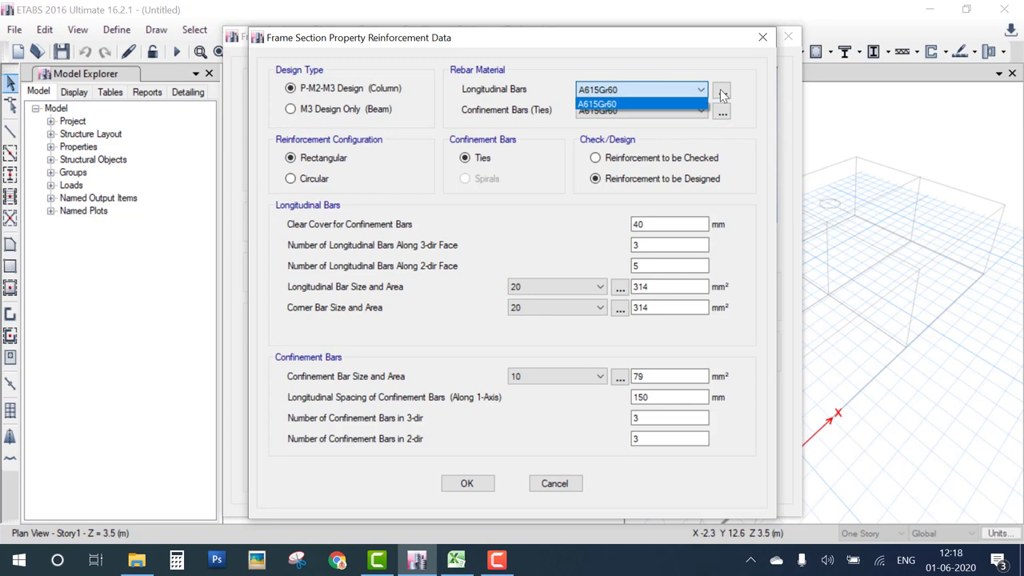
left_click(722, 93)
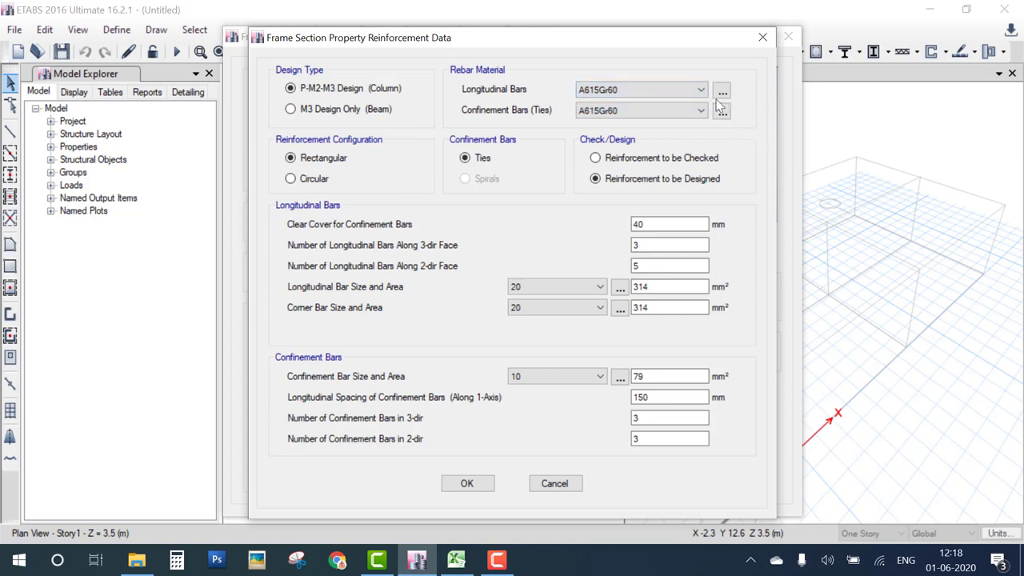
left_click(724, 94)
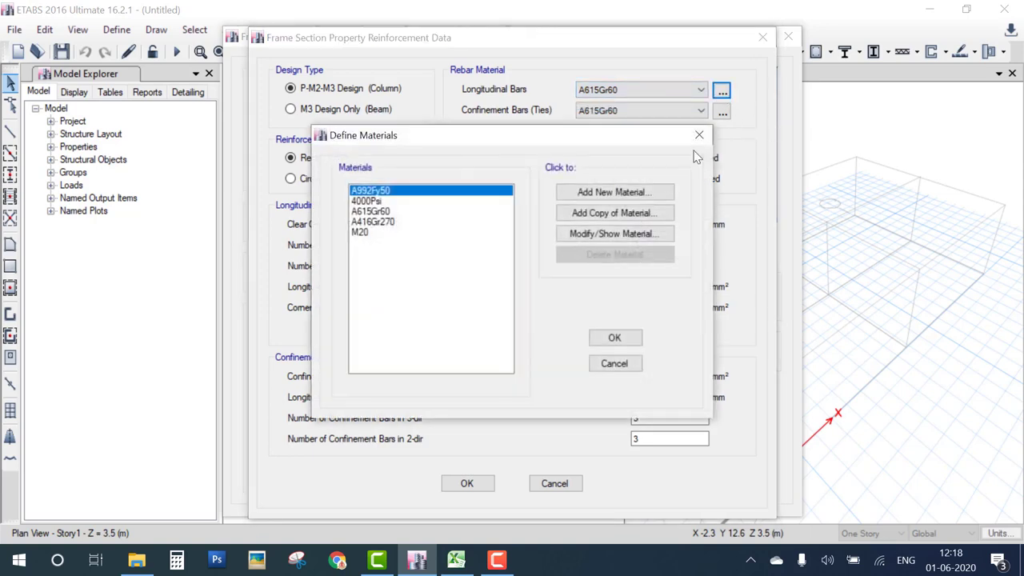
left_click(615, 193)
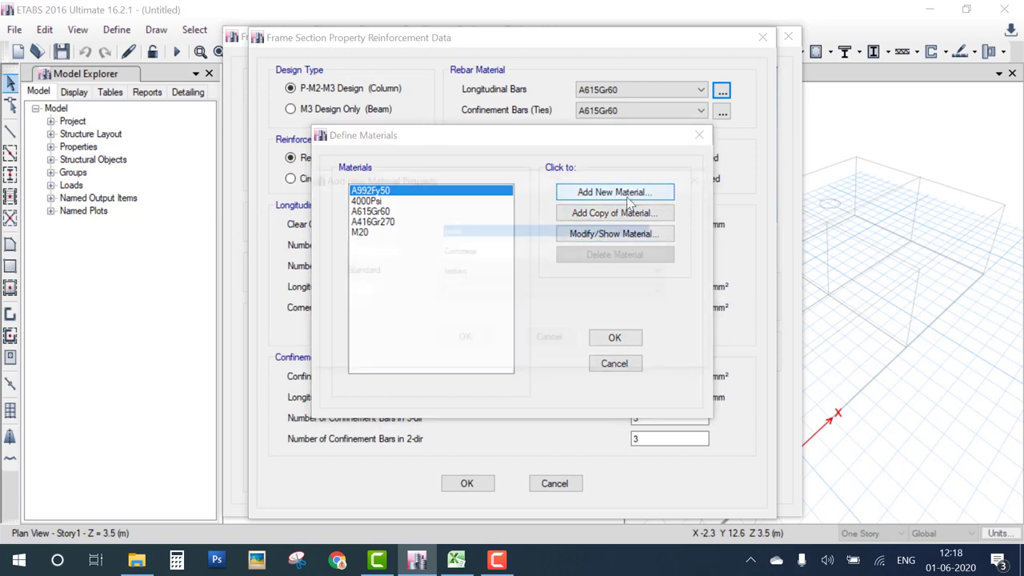
Step: Set the new material to Rebar with the Indian standard and HYSD Grade 415, and proceed to its property data
left_click(484, 255)
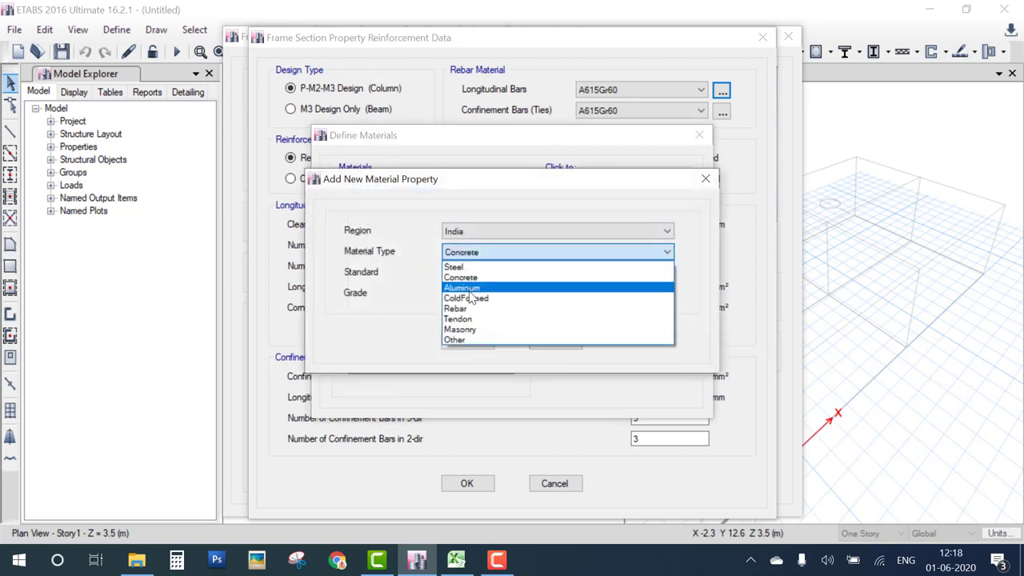
left_click(480, 276)
key("Down")
left_click(476, 294)
left_click(448, 304)
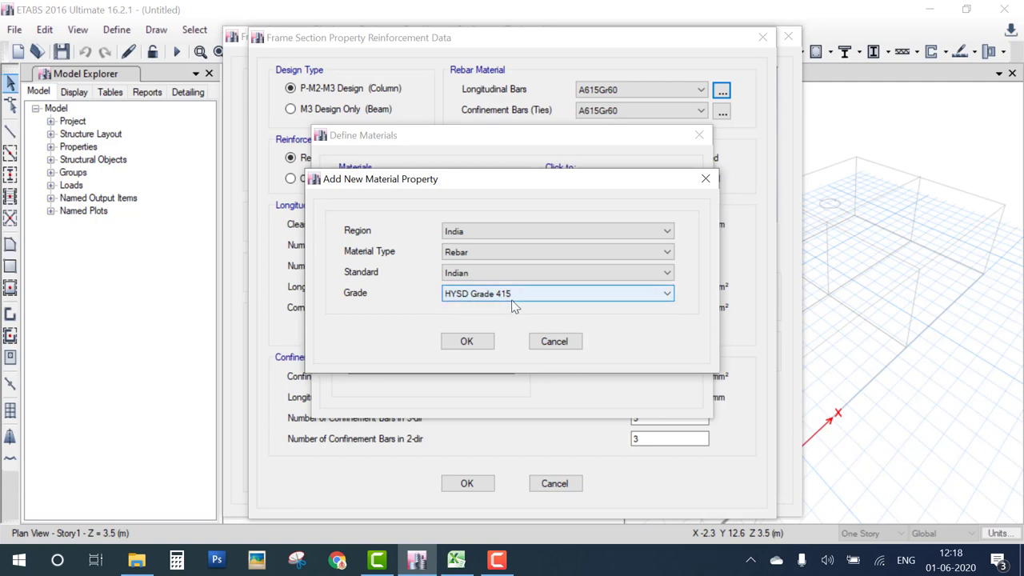
left_click(467, 341)
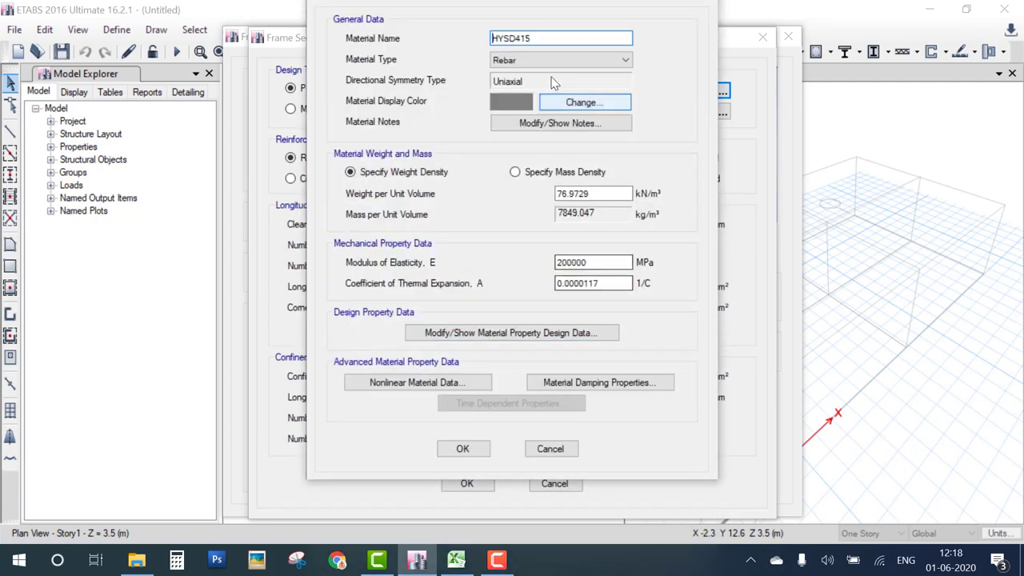
Step: Name the rebar material Fe415 and accept it, returning to the column's reinforcement data
left_click_drag(550, 46, 429, 46)
type("Fe")
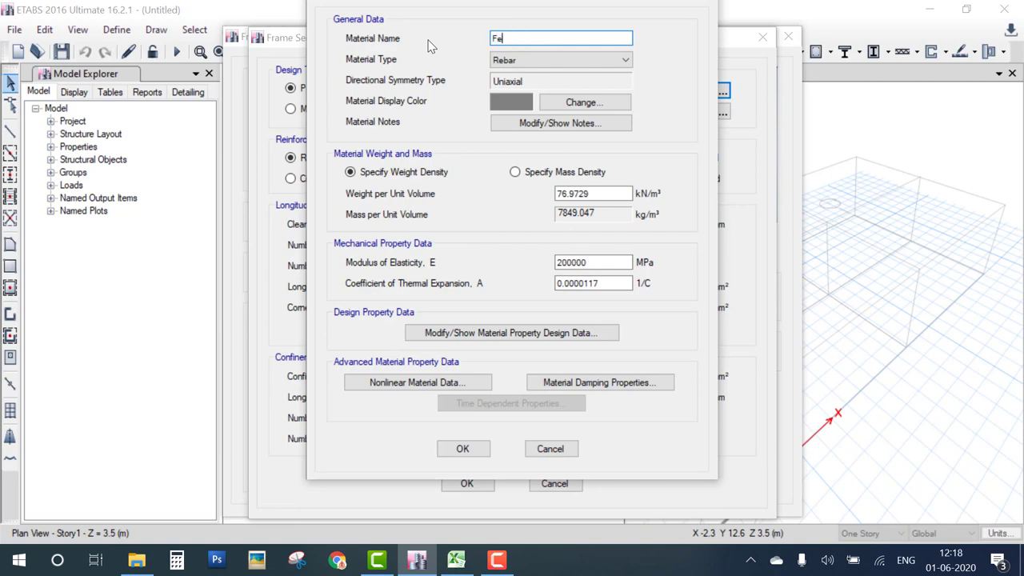
type("415")
left_click(468, 451)
left_click(614, 339)
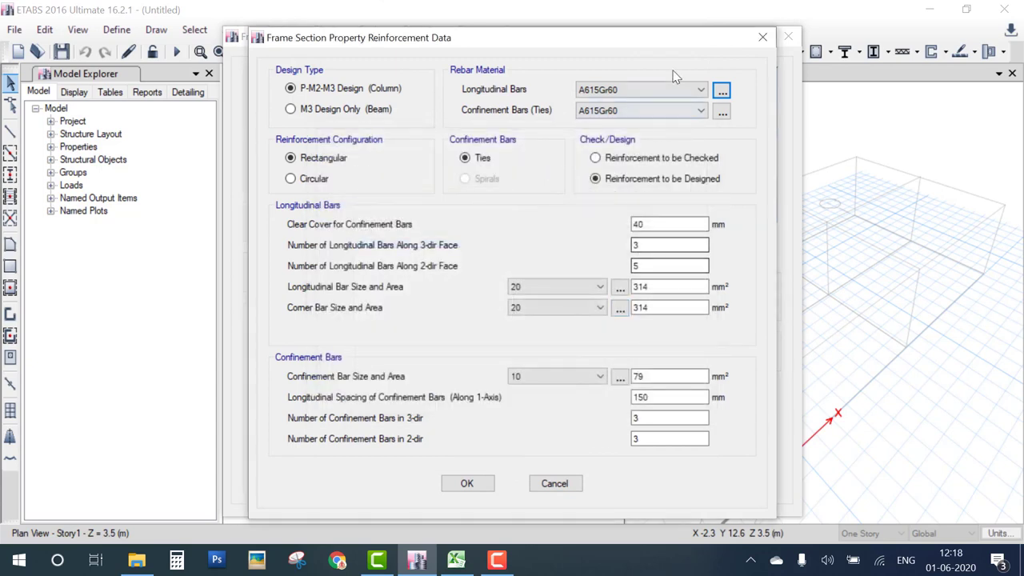
Step: Assign Fe415 to the column's longitudinal bars and confinement ties, and accept the Column section
left_click(640, 89)
left_click(612, 156)
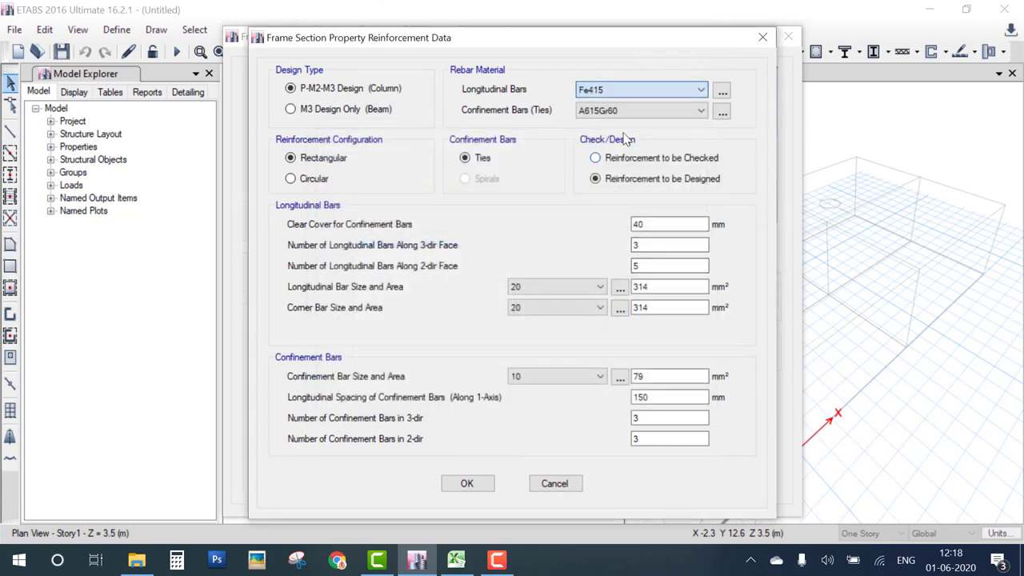
left_click(640, 110)
left_click(600, 176)
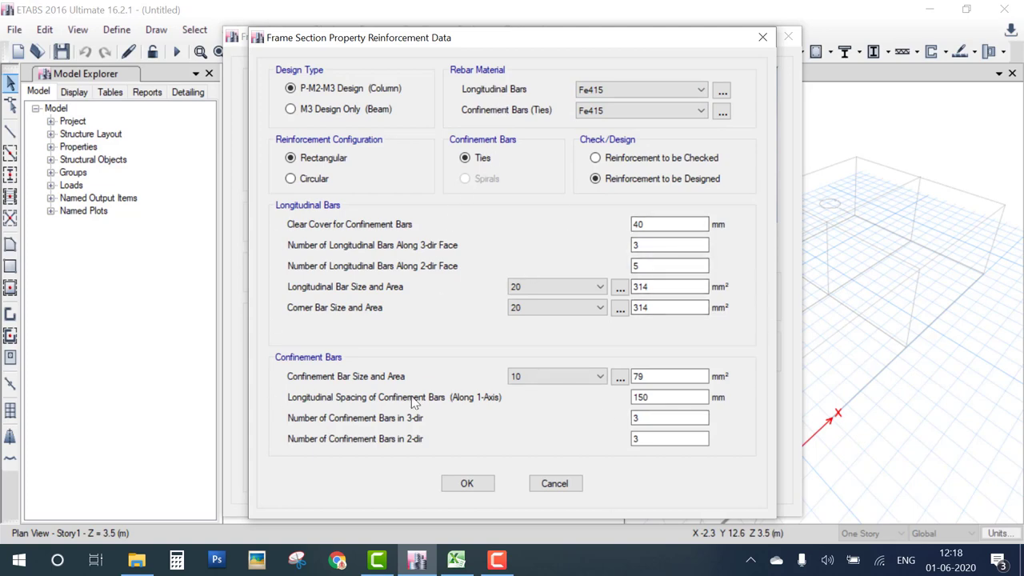
left_click(463, 484)
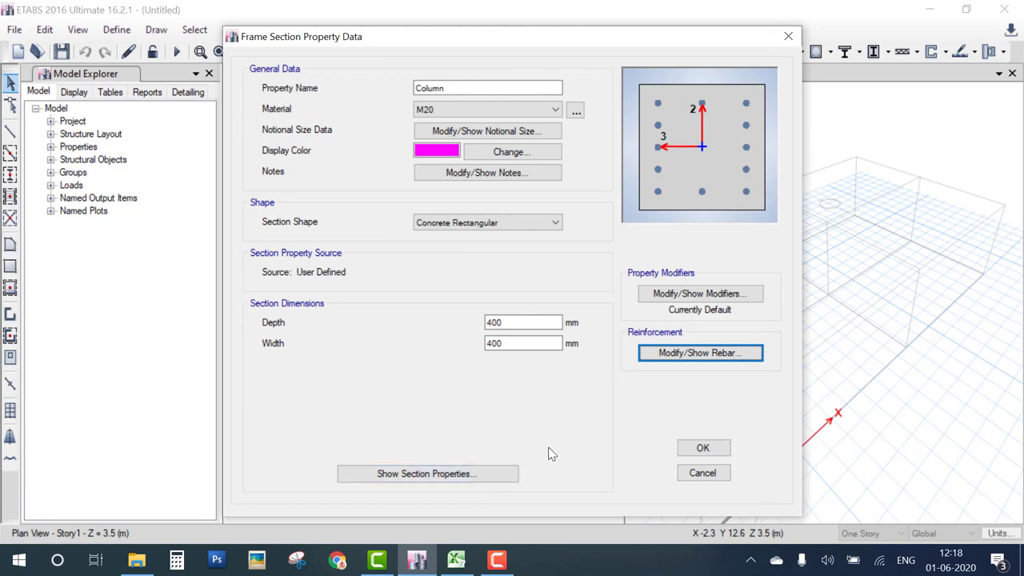
left_click(707, 449)
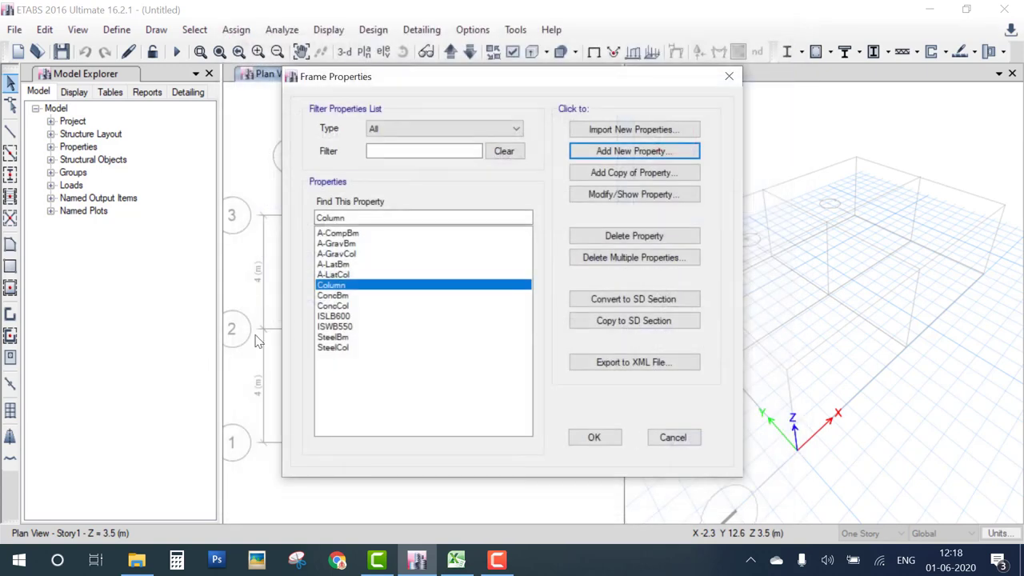
Step: Add another concrete rectangular frame section named Beam with material M20
left_click(620, 155)
key("Escape")
left_click(600, 200)
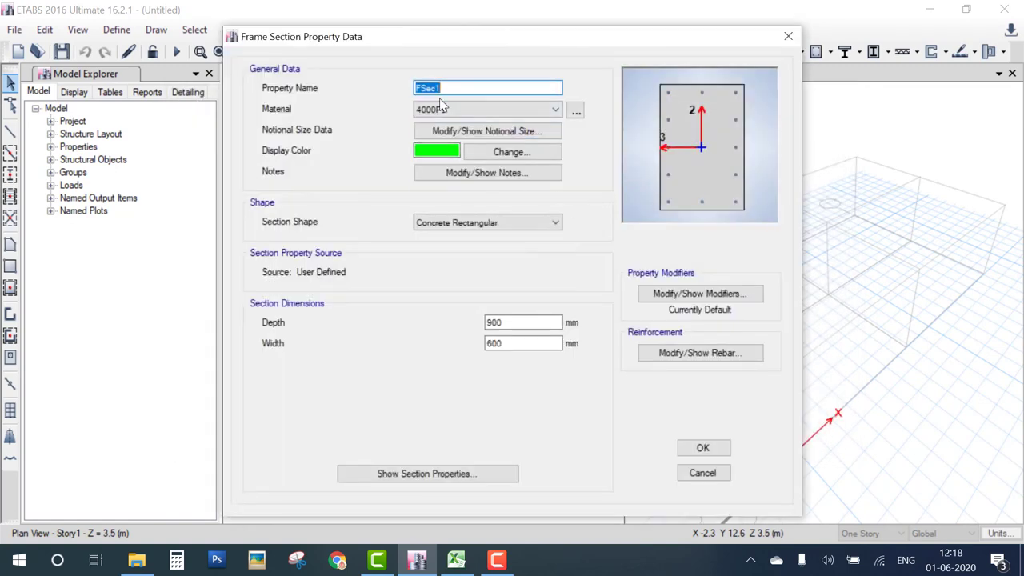
type("V")
left_click(491, 113)
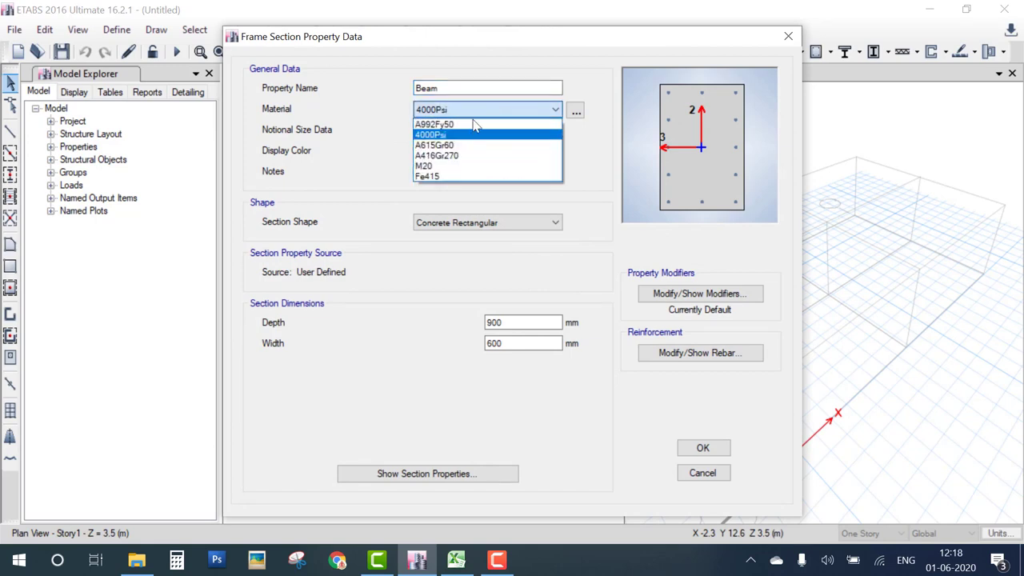
left_click(462, 168)
Step: Set the Beam section's depth to 400 mm and width to 300 mm
left_click_drag(517, 322, 484, 326)
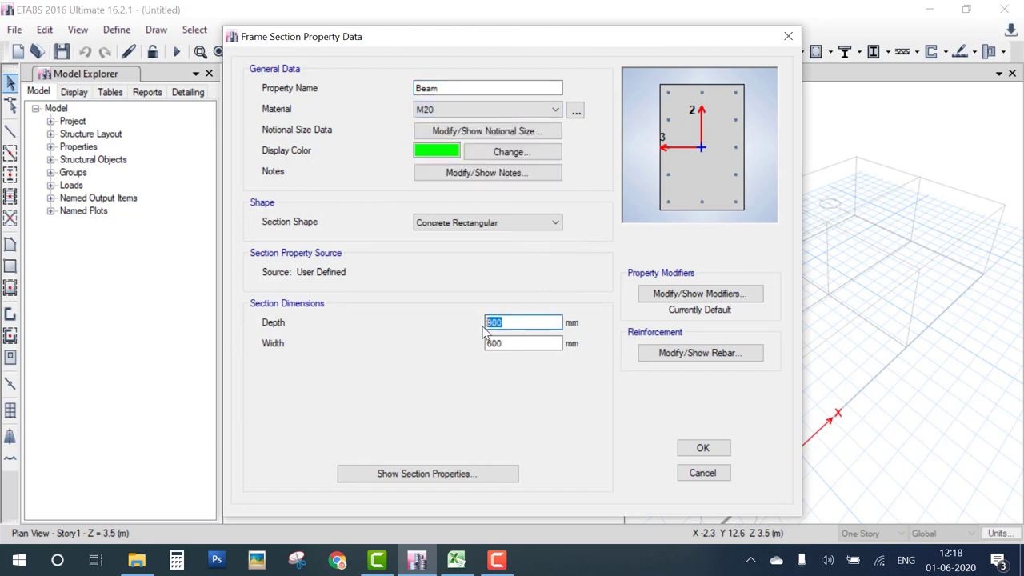
type("4")
key("Tab")
type("30")
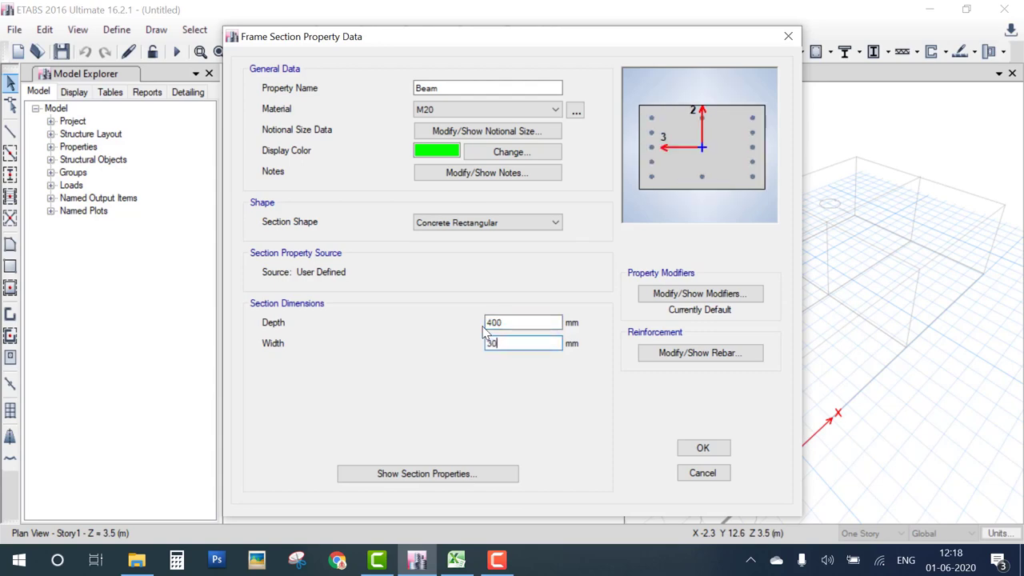
Step: Set the beam's reinforcement to M3 Design Only (Beam) with 25 mm cover for the top and bottom bars
left_click(672, 356)
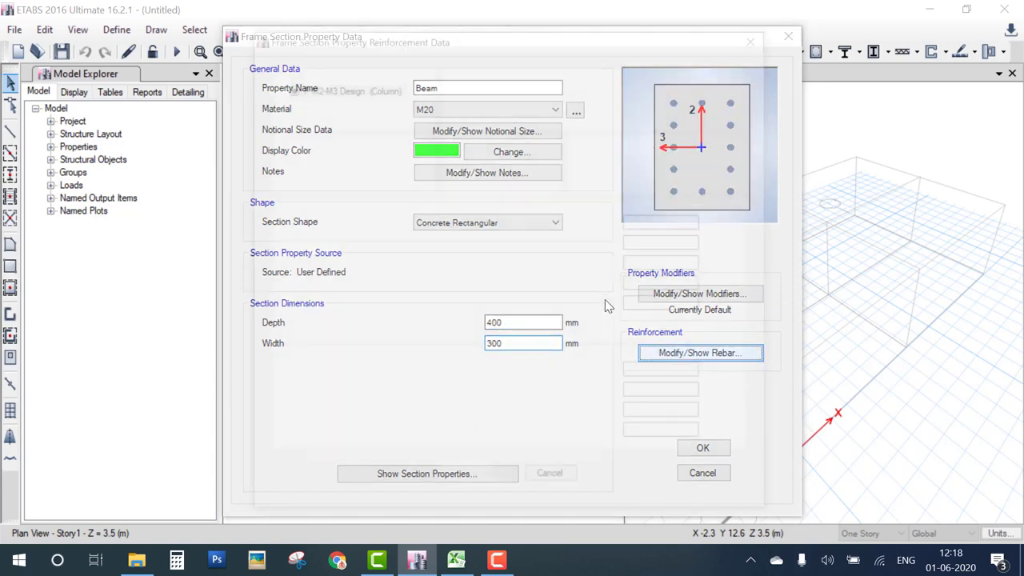
left_click(378, 112)
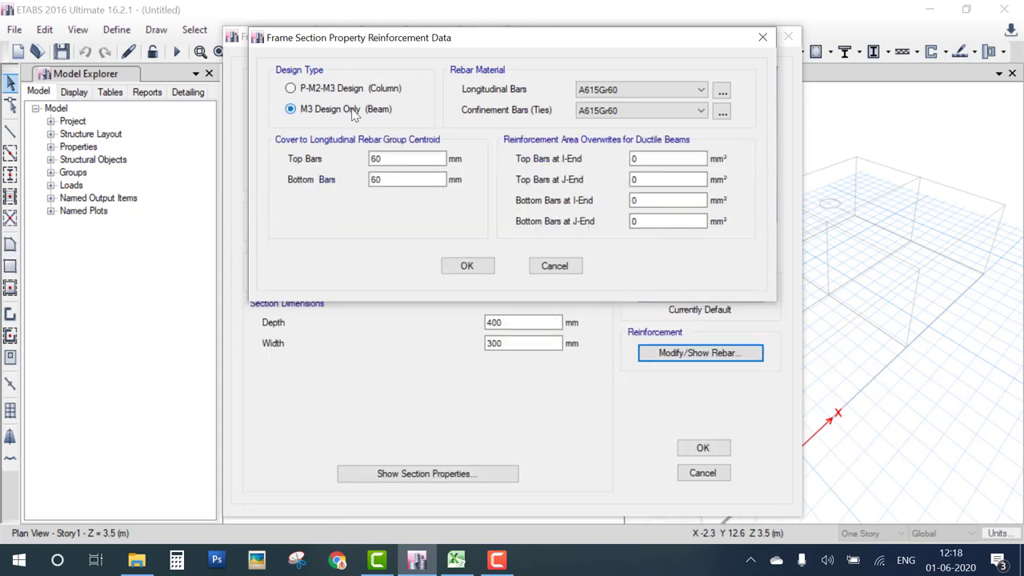
double_click(406, 162)
type("25")
double_click(380, 181)
type("25")
Step: Assign Fe415 to the beam's longitudinal bars and ties, then accept the Beam section and the frame properties
left_click(640, 94)
left_click(612, 115)
left_click(640, 110)
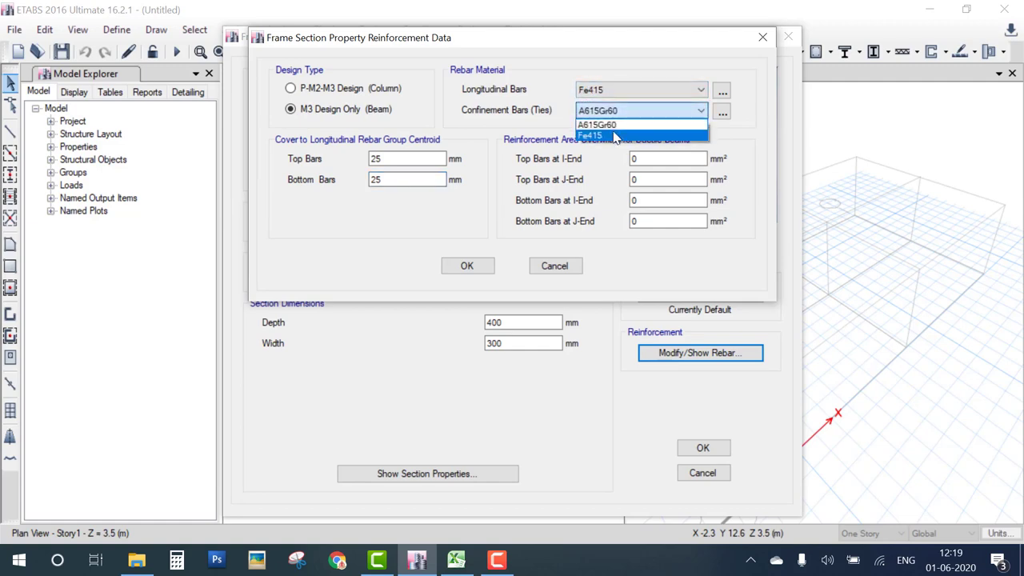
left_click(615, 136)
left_click(485, 267)
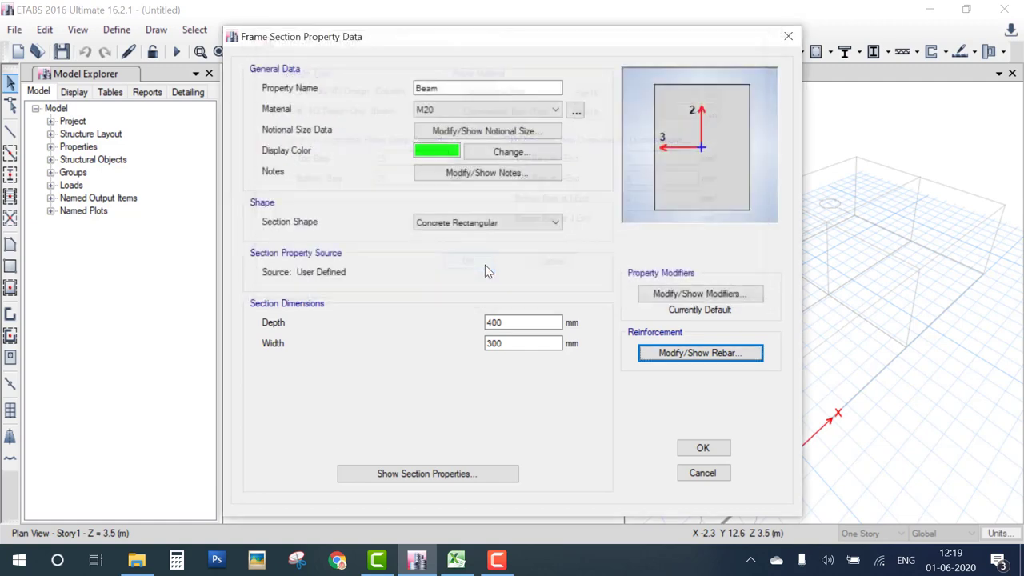
left_click(709, 445)
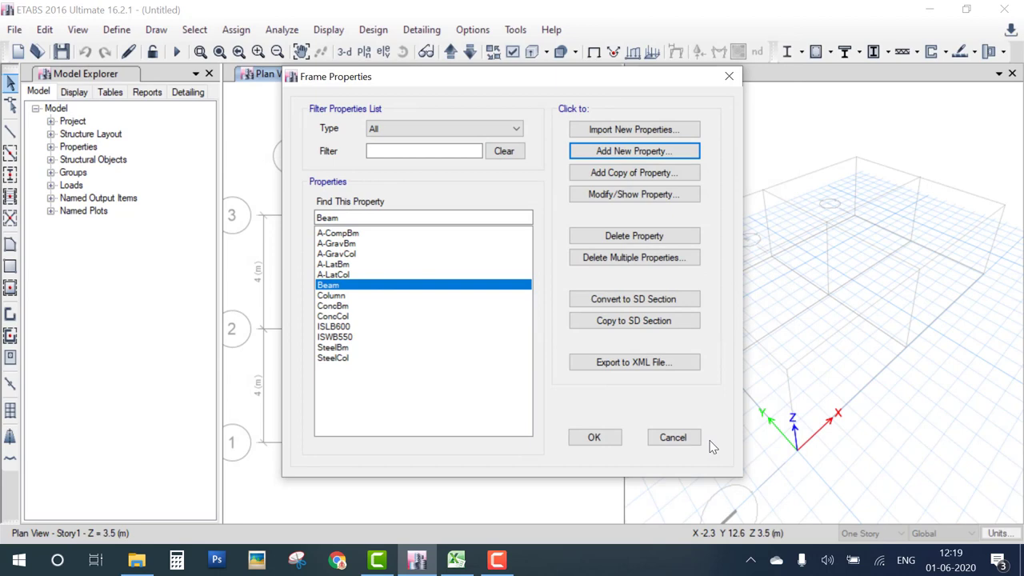
left_click(575, 445)
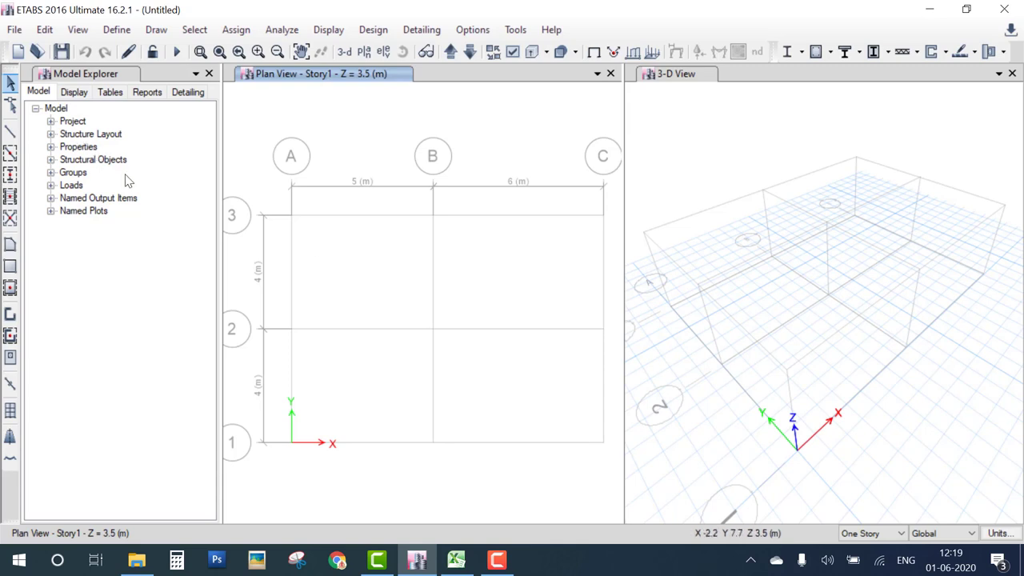
Step: Quick-draw beams with the Beam section along every grid line of the Story1 plan
left_click(13, 157)
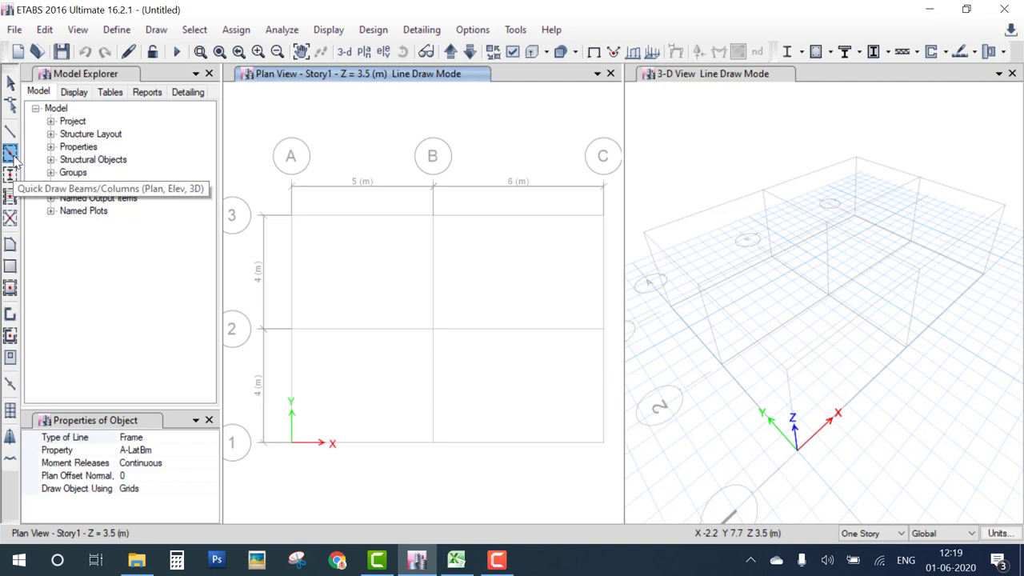
left_click(178, 451)
left_click(210, 452)
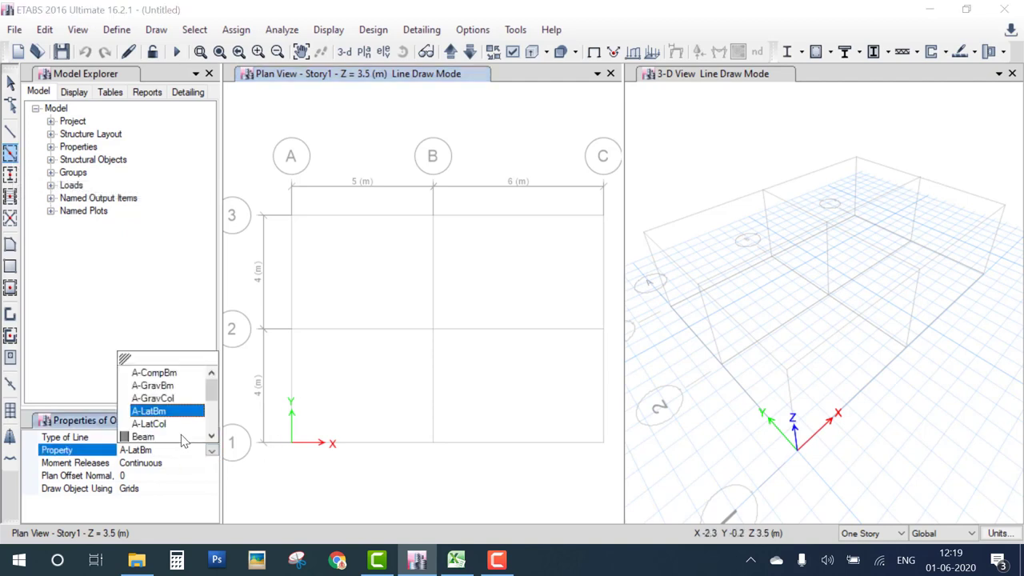
left_click(184, 437)
mouse_move(268, 173)
left_mouse_down()
mouse_move(441, 350)
mouse_move(615, 476)
left_mouse_up()
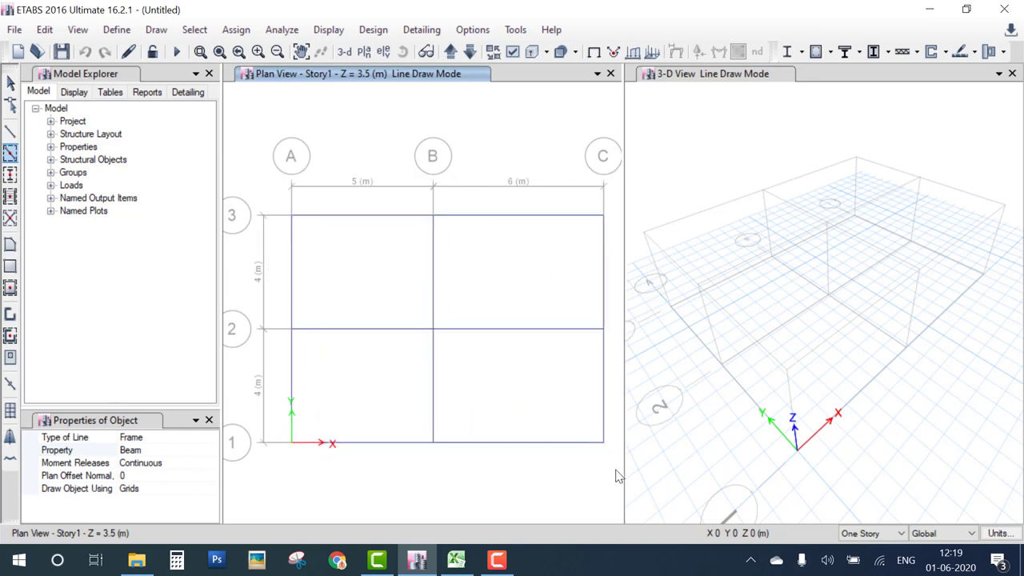
Step: Quick-draw columns with the Column section at all nine grid intersections of the Story1 plan
left_click(11, 175)
left_click(201, 445)
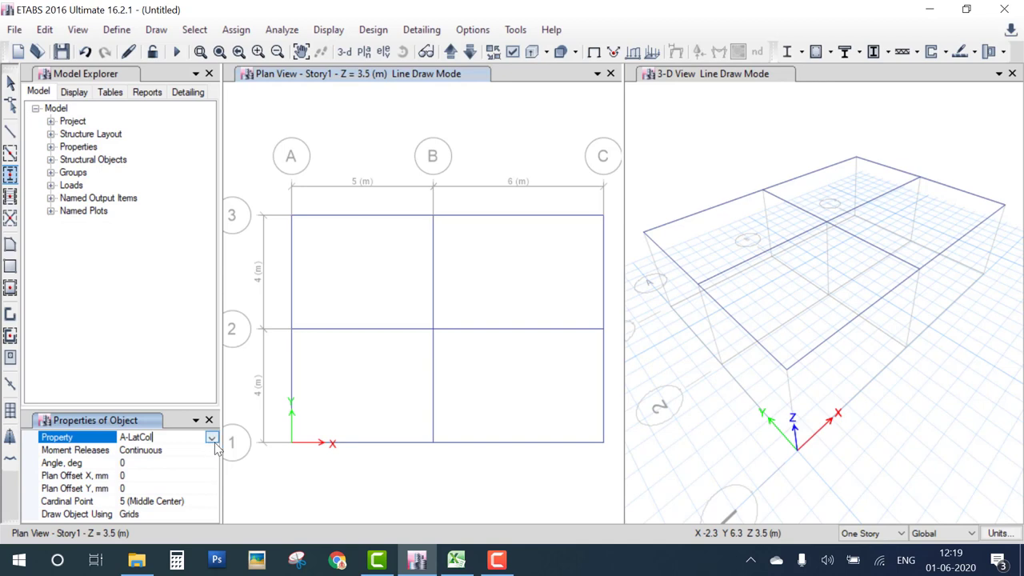
left_click(211, 439)
left_click(211, 516)
left_click(188, 515)
left_click_drag(263, 177, 614, 485)
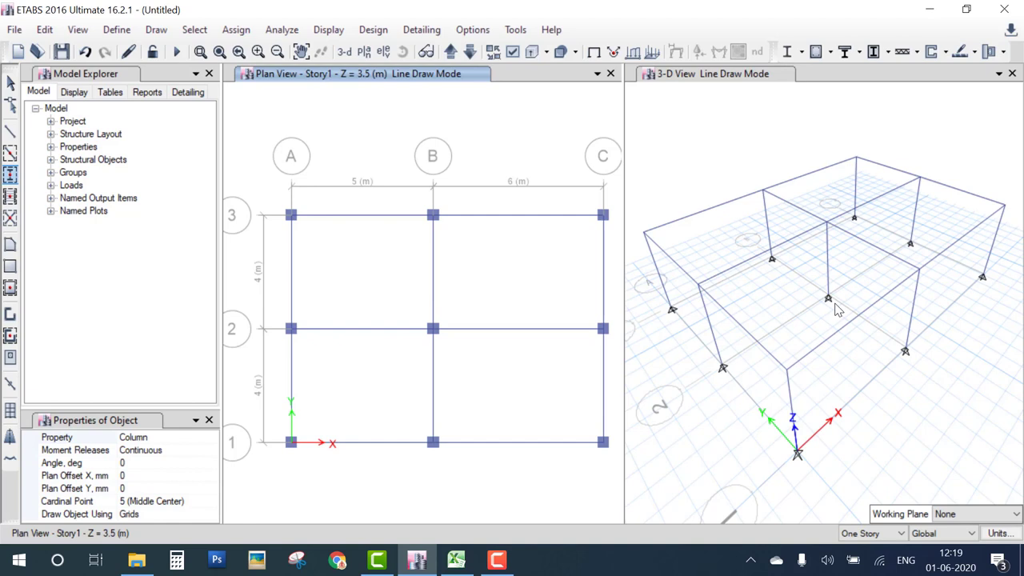
mouse_move(845, 284)
left_mouse_down()
mouse_move(817, 290)
mouse_move(827, 316)
mouse_move(841, 295)
left_mouse_up()
key("Escape")
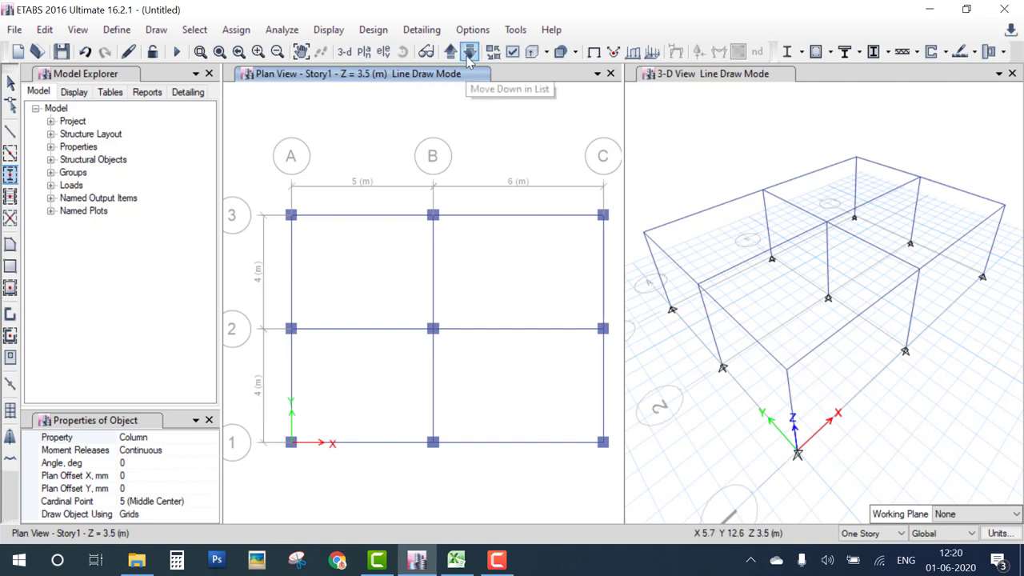
Step: Show the Base level in plan, select all nine base joints and assign them fixed restraints
left_click(469, 54)
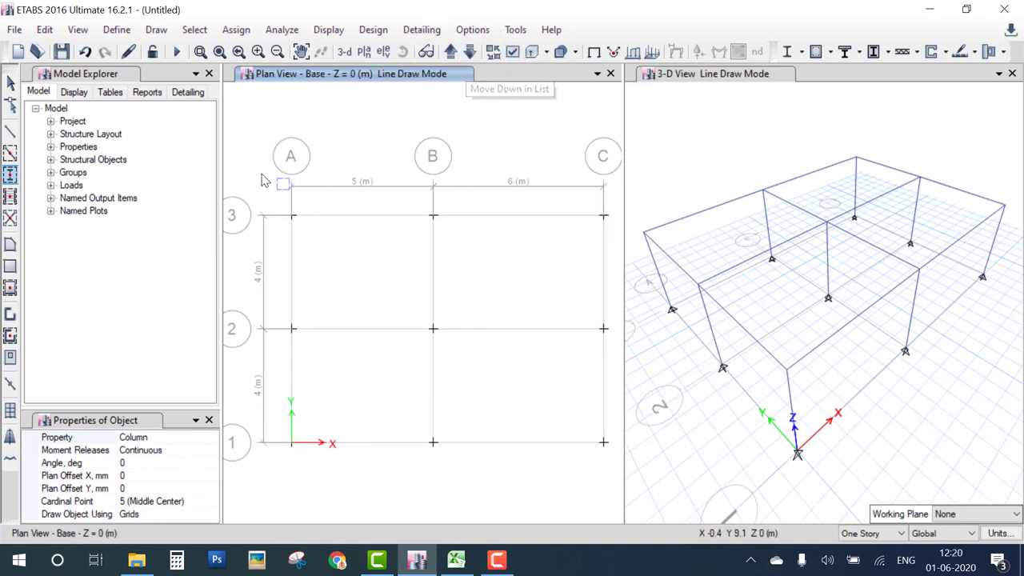
mouse_move(249, 170)
left_mouse_down()
mouse_move(393, 306)
mouse_move(557, 432)
mouse_move(389, 190)
mouse_move(350, 160)
left_mouse_up()
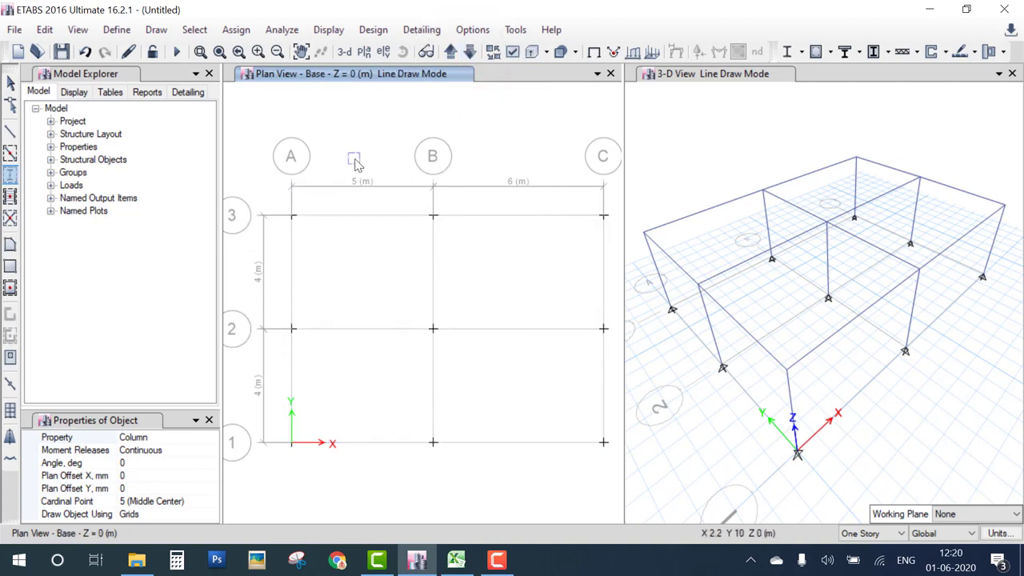
key("Escape")
left_click_drag(233, 200, 632, 489)
left_click(240, 30)
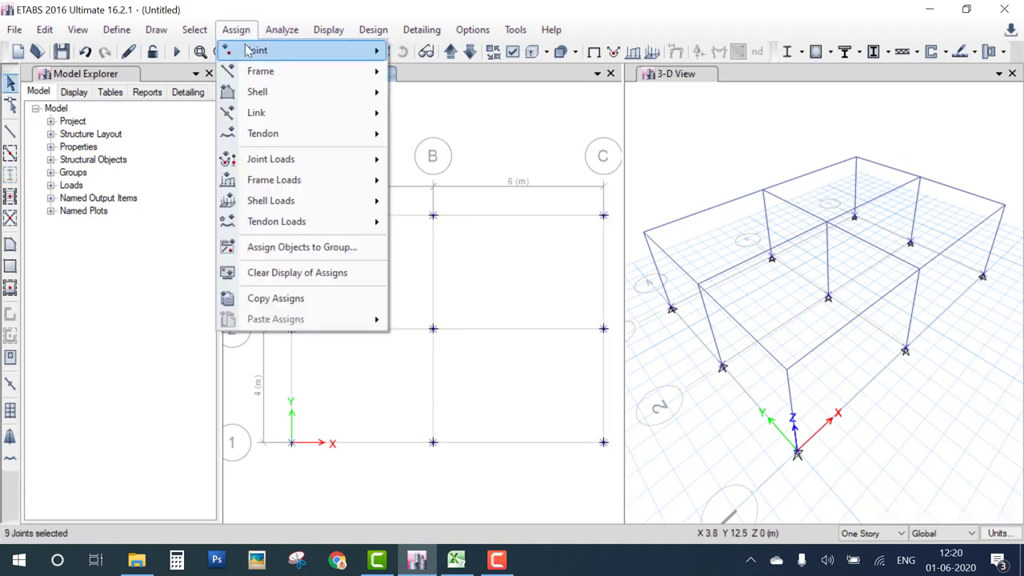
mouse_move(248, 50)
left_click(432, 48)
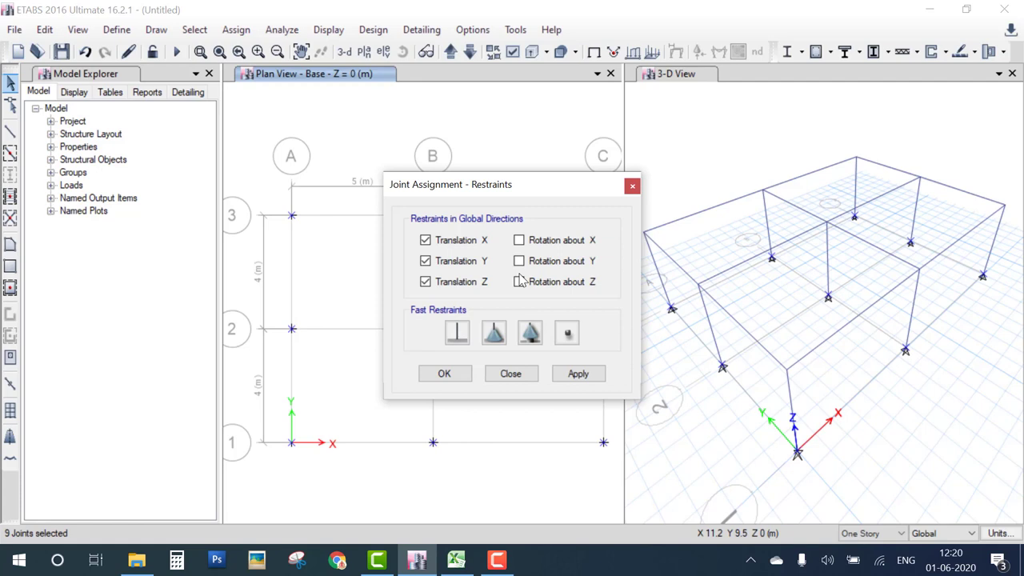
left_click(457, 333)
left_click(458, 374)
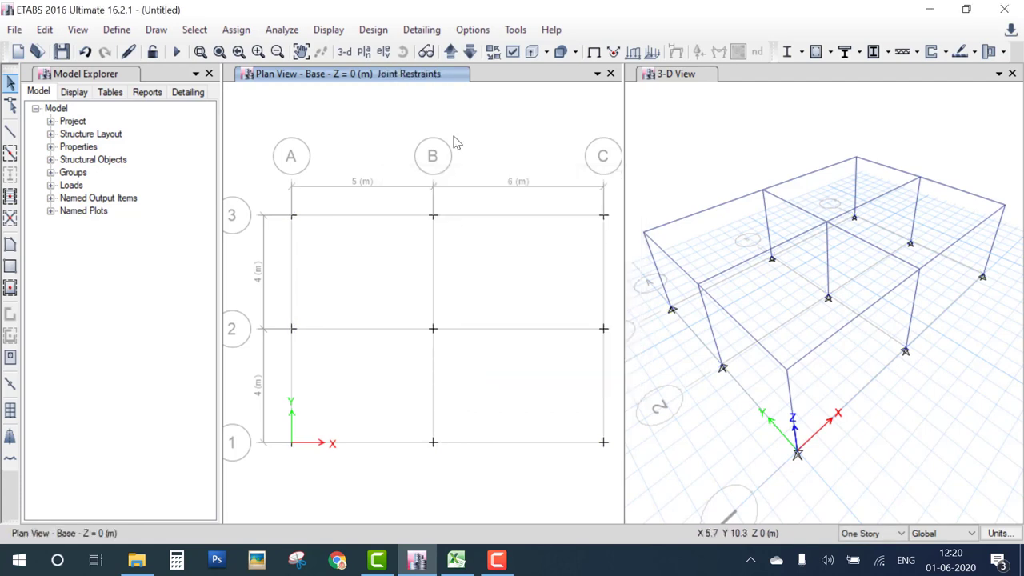
Step: Return the plan view to Story1 and refresh the 3-D view of the supports
left_click(450, 52)
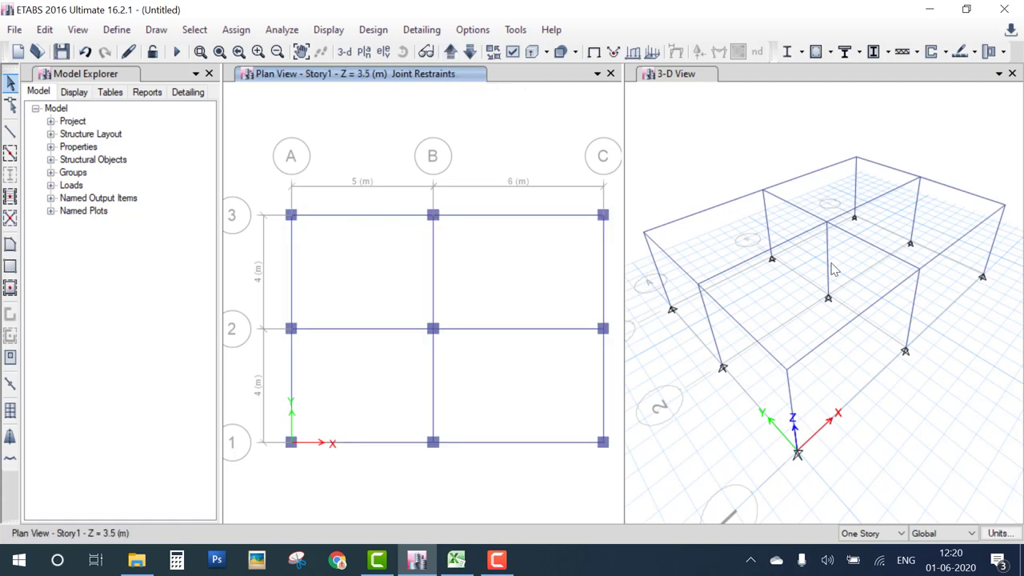
scroll(834, 270, "down", 3)
scroll(834, 270, "up", 4)
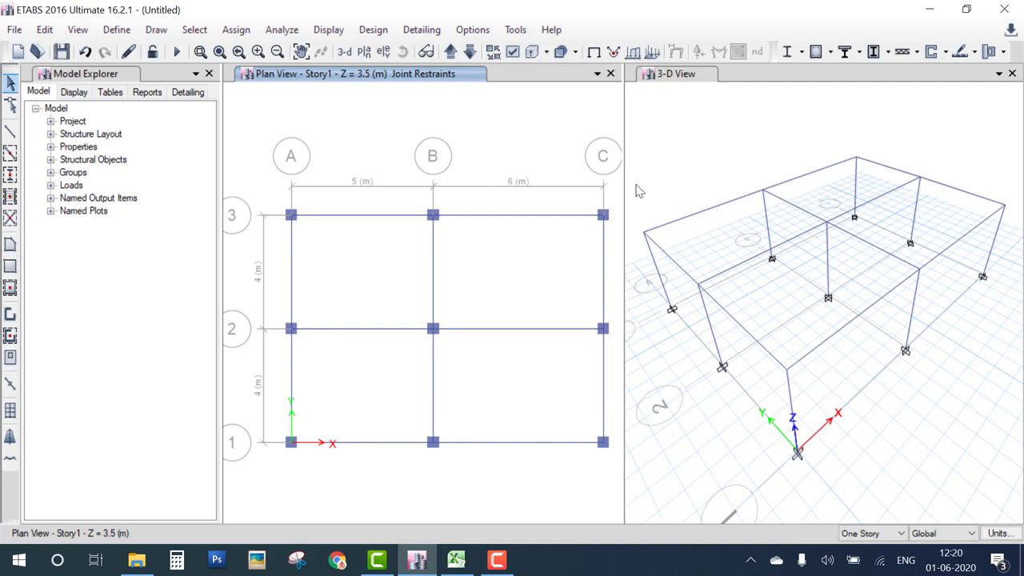
Step: Add a new slab property named Slab120 with material M20
left_click(116, 29)
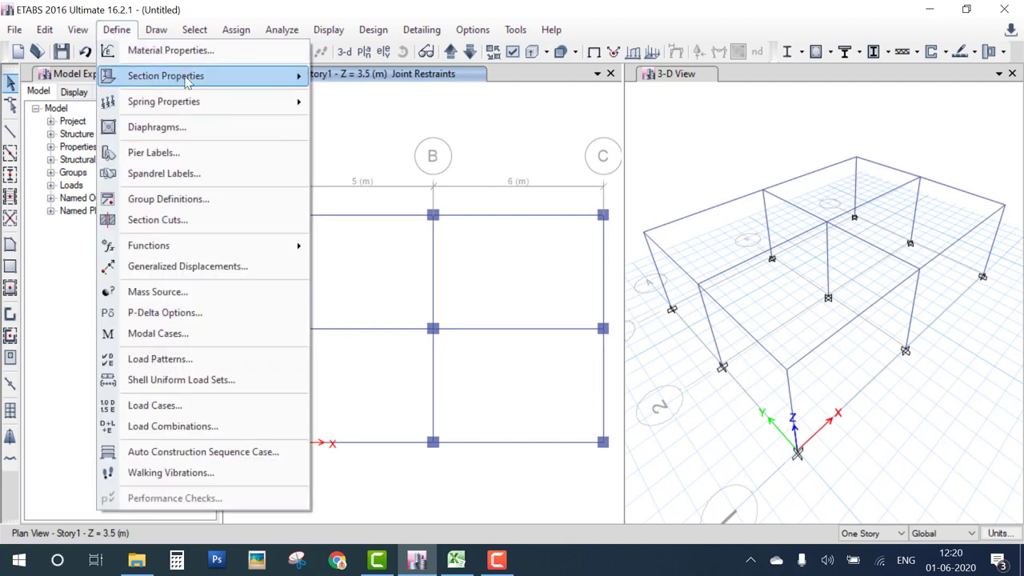
mouse_move(187, 84)
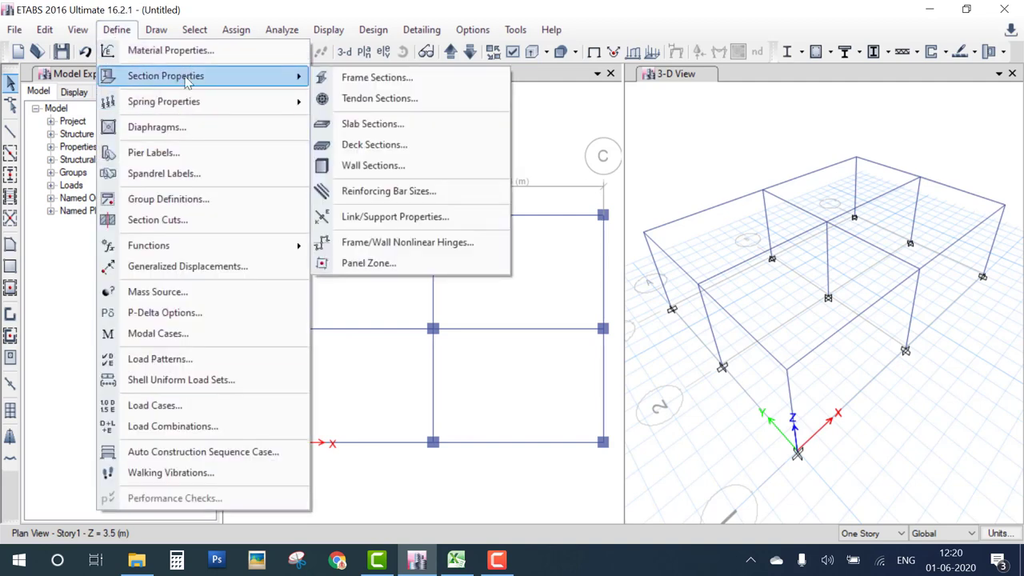
left_click(392, 124)
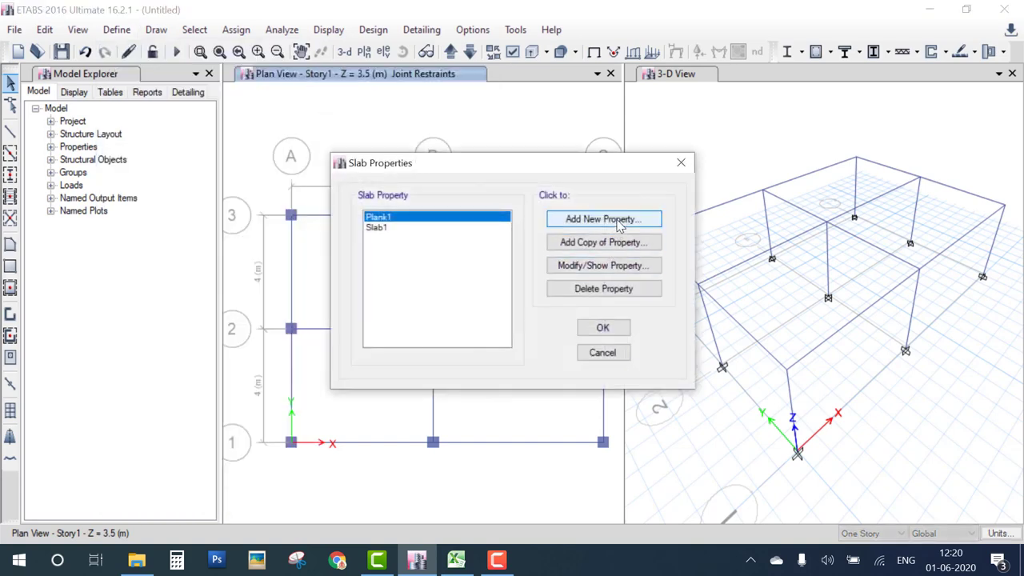
left_click(619, 221)
left_click(557, 109)
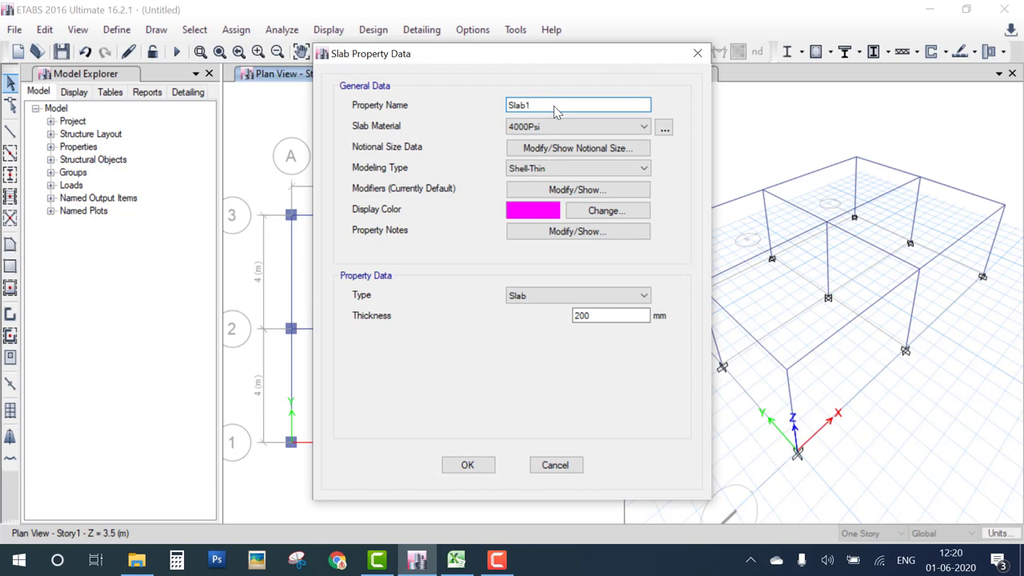
left_click(547, 121)
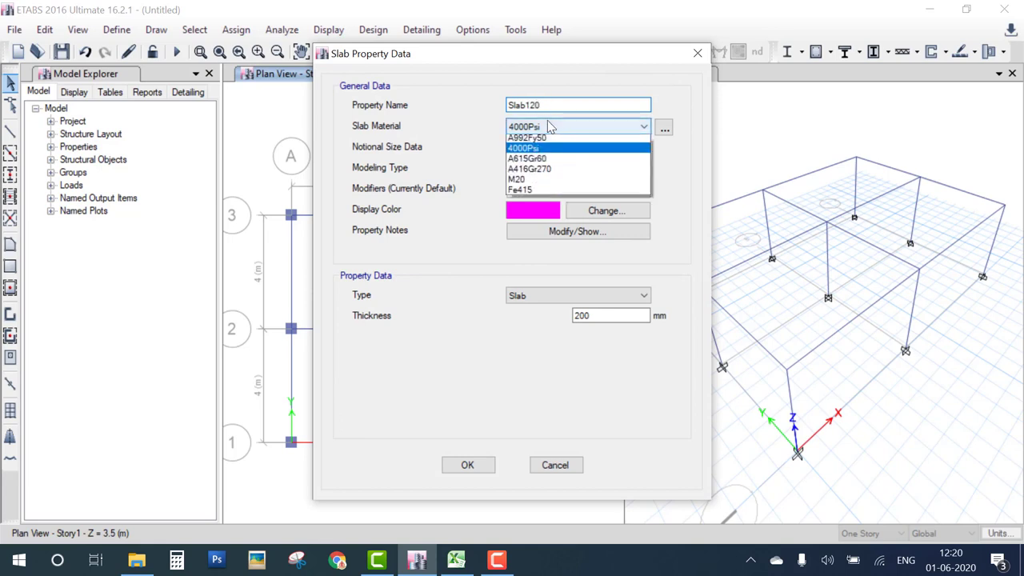
left_click(537, 184)
Step: Set the Slab120 thickness to 120 mm and accept the slab properties
left_click_drag(621, 319, 557, 323)
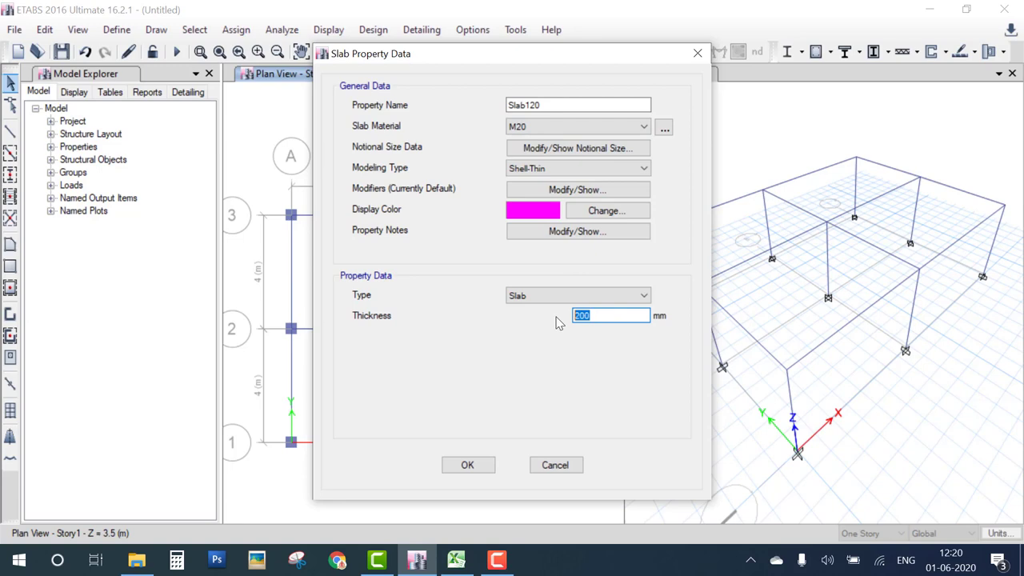
type("120")
left_click(468, 465)
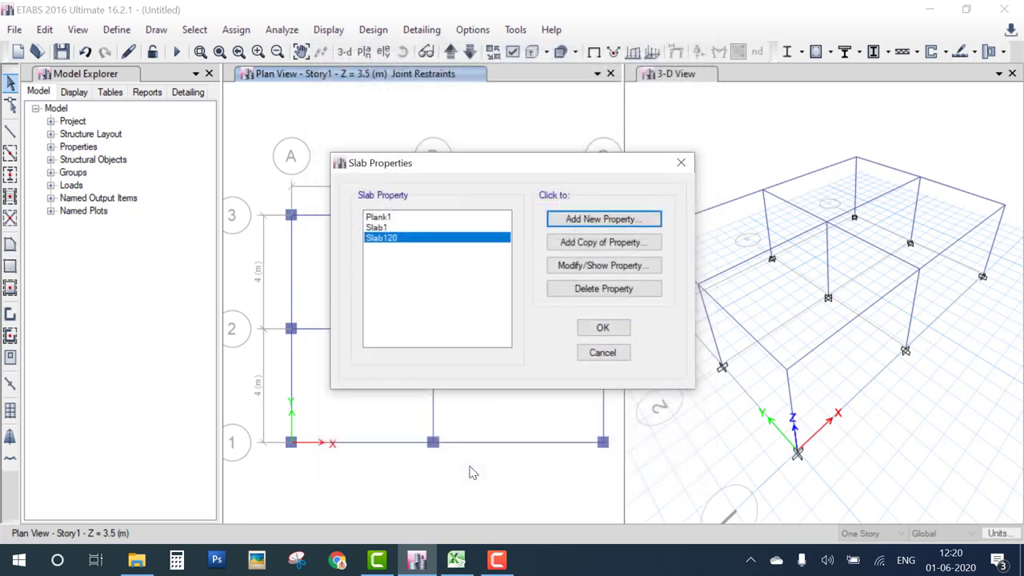
left_click(596, 331)
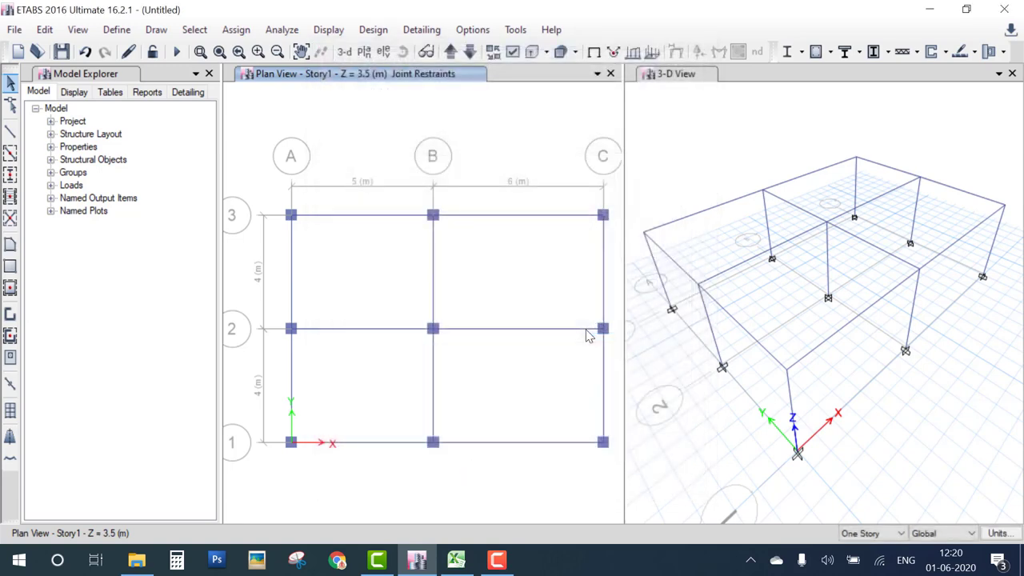
Step: Draw a rectangular Slab120 floor over the whole Story1 plan from grid point A-3 to C-1
left_click(13, 287)
left_click(16, 268)
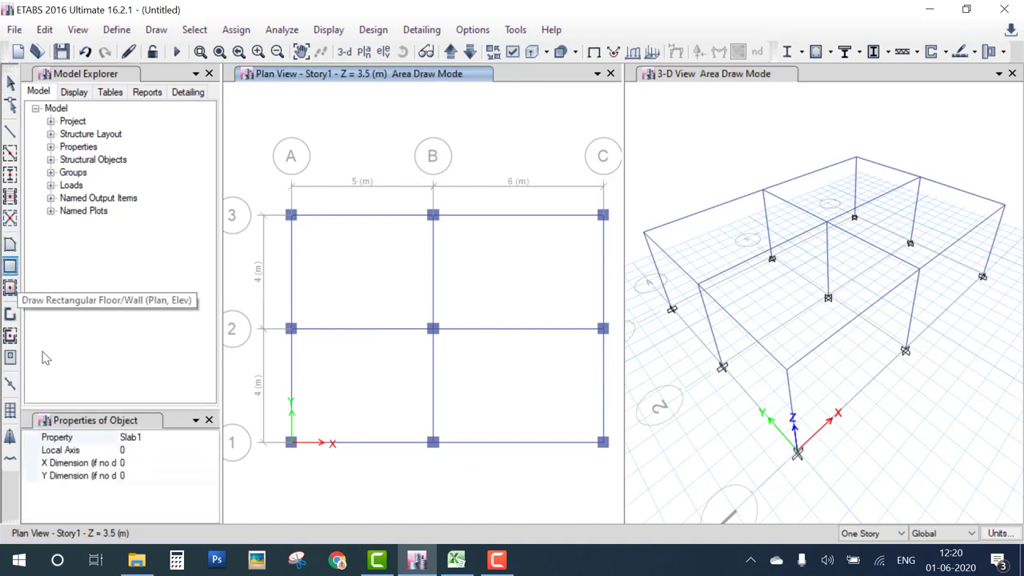
left_click(160, 437)
left_click(211, 437)
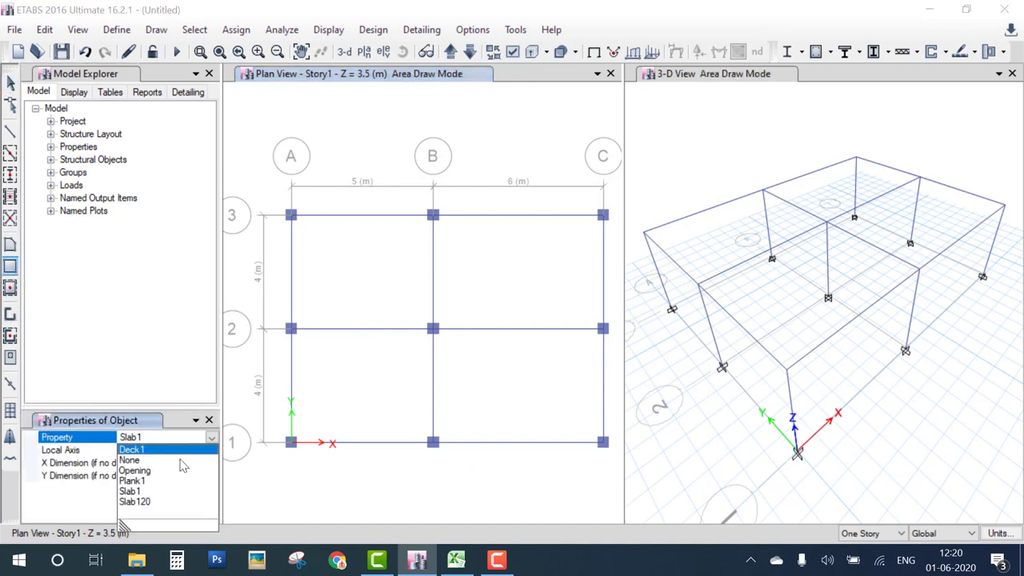
left_click(157, 503)
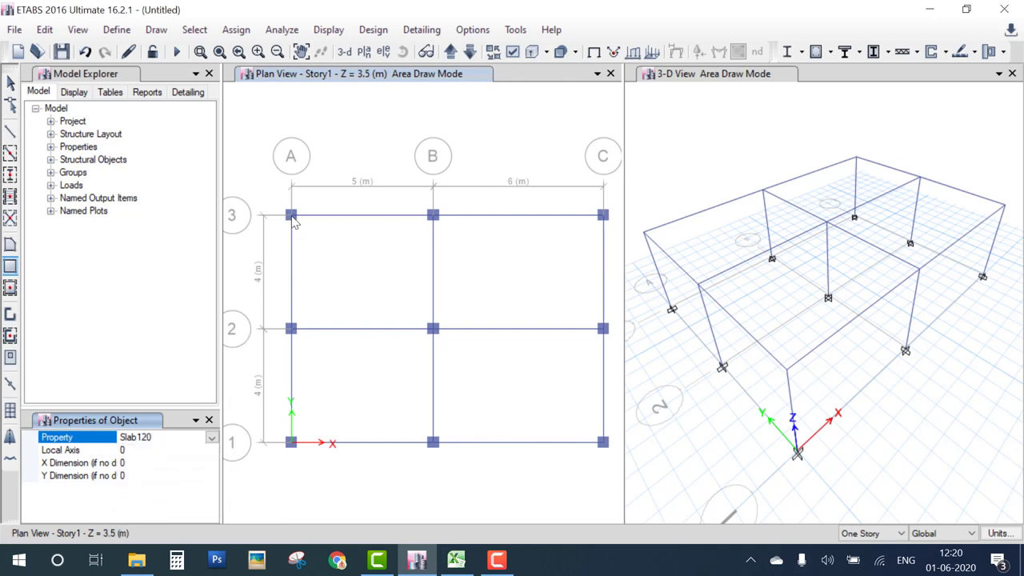
left_click(324, 208)
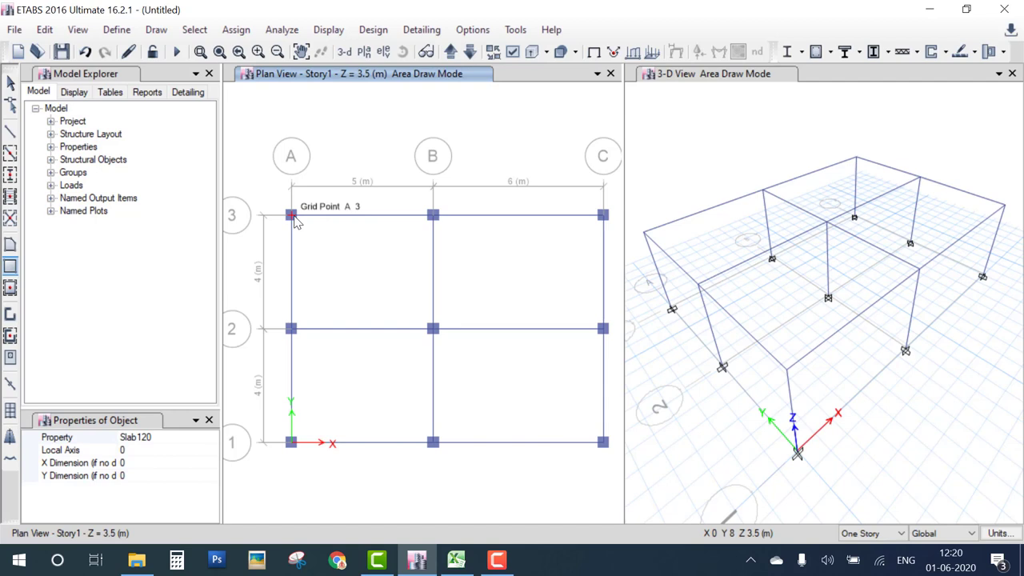
left_click(291, 216)
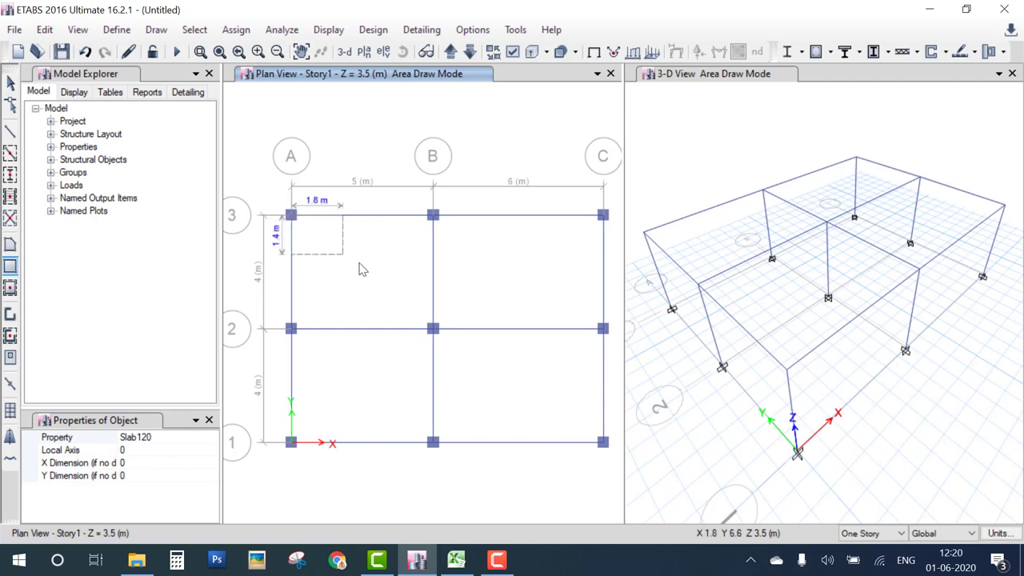
left_click(604, 443)
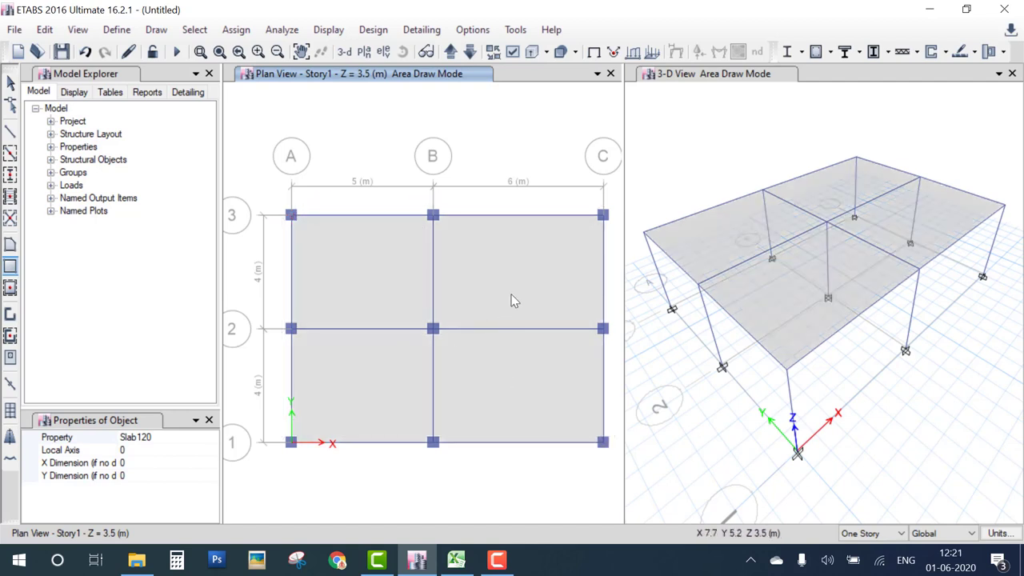
key("Escape")
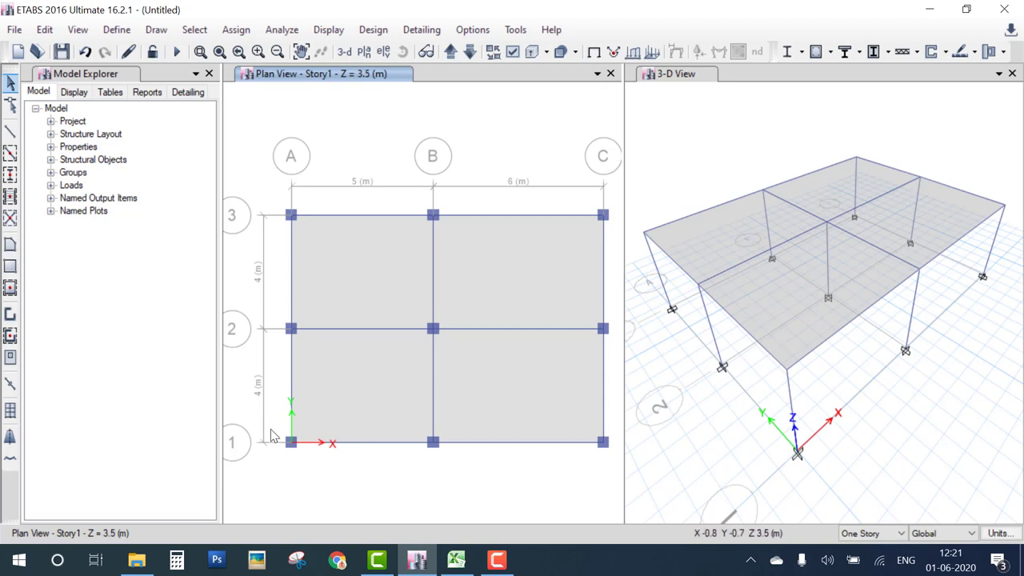
Step: Delete the slab, the corner column at grid point A-1 and the beams that meet there
left_click_drag(260, 373, 337, 480)
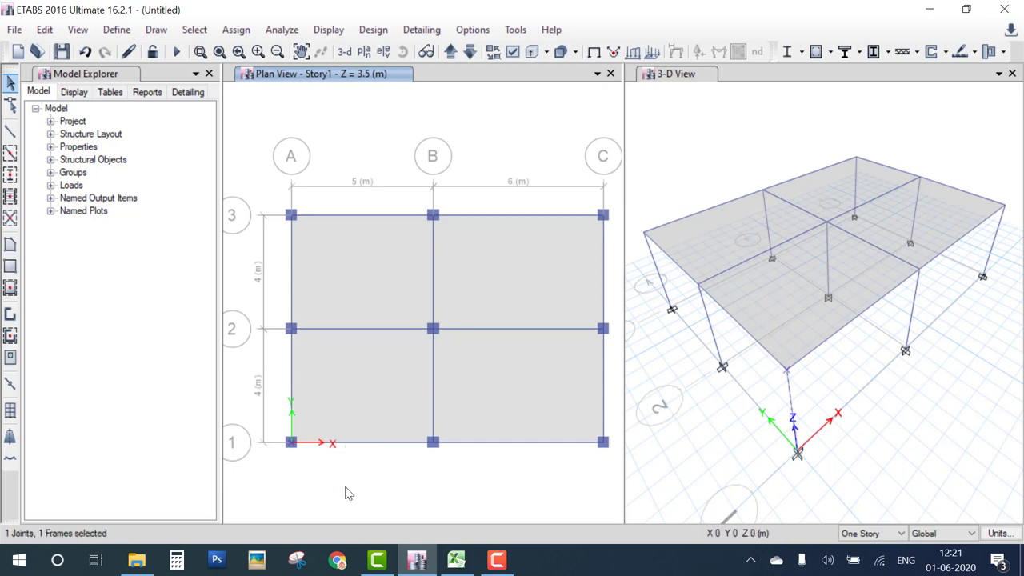
key("Delete")
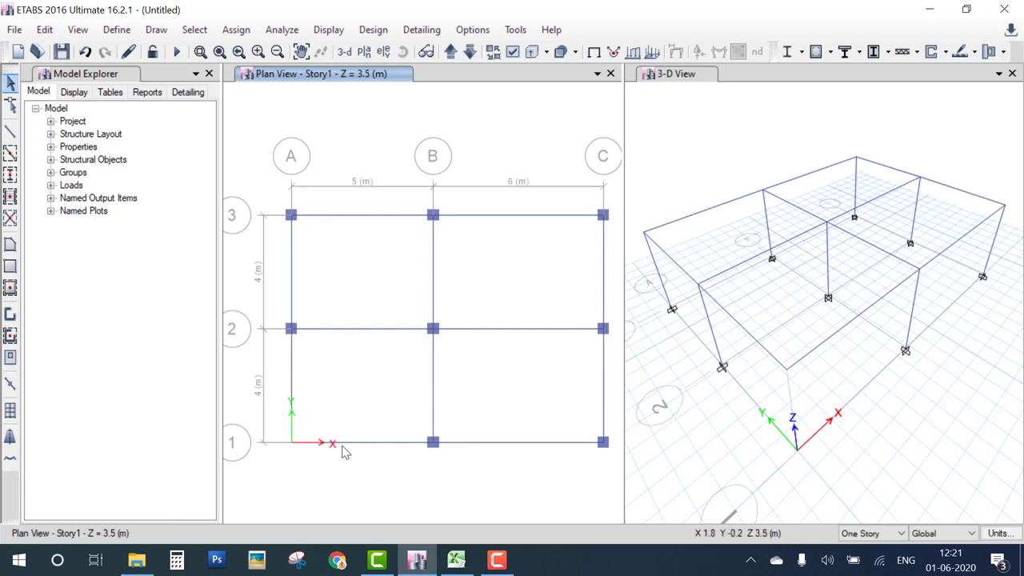
left_click(347, 445)
key("Delete")
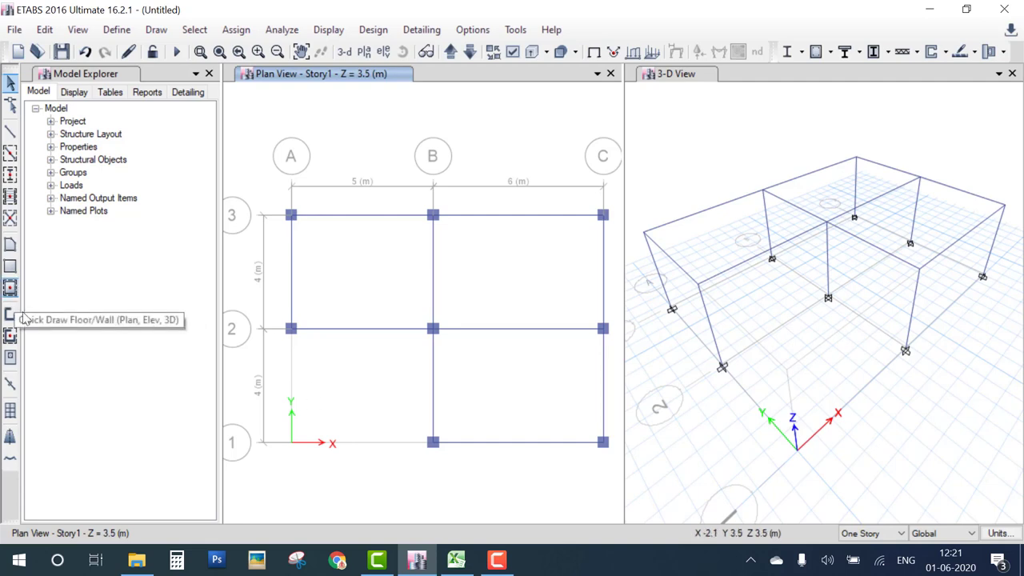
Step: Quick-draw Slab120 floors in the three bays still enclosed by beams, leaving the bay at corner A-1 open
left_click(10, 288)
left_click(344, 264)
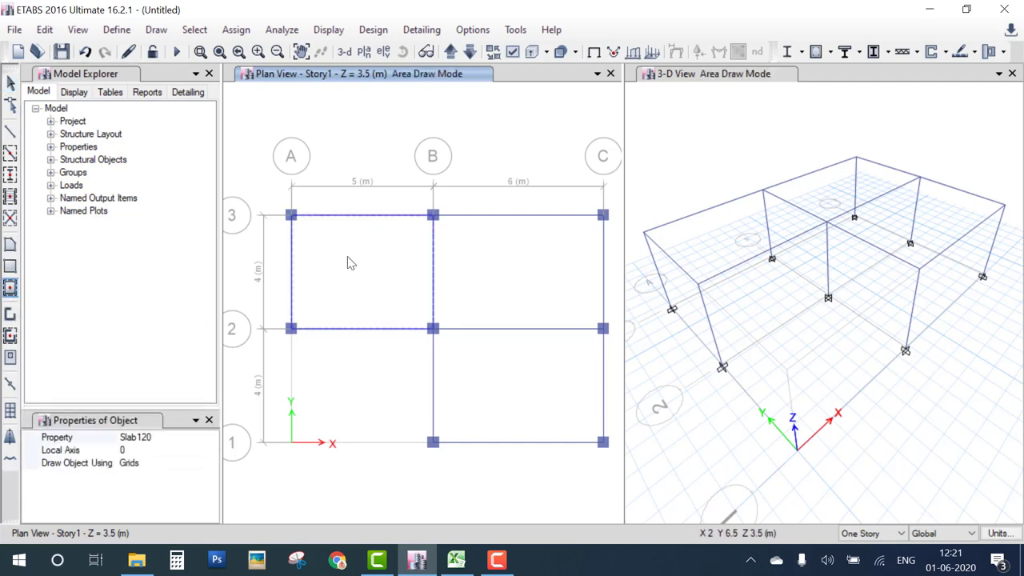
left_click(551, 279)
left_click(516, 389)
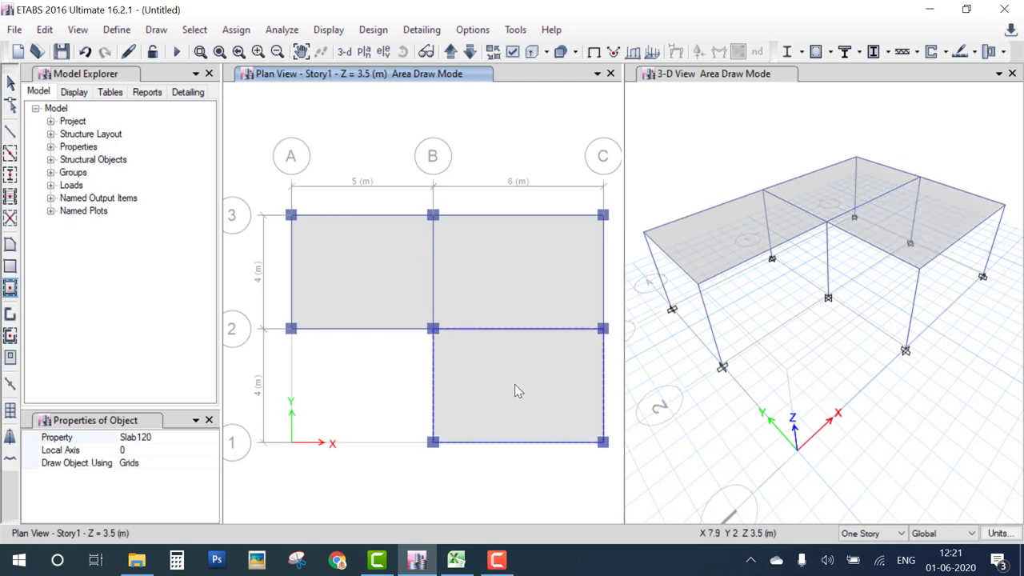
key("Escape")
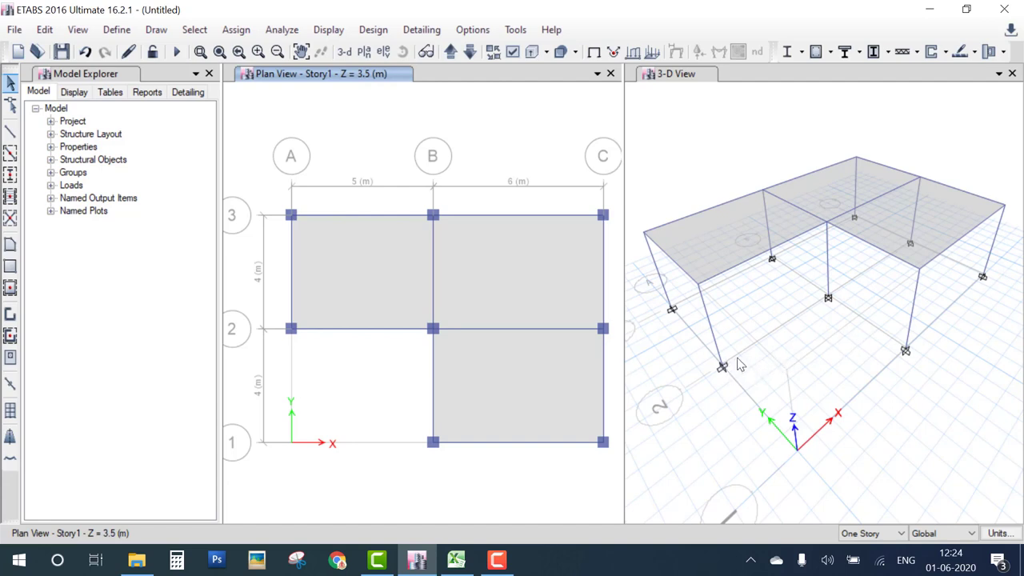
left_click_drag(722, 367, 830, 300)
left_click_drag(824, 232, 745, 364)
left_click_drag(792, 243, 745, 360)
left_click_drag(752, 274, 730, 350)
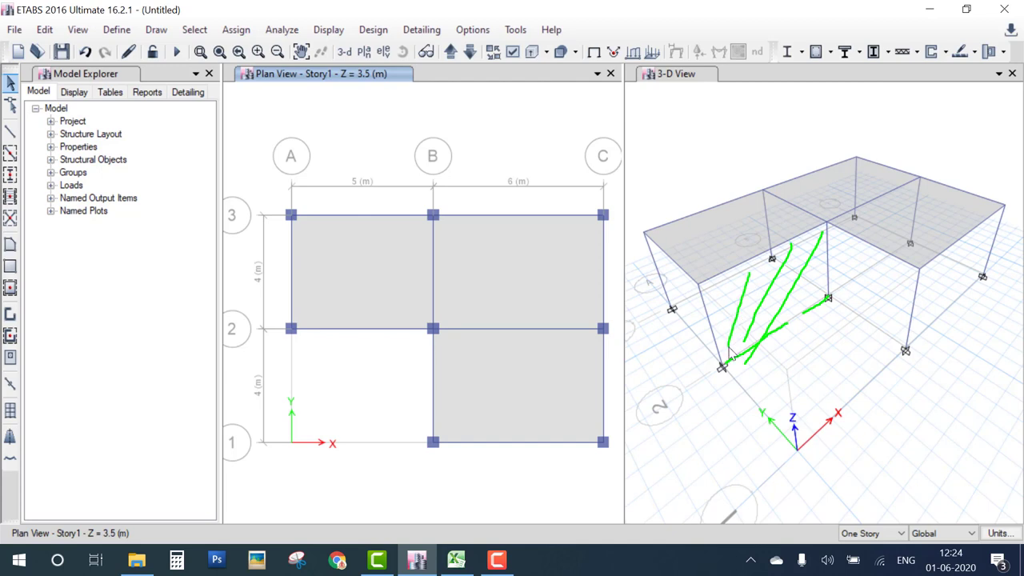
left_click_drag(727, 280, 716, 318)
left_click_drag(701, 288, 642, 238)
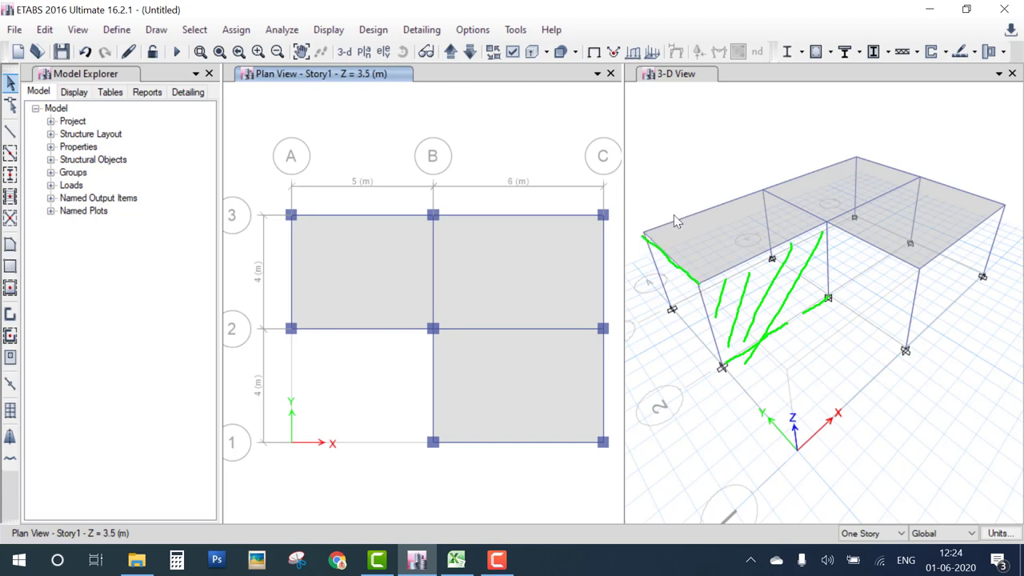
left_click_drag(660, 230, 669, 228)
mouse_move(728, 210)
left_mouse_down()
mouse_move(806, 170)
mouse_move(872, 160)
mouse_move(1000, 200)
mouse_move(990, 238)
left_mouse_up()
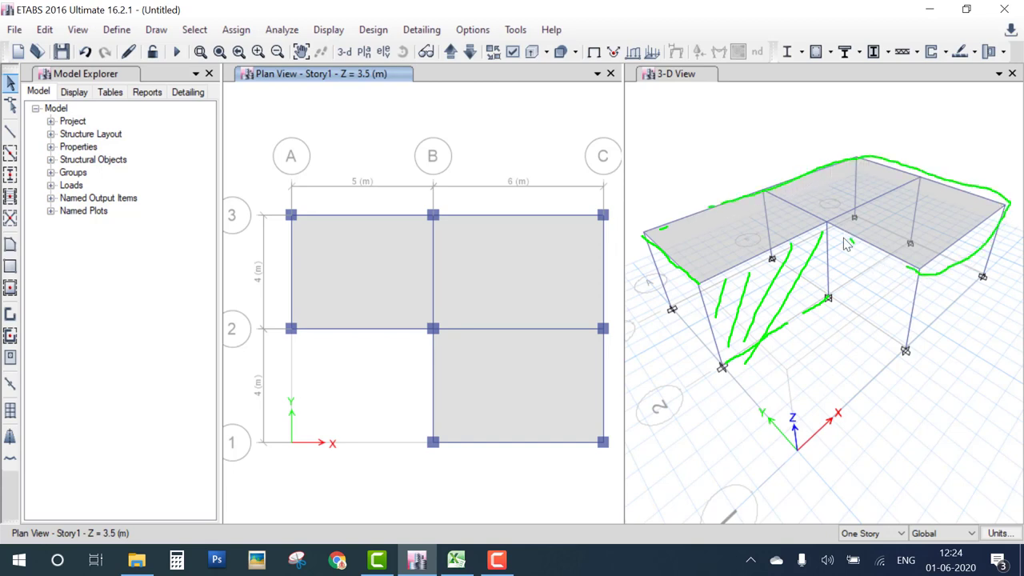
key("Escape")
Step: Assign a 2 kN/m uniform distributed Dead load in the gravity direction to the eight perimeter beams of Story1
left_click(719, 206)
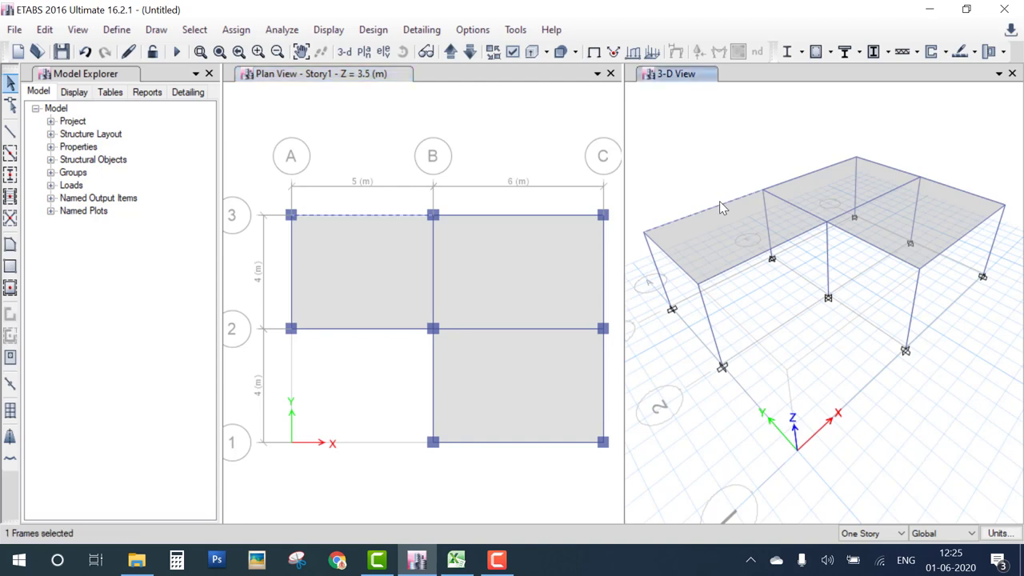
left_click(881, 163)
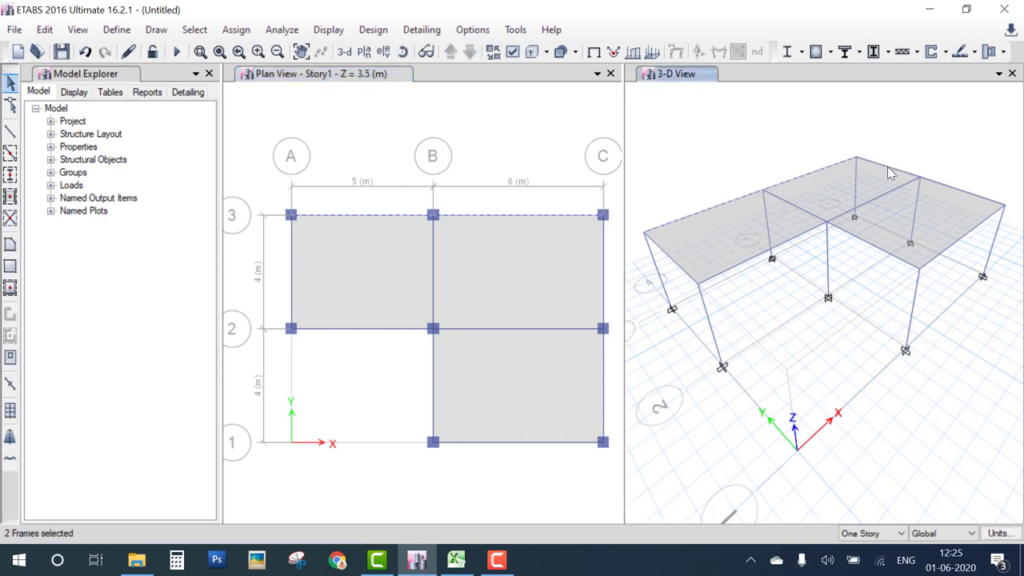
left_click(888, 166)
left_click(949, 188)
left_click(900, 272)
left_click(798, 242)
left_click(702, 272)
left_click(675, 262)
left_click(232, 32)
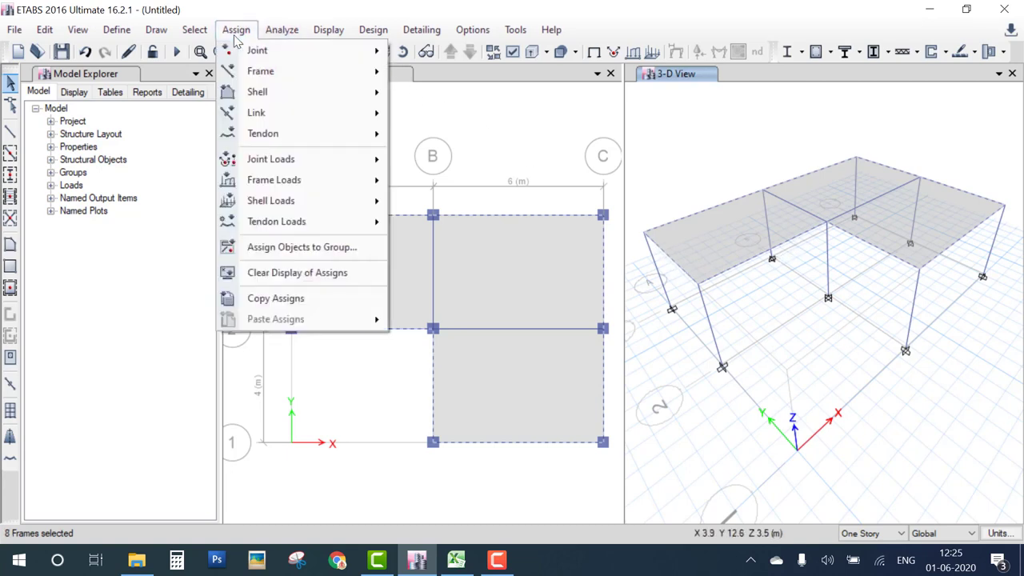
mouse_move(290, 186)
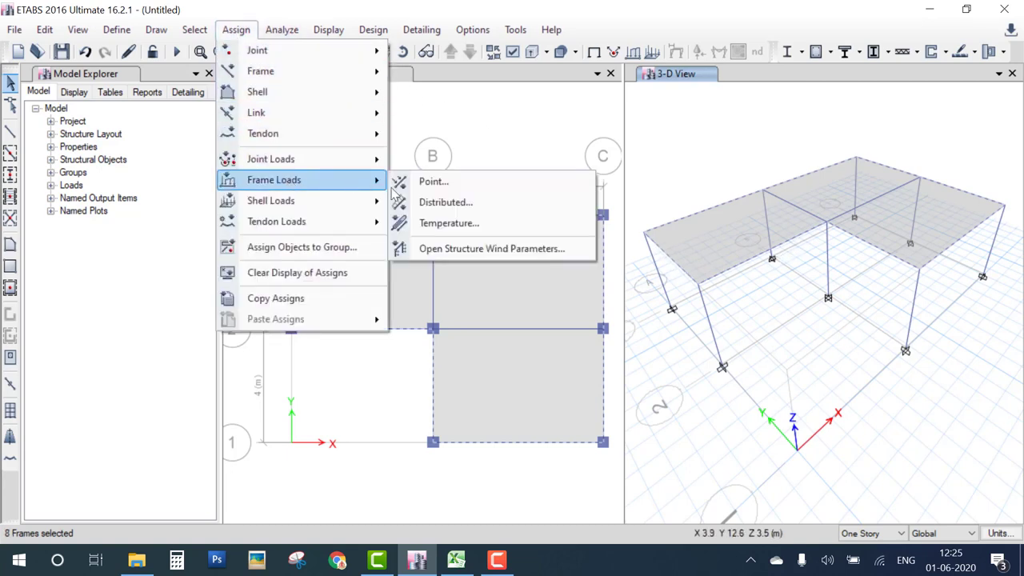
left_click(437, 202)
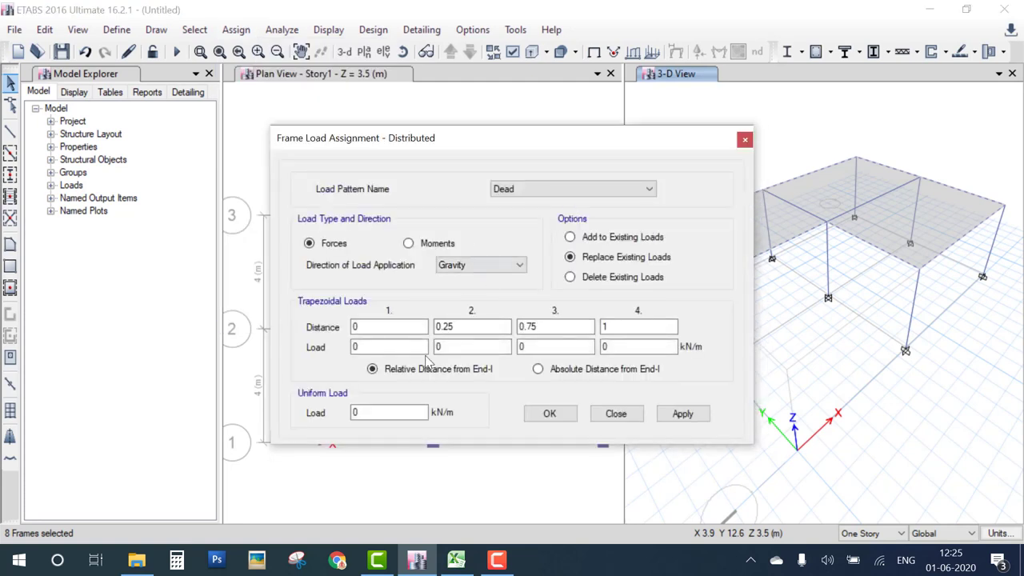
double_click(376, 412)
type("2")
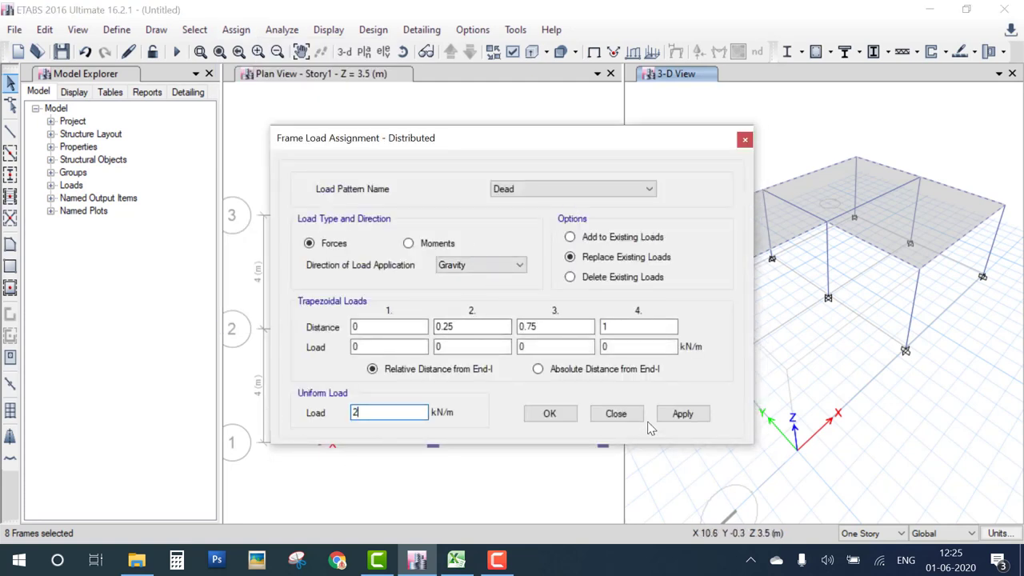
left_click(550, 413)
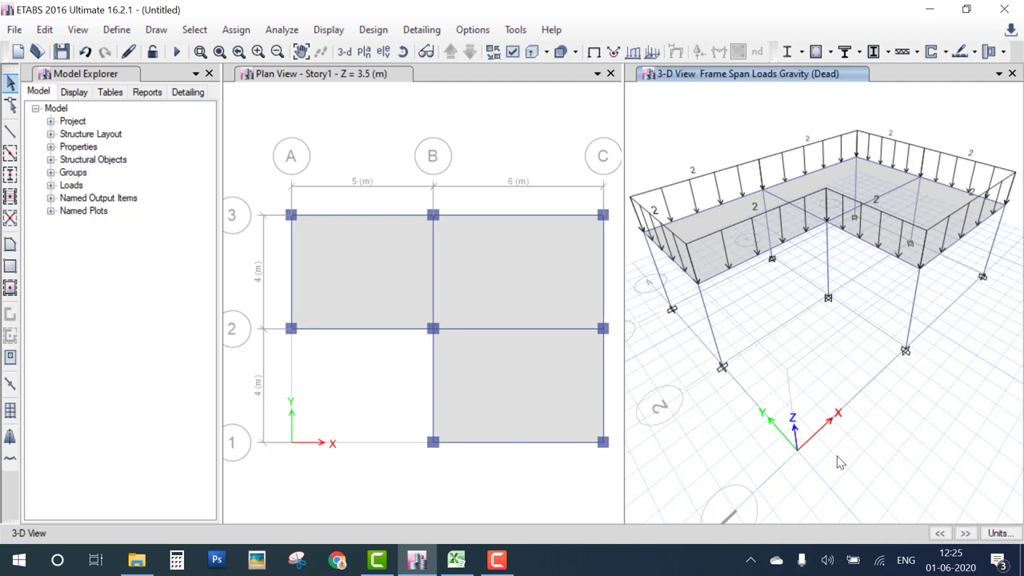
Step: Assign a uniform Live load of 0.75 kN/m² in the gravity direction to all three floor slabs
left_click(473, 270)
left_click(339, 258)
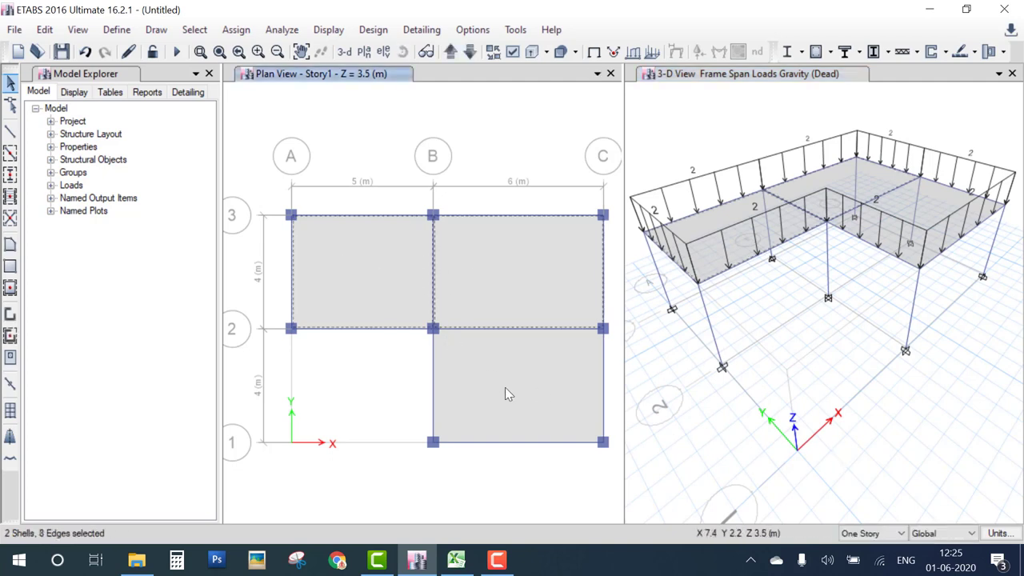
left_click(504, 393)
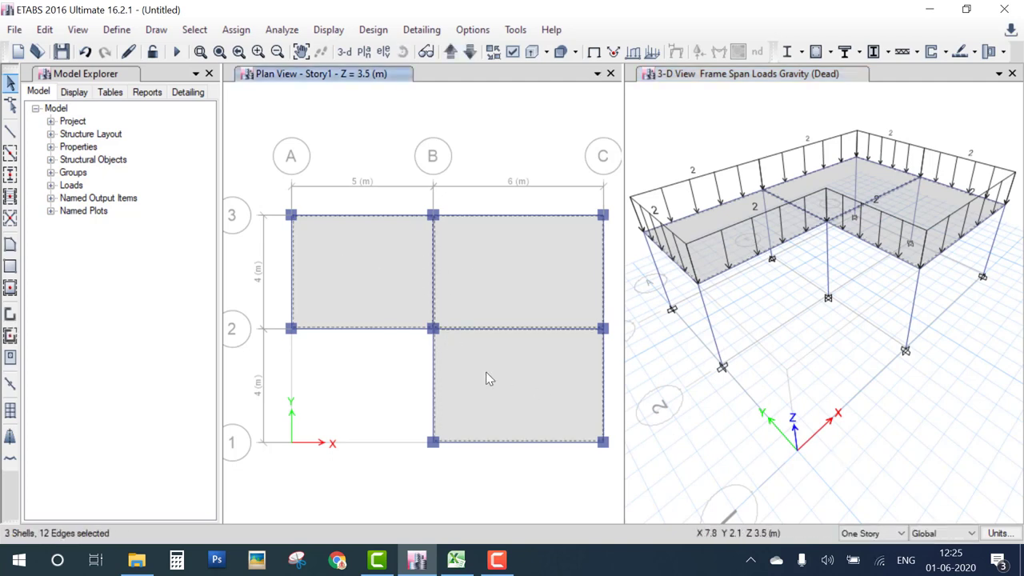
left_click(246, 30)
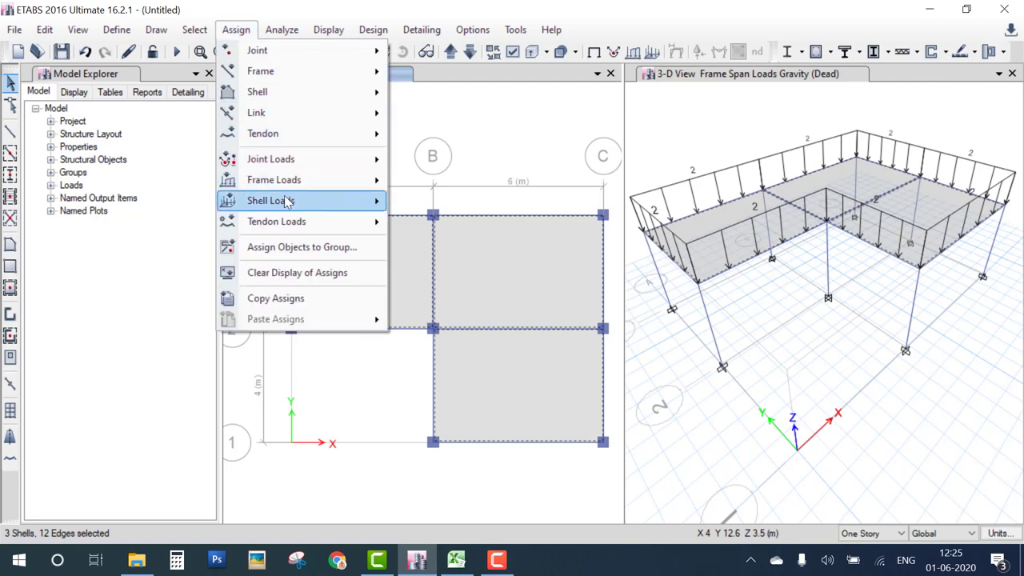
mouse_move(357, 201)
left_click(461, 222)
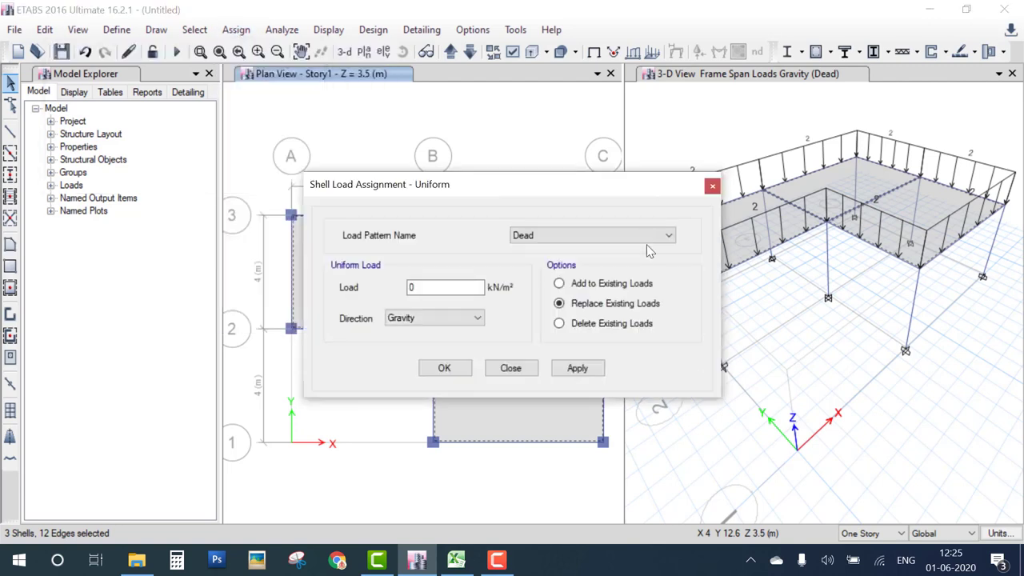
double_click(417, 288)
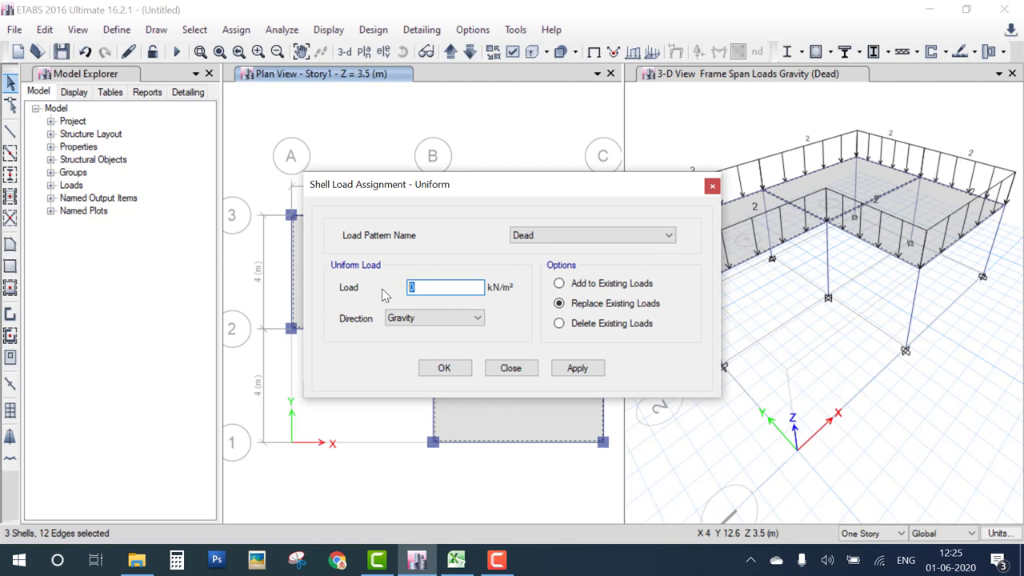
type("0.75")
left_click(668, 235)
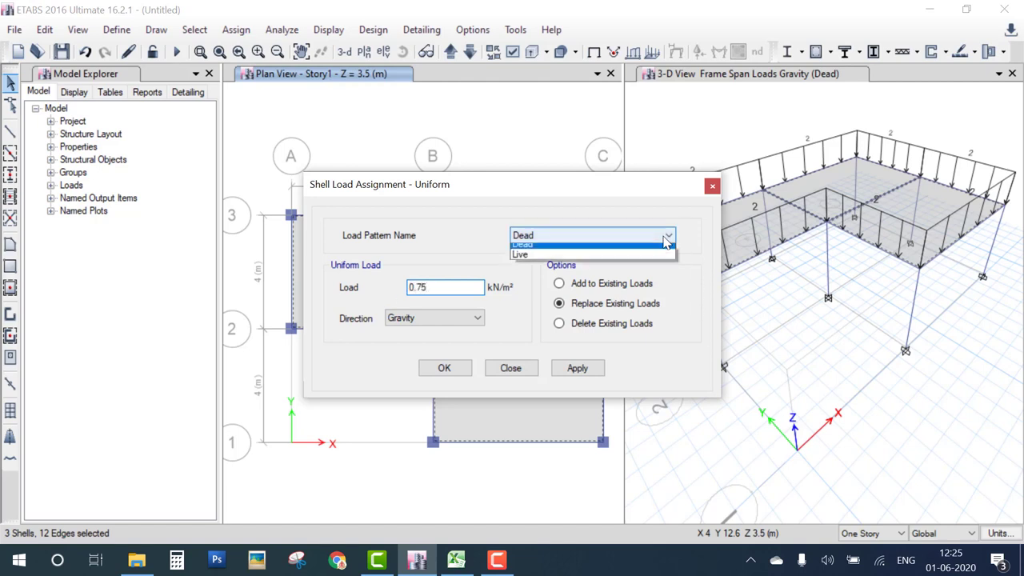
left_click(583, 260)
left_click(447, 370)
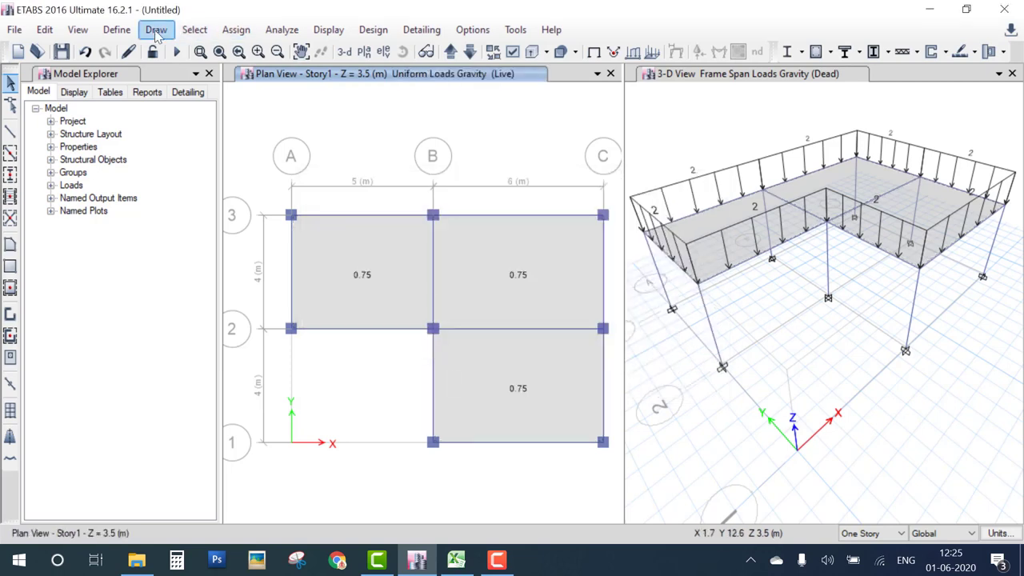
Step: Add a new load combination named 1-.5(Dl+LL) that includes the Dead and Live load cases
left_click(116, 29)
left_click(172, 425)
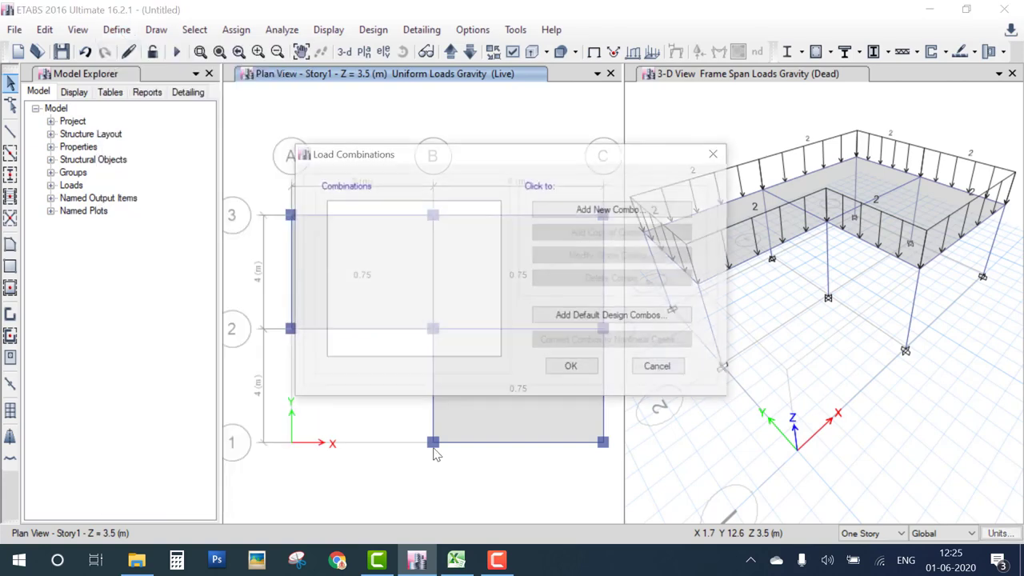
left_click(612, 210)
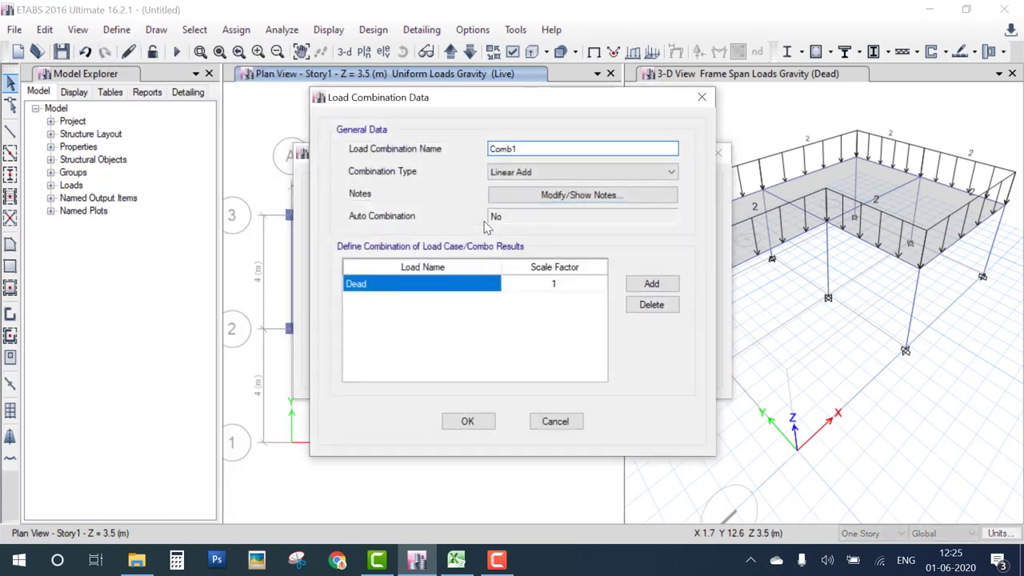
type("1-.5(Dl+LL")
left_click(651, 284)
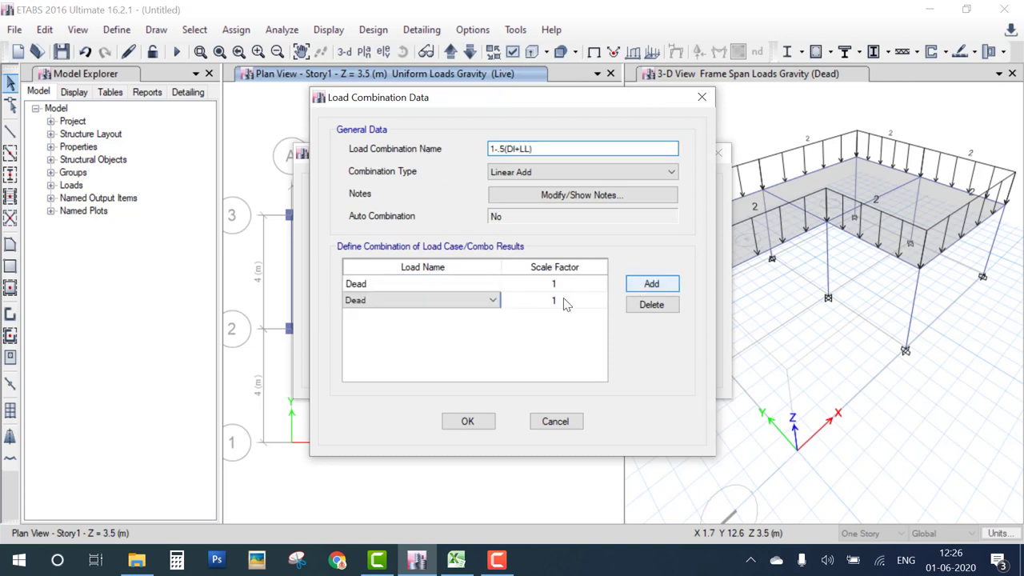
left_click(476, 301)
left_click(446, 324)
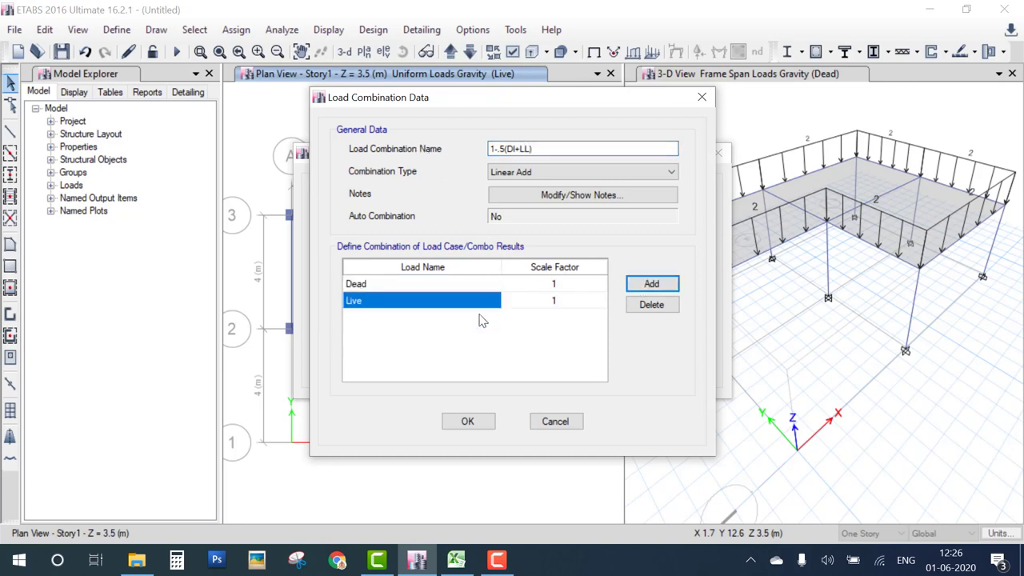
Step: Set the scale factors of Dead and Live to 1.5 and accept the load combination
left_click(558, 284)
left_click(560, 287)
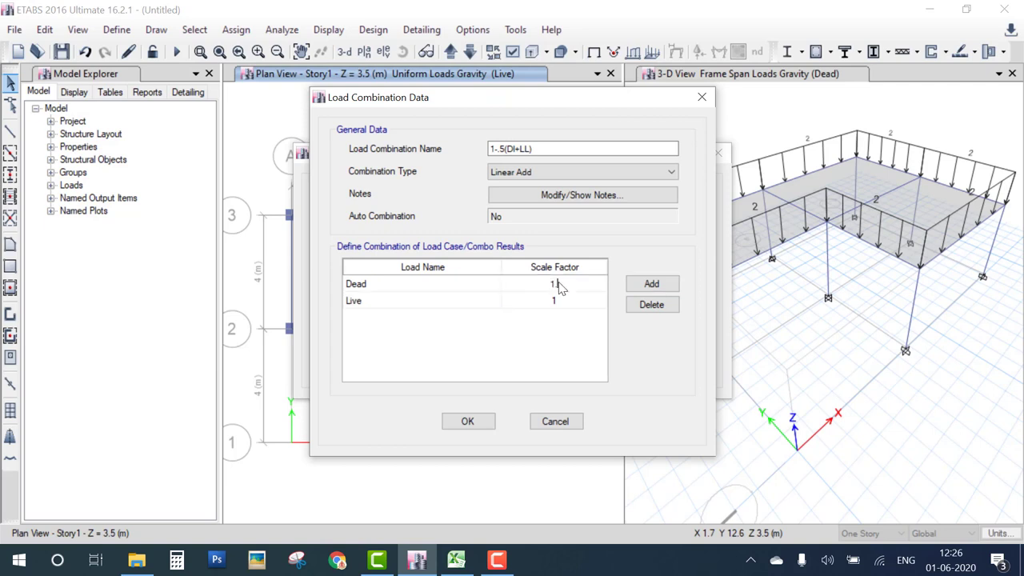
type(".5")
left_click(566, 309)
left_click(565, 311)
type(".5")
left_click(469, 422)
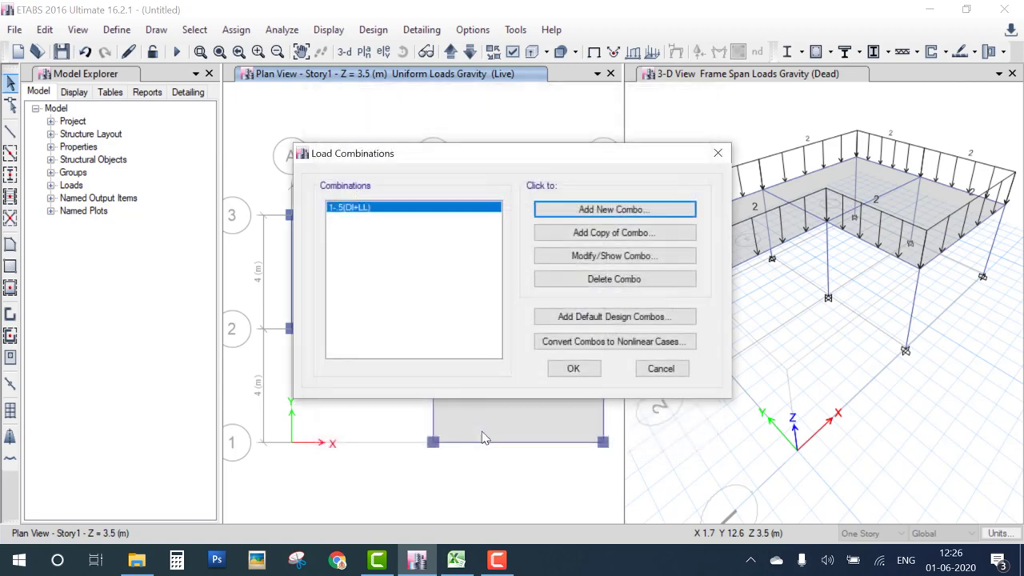
left_click(592, 369)
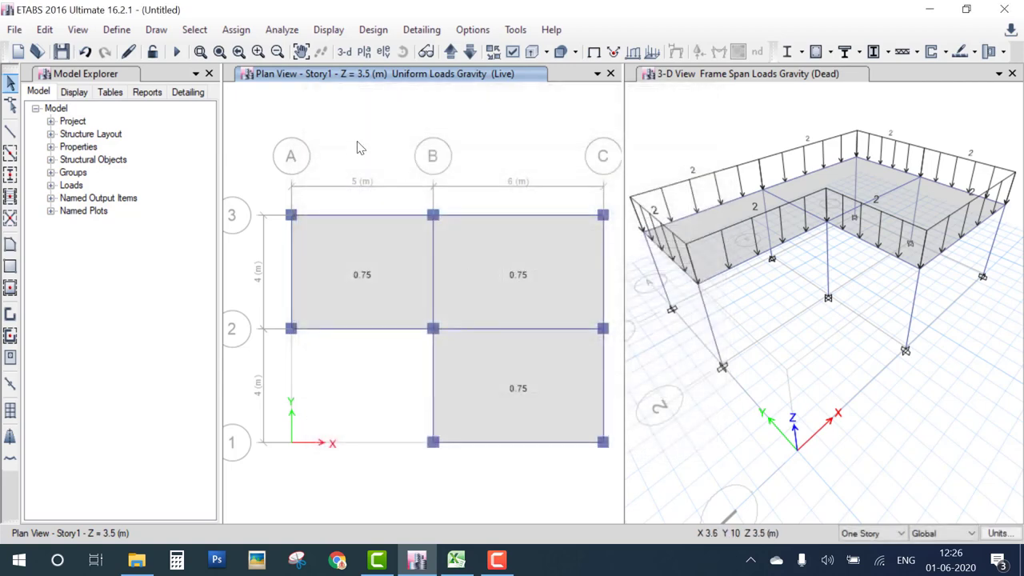
Step: Run the analysis with the model saved as "one storey" in Documents, and briefly animate the Dead load displacements
left_click(177, 51)
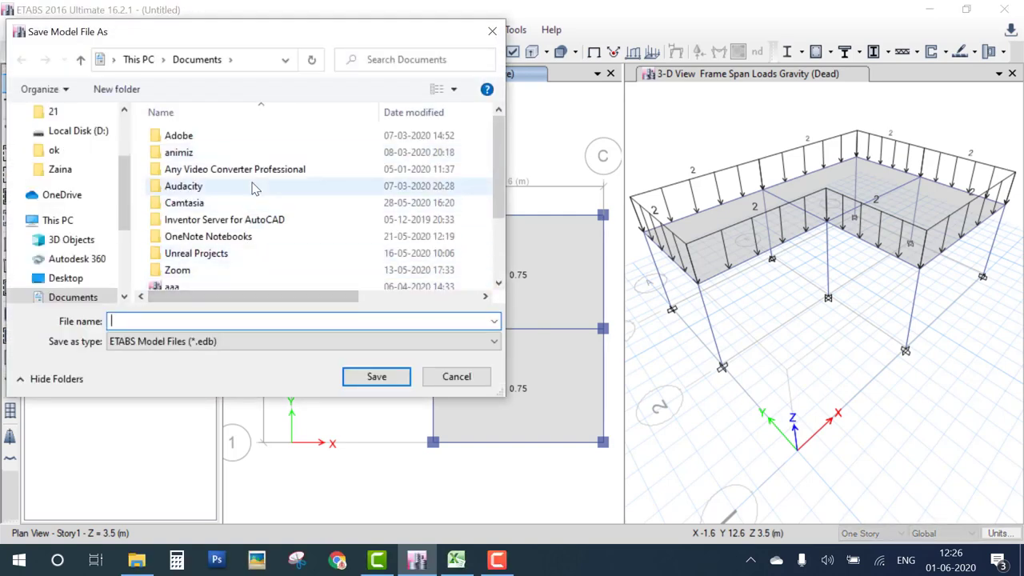
scroll(256, 200, "down", 2)
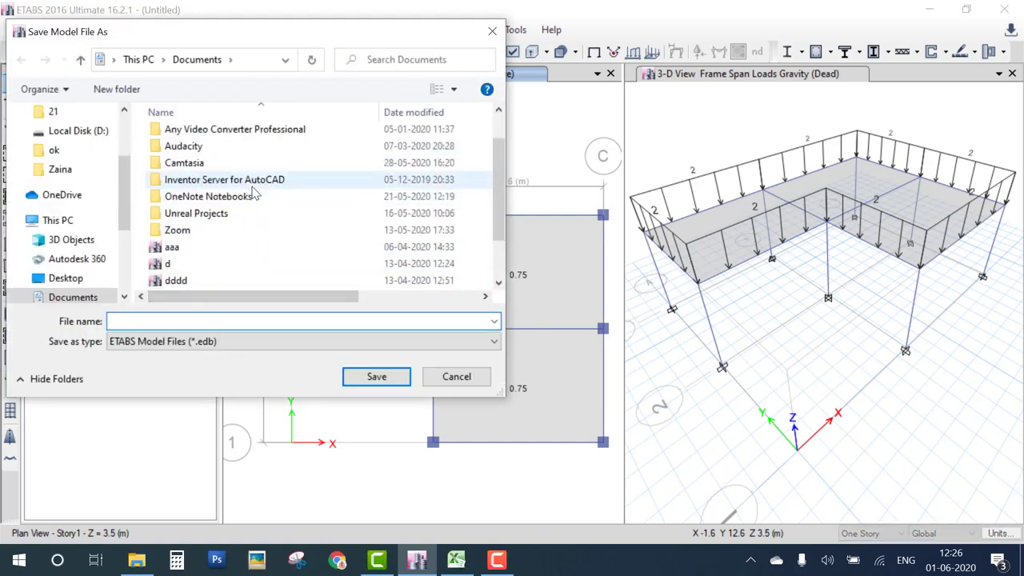
left_click(214, 321)
type("o")
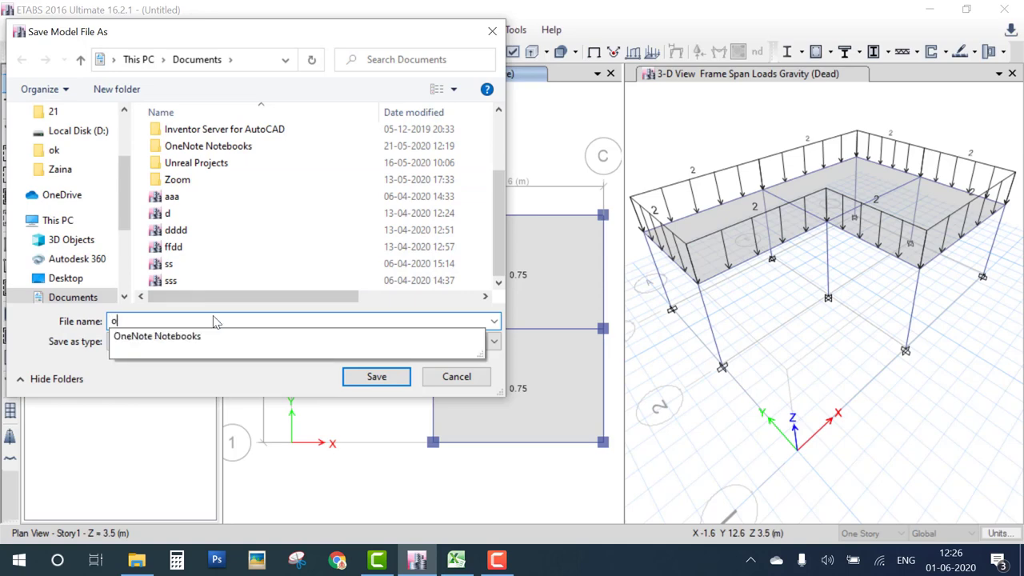
type("ne storey")
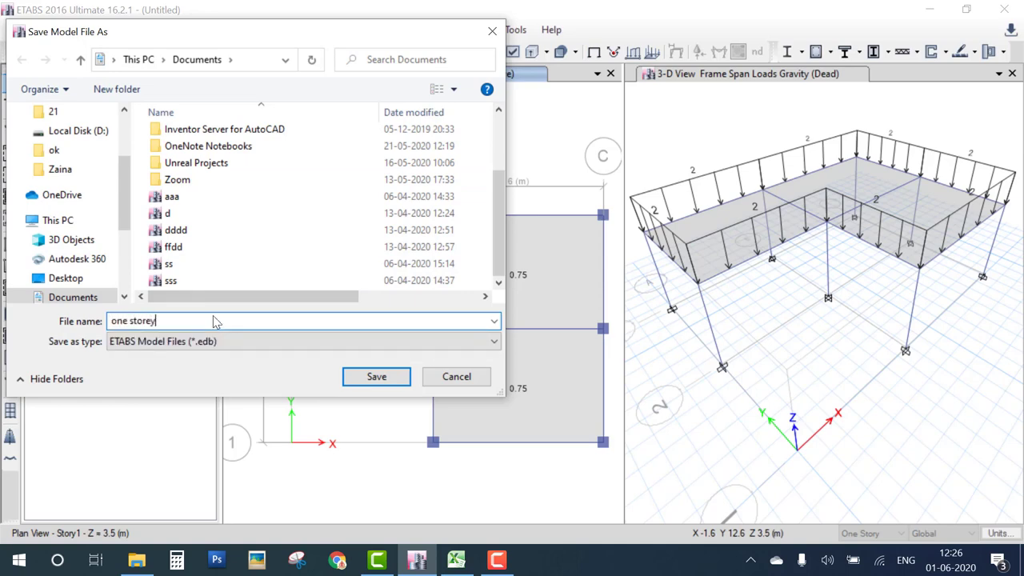
key("Return")
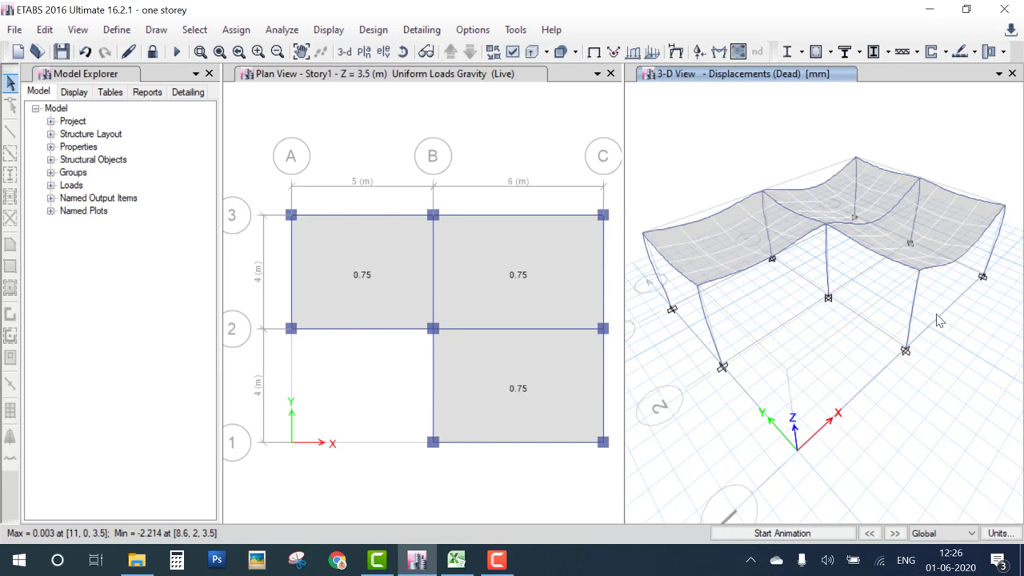
left_click(759, 533)
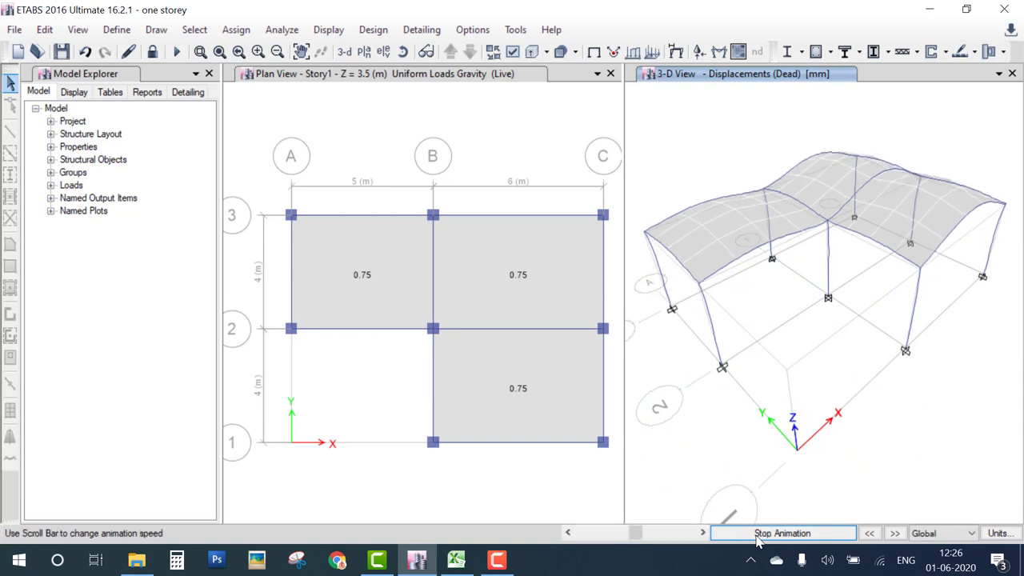
left_click(758, 534)
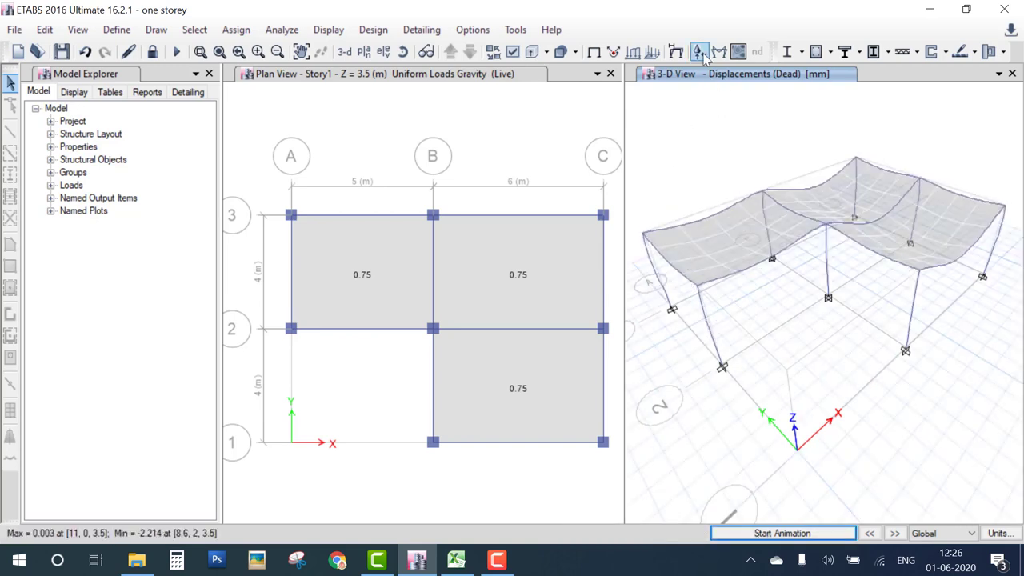
Step: Choose 1-.5(Dl+LL) as the strength design combination for the concrete frame design
left_click(366, 32)
mouse_move(448, 70)
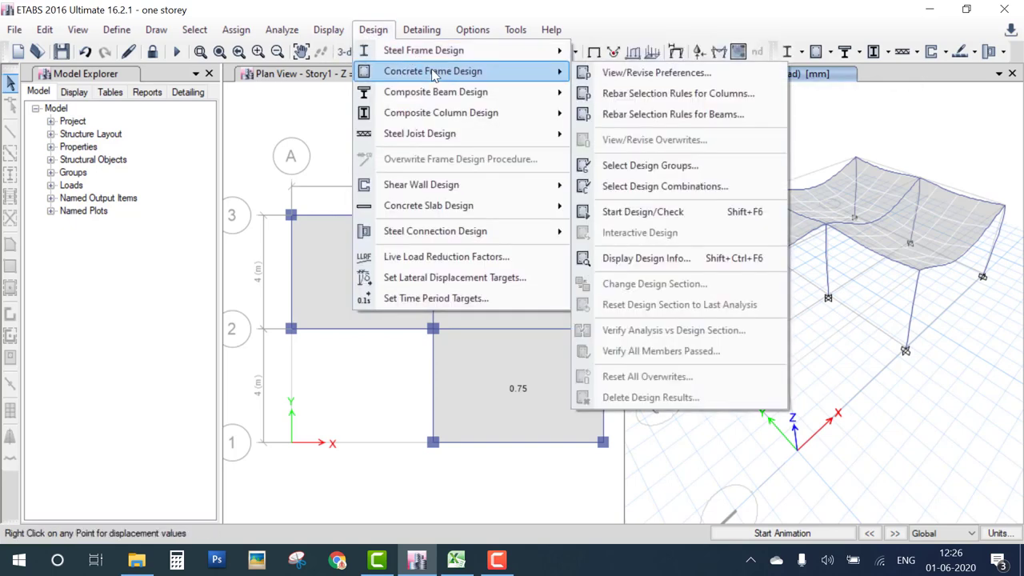
left_click(665, 186)
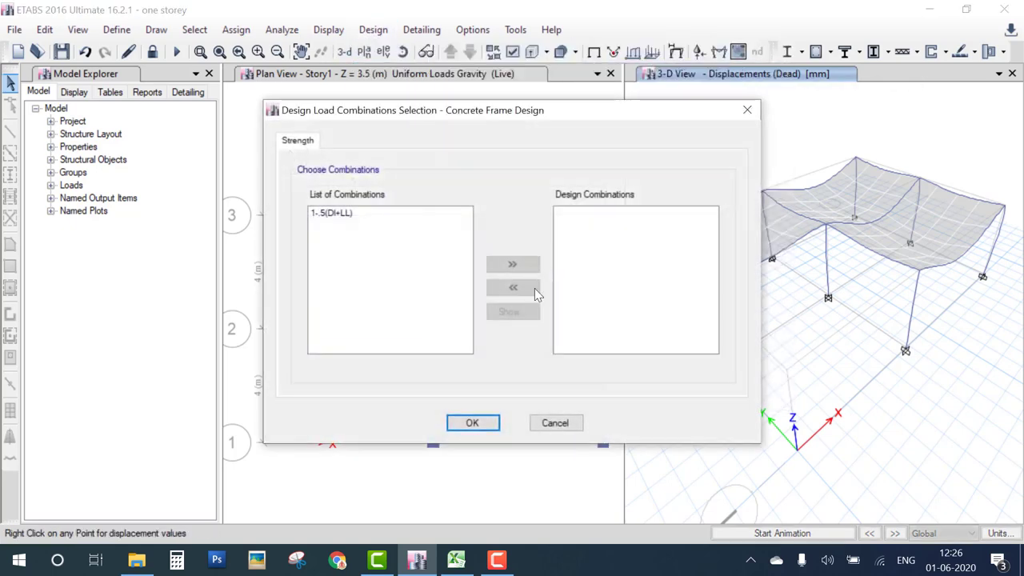
left_click(344, 214)
left_click(512, 264)
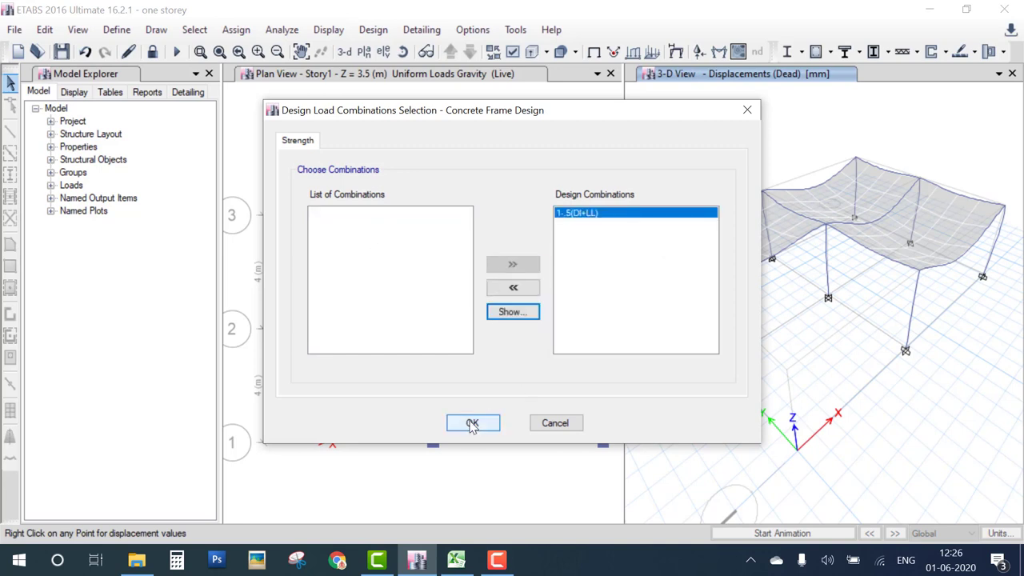
left_click(472, 423)
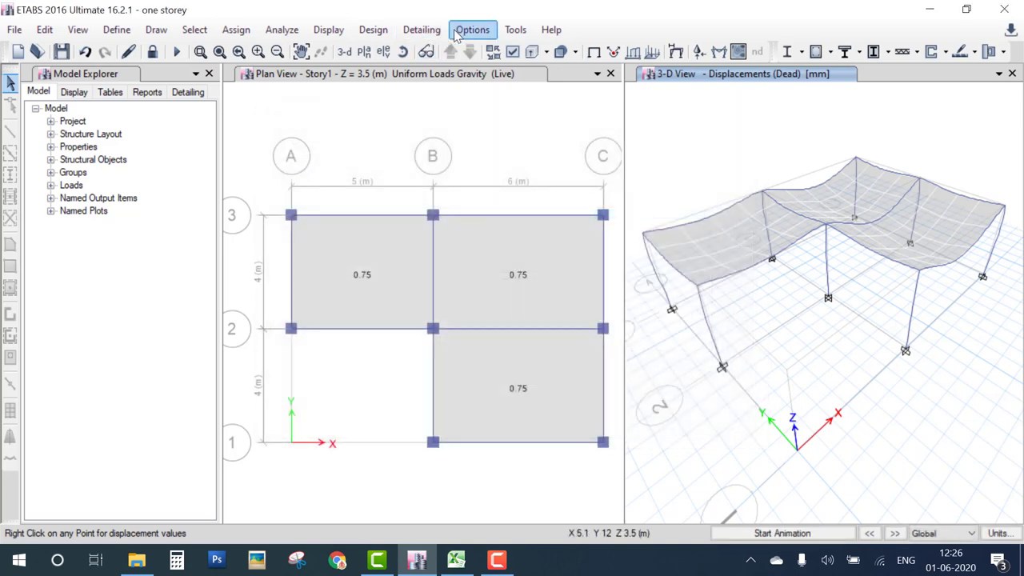
Step: Run the concrete frame design check on the analysed model
left_click(372, 29)
mouse_move(432, 76)
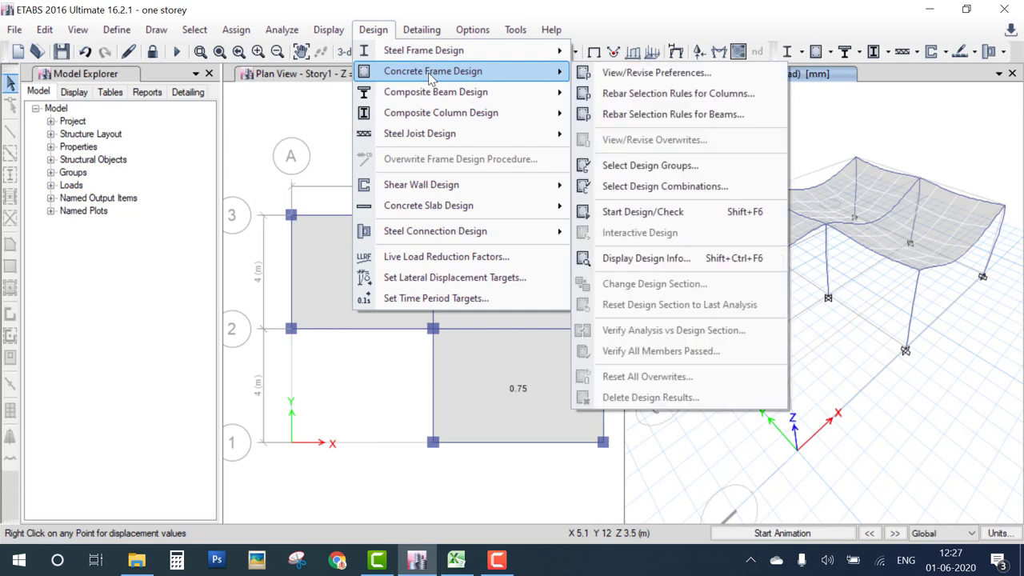
left_click(672, 212)
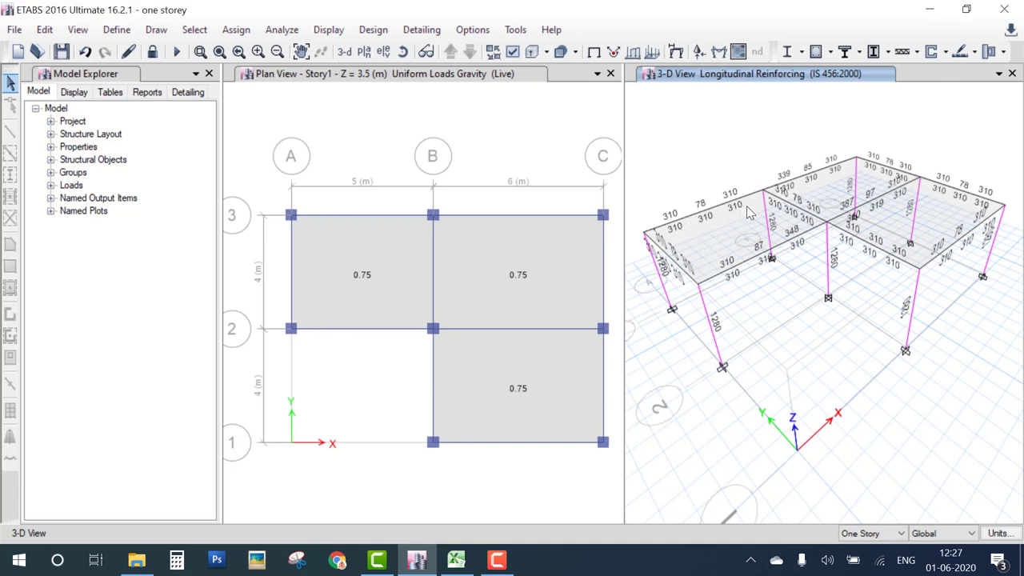
mouse_move(749, 207)
left_mouse_down()
mouse_move(749, 182)
mouse_move(698, 180)
mouse_move(655, 218)
mouse_move(675, 245)
mouse_move(722, 240)
mouse_move(761, 205)
left_mouse_up()
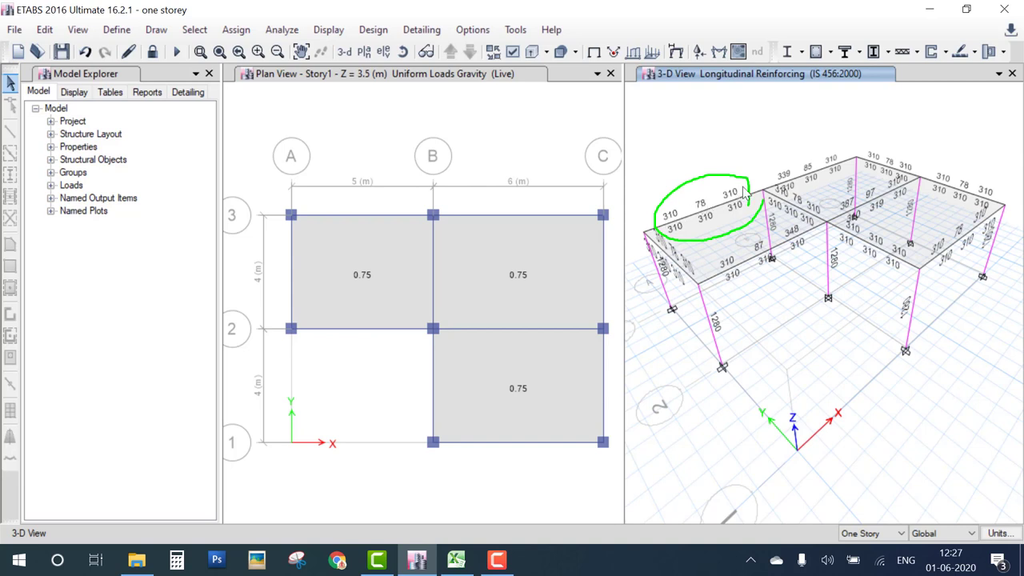
left_click_drag(764, 176, 786, 134)
left_click_drag(731, 216, 750, 229)
left_click_drag(678, 206, 667, 225)
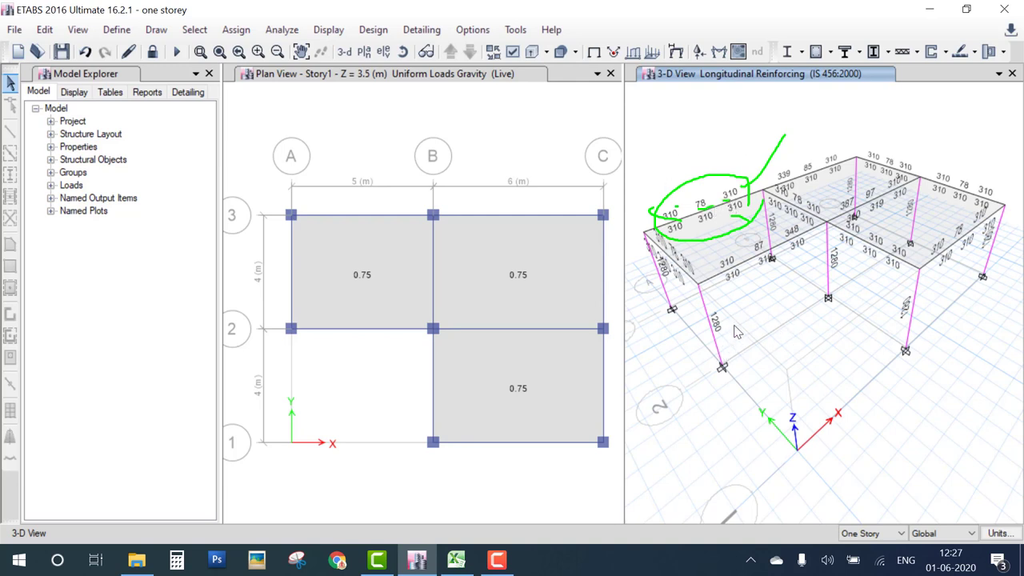
mouse_move(728, 313)
left_mouse_down()
mouse_move(736, 324)
mouse_move(708, 344)
mouse_move(733, 340)
mouse_move(728, 304)
mouse_move(720, 315)
left_mouse_up()
key("Escape")
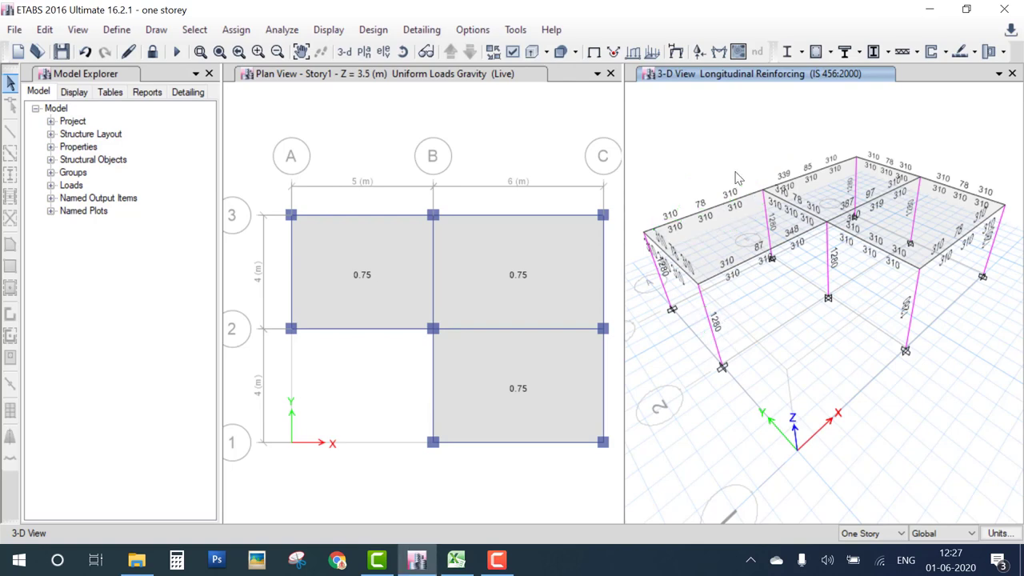
Step: View the design information of beam B9 and column C2, including the column's interaction curve for the 1-.5(Dl+LL) combination
right_click(734, 274)
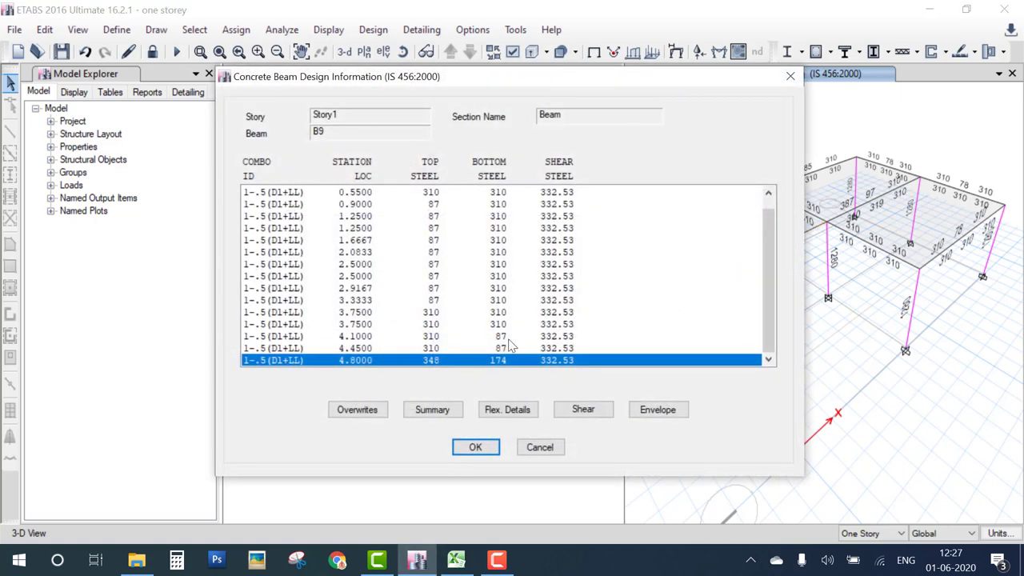
left_click(543, 449)
right_click(710, 338)
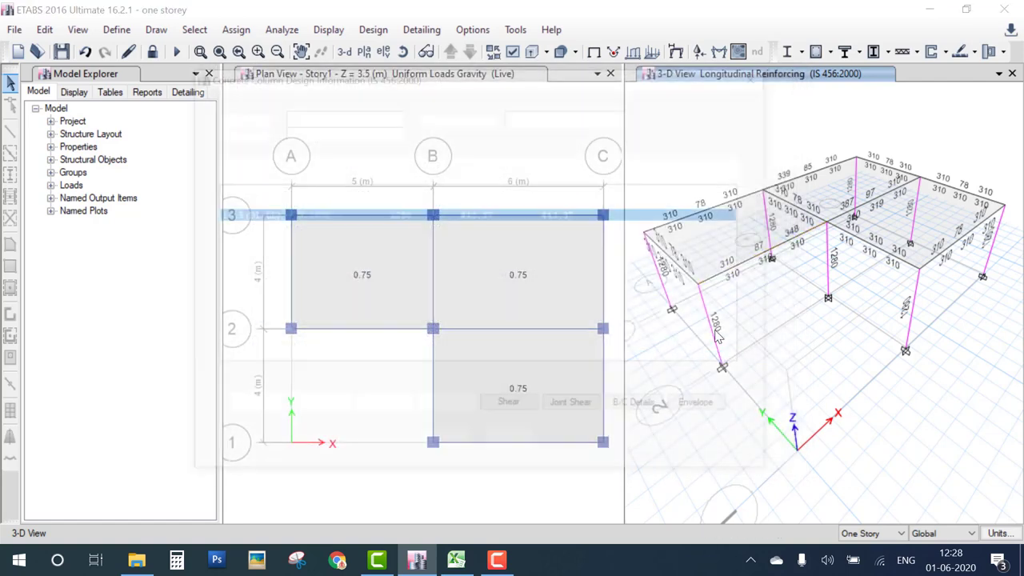
left_click(336, 410)
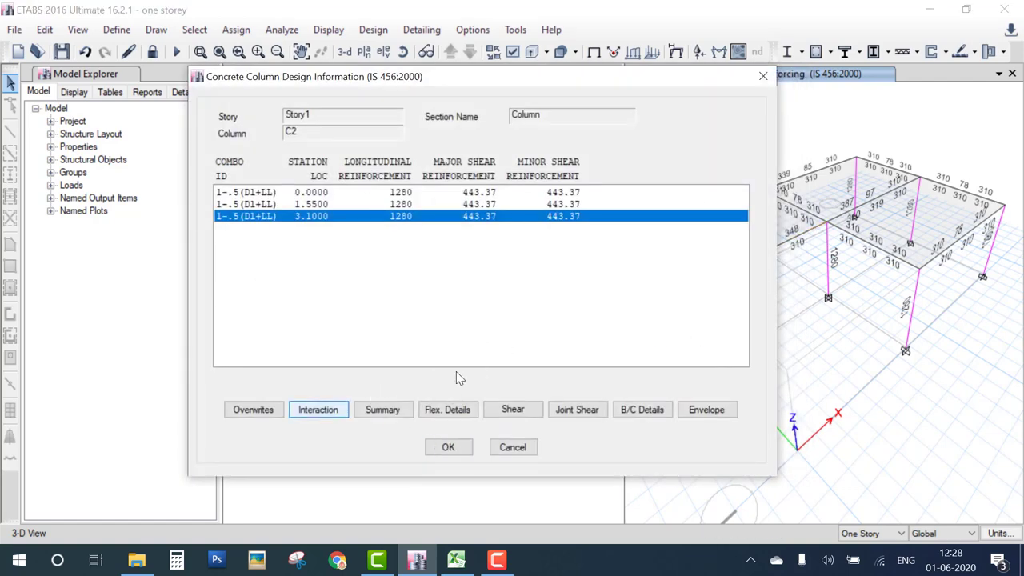
left_click(192, 429)
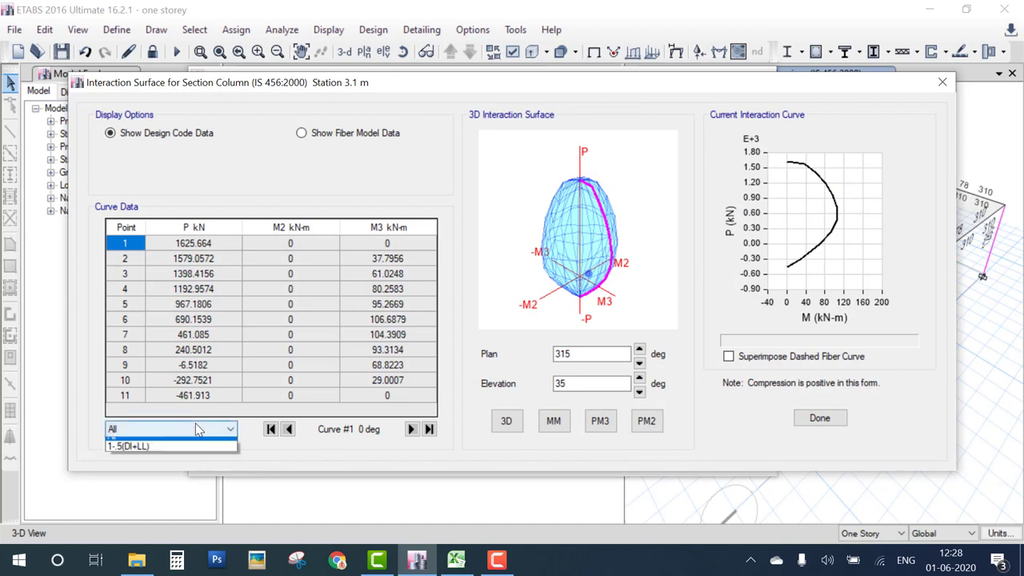
left_click(192, 445)
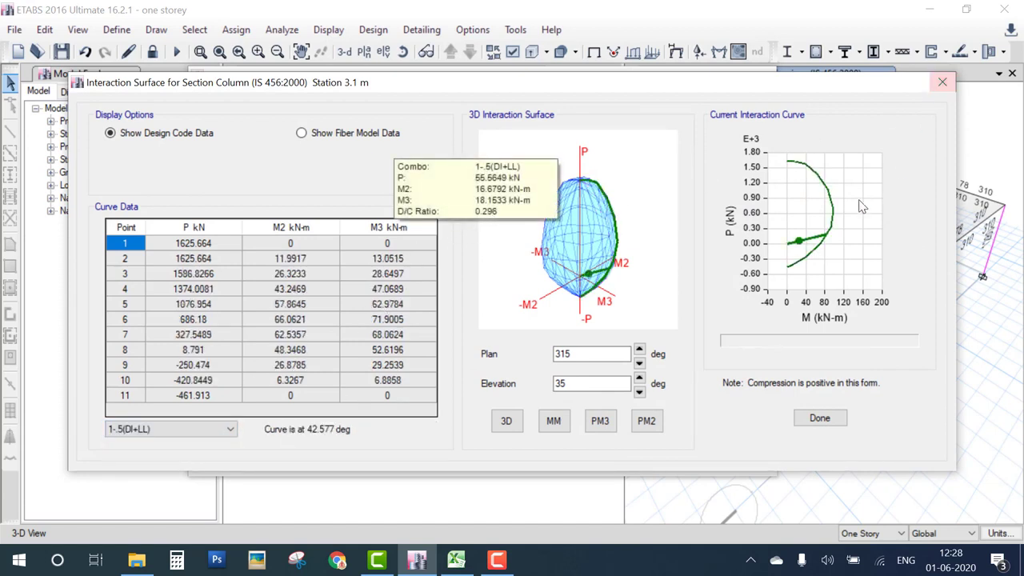
left_click(942, 81)
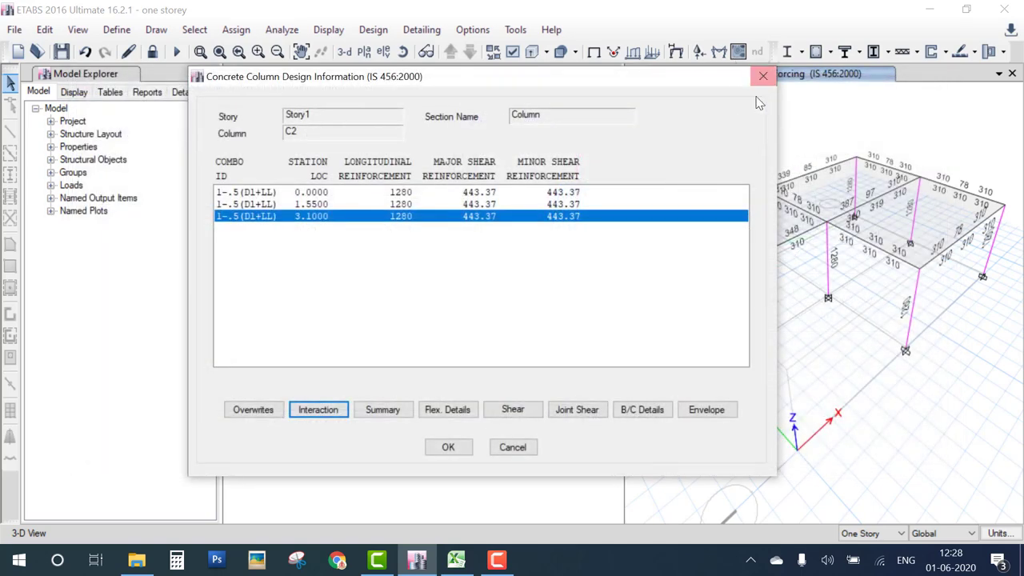
left_click(762, 76)
Step: Display the slab's resultant F11 force contours for the 1-.5(Dl+LL) combination on the undeformed shape, with lines and fill shown
key("F9")
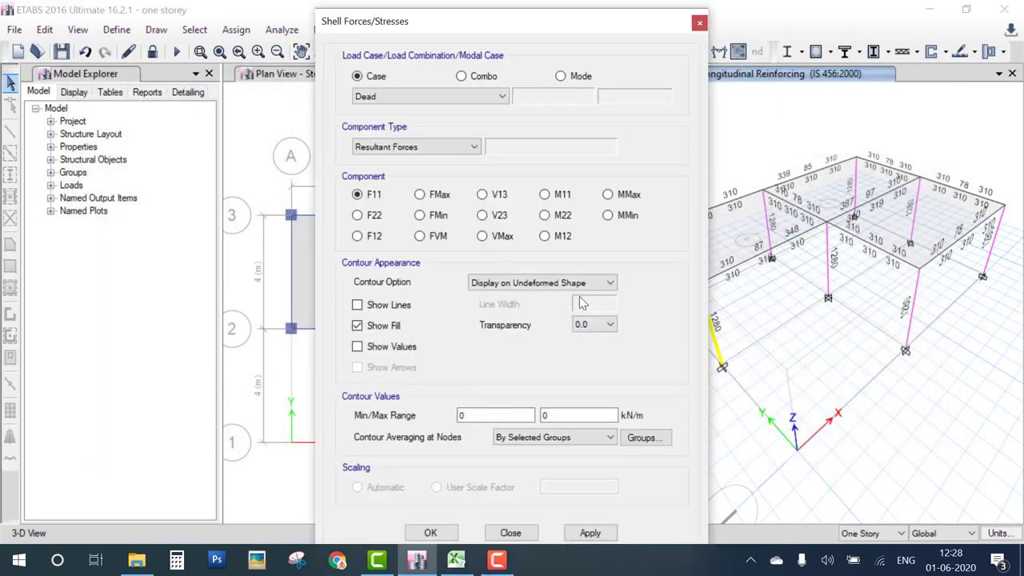
left_click(423, 96)
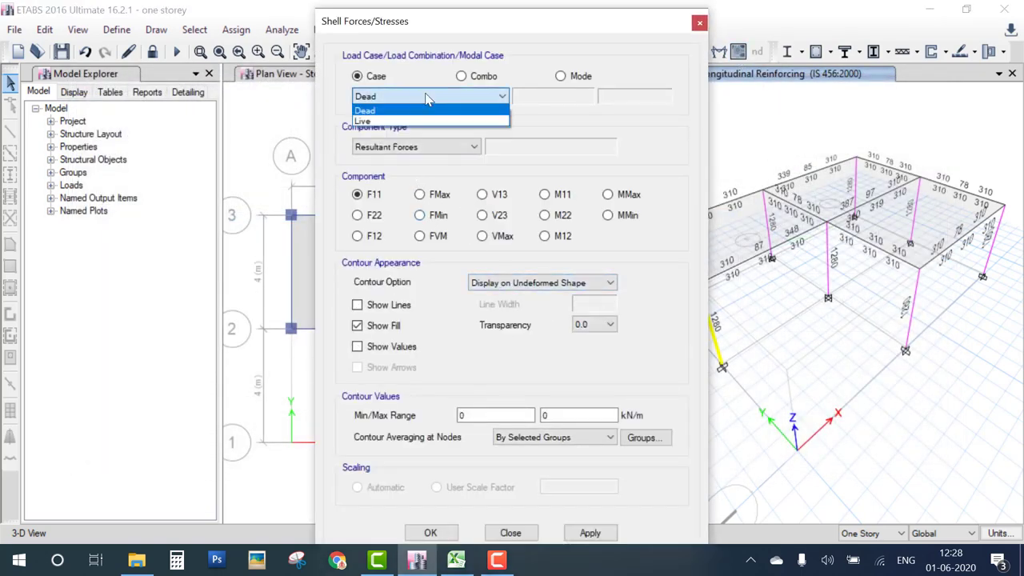
left_click(488, 78)
left_click(469, 76)
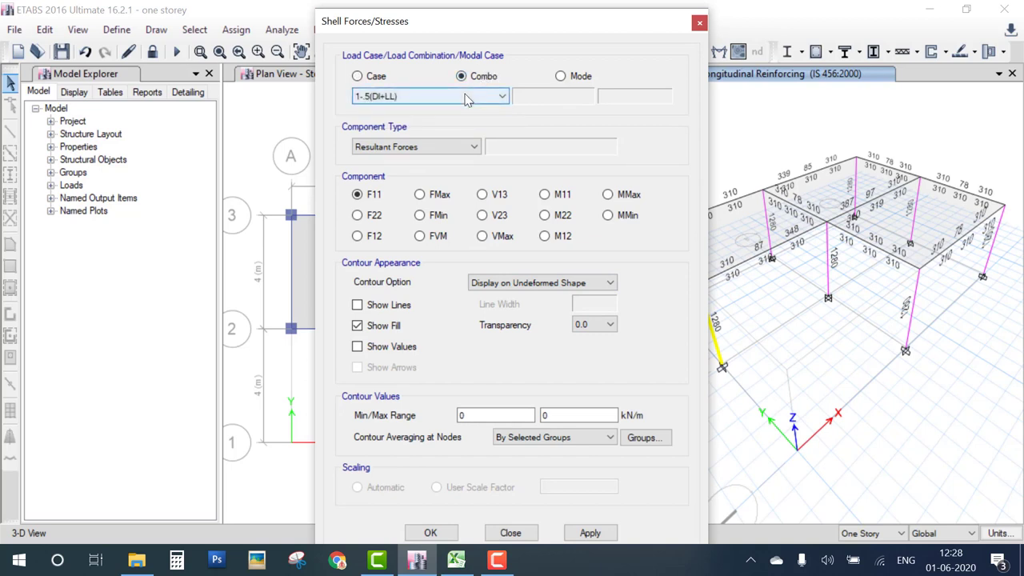
left_click(394, 308)
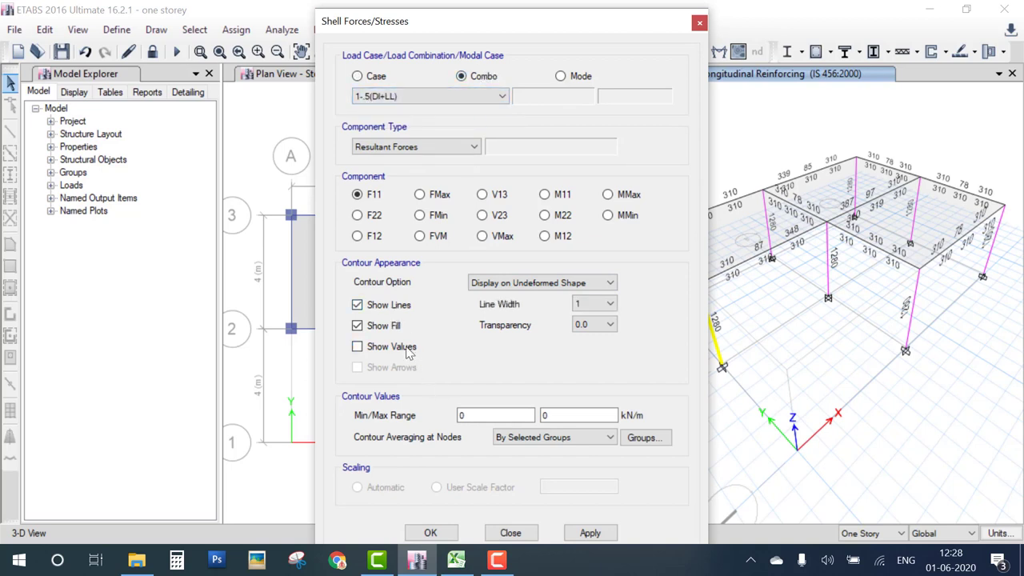
left_click(431, 533)
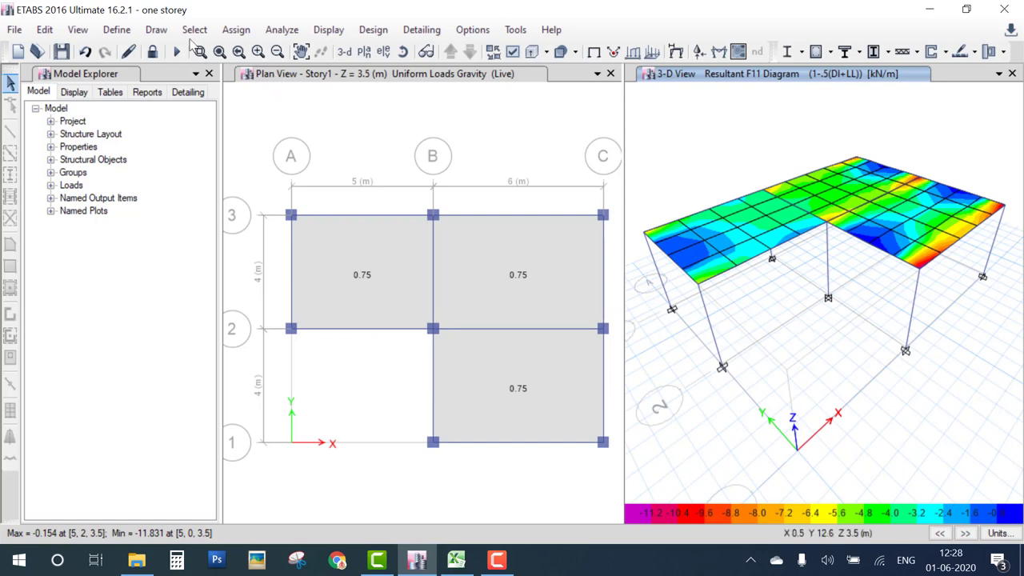
Step: Show the Concrete Beam Summary - IS 456-2000 design table and look through its reinforcement and shear columns
left_click(330, 30)
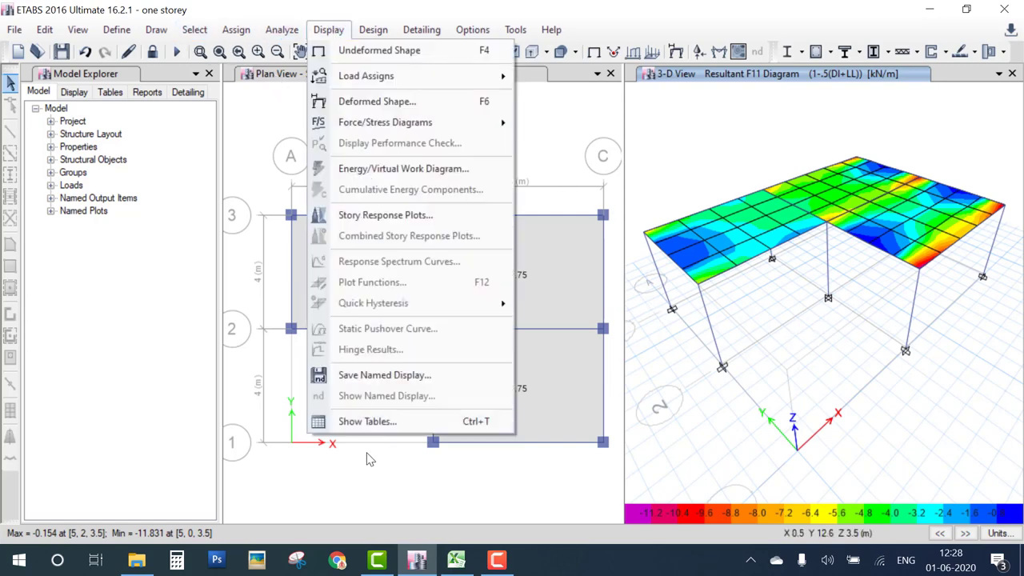
left_click(367, 421)
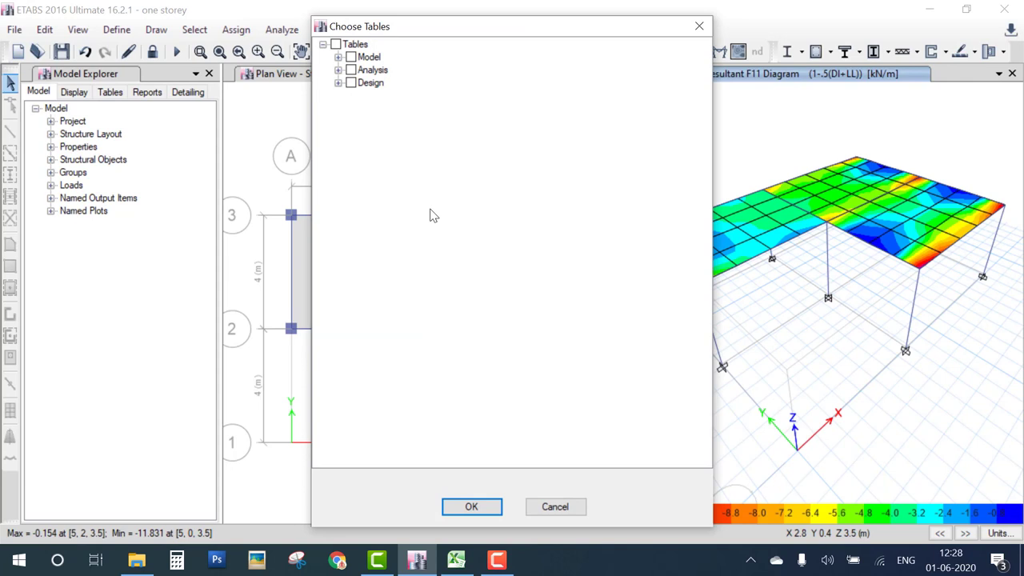
left_click(337, 82)
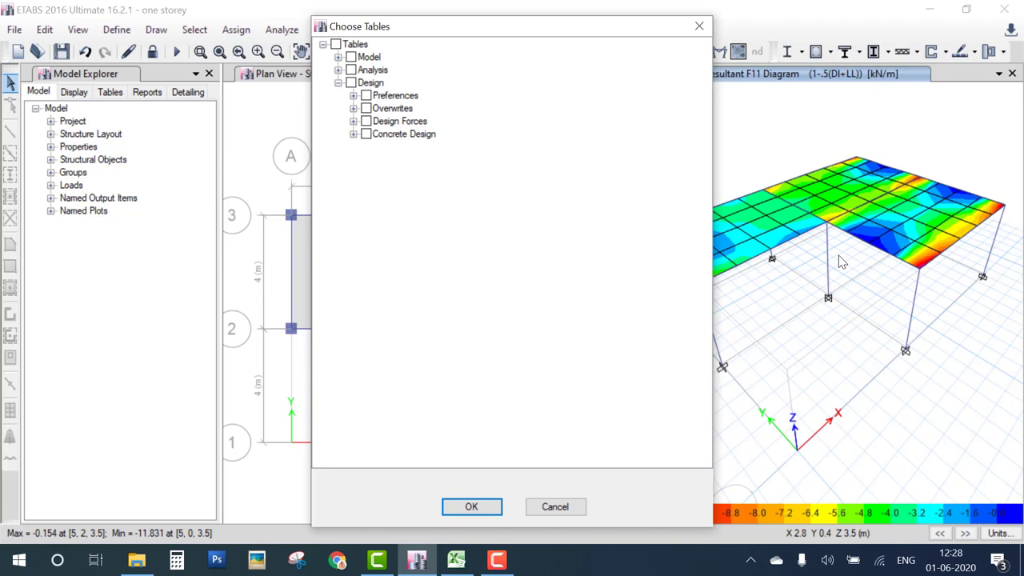
left_click(353, 134)
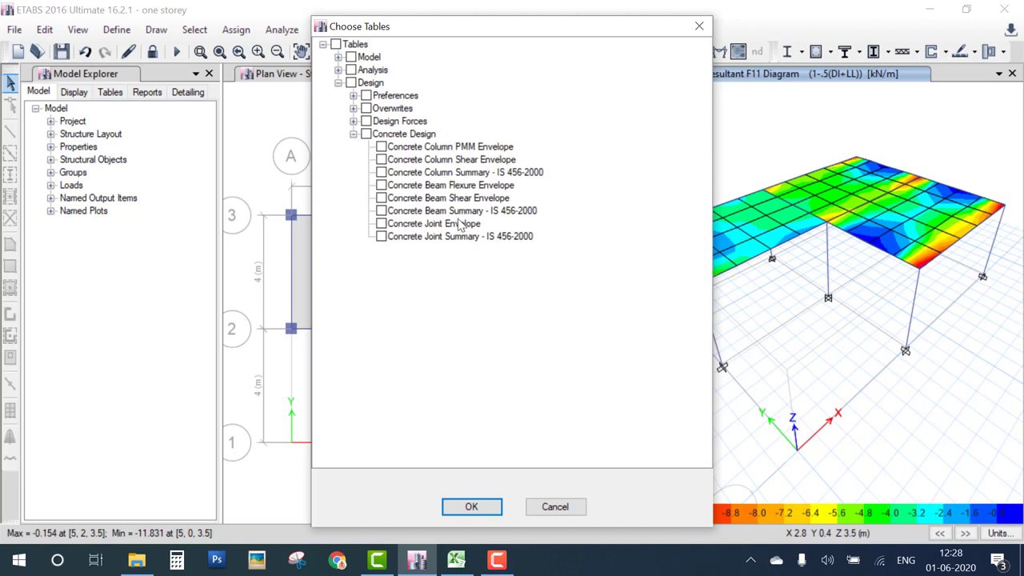
left_click(381, 211)
left_click(472, 506)
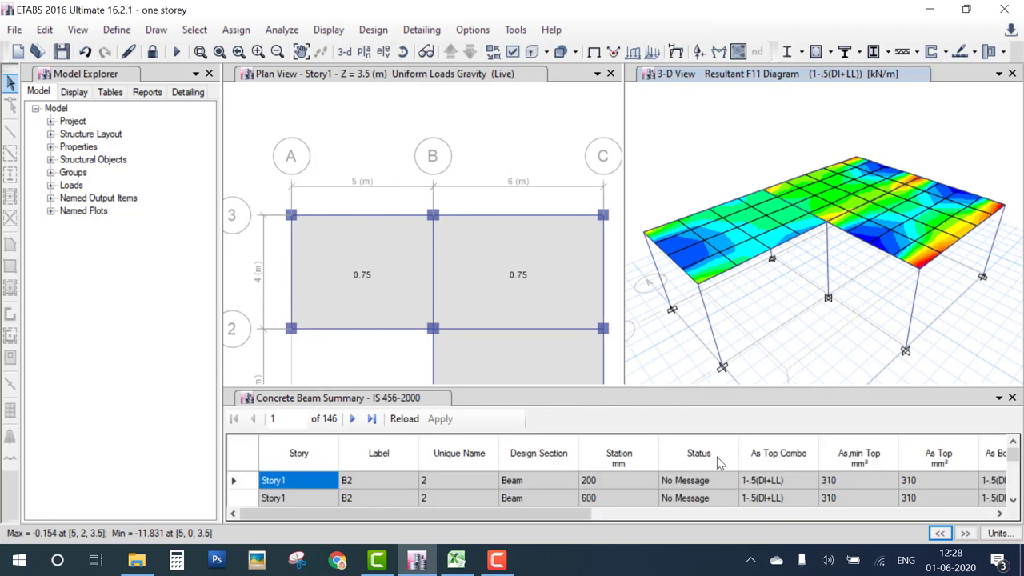
scroll(717, 457, "down", 1)
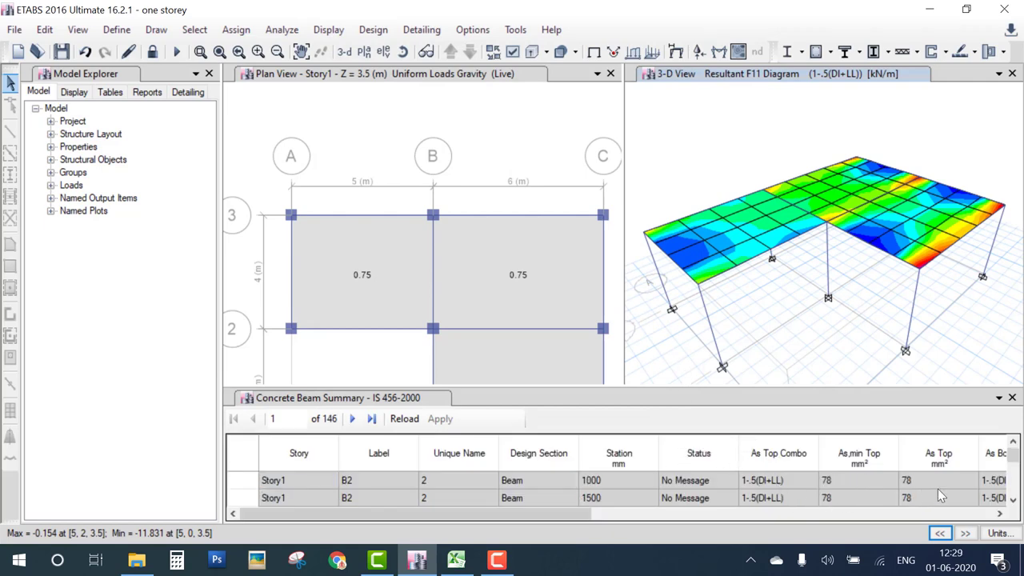
left_click_drag(579, 513, 786, 524)
scroll(785, 519, "right", 3)
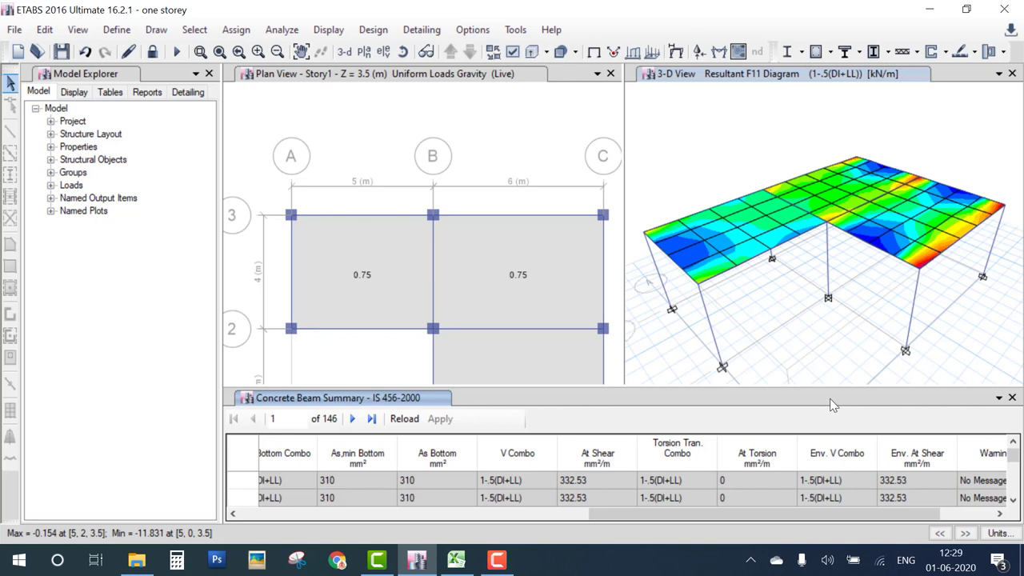
left_click(497, 560)
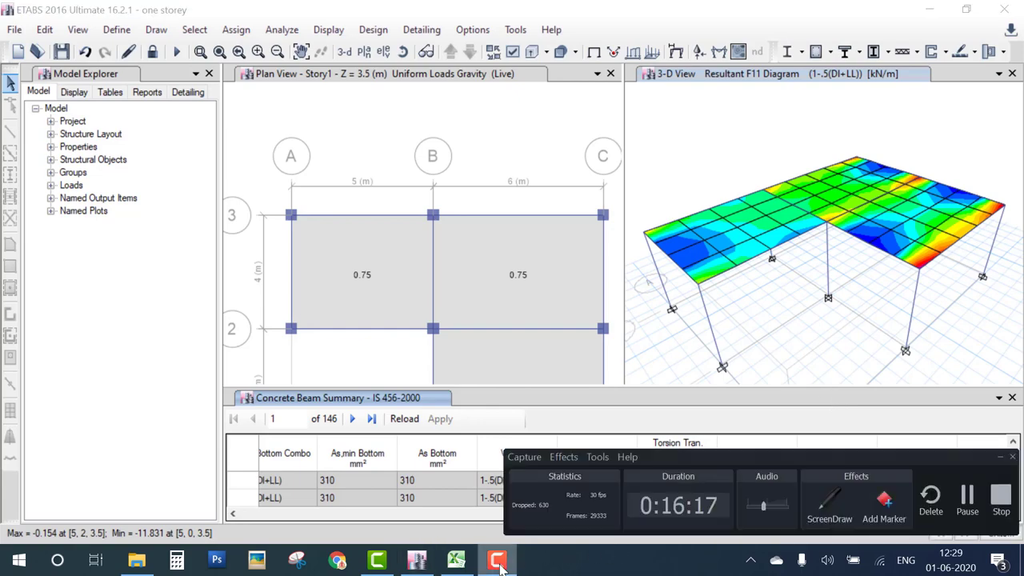